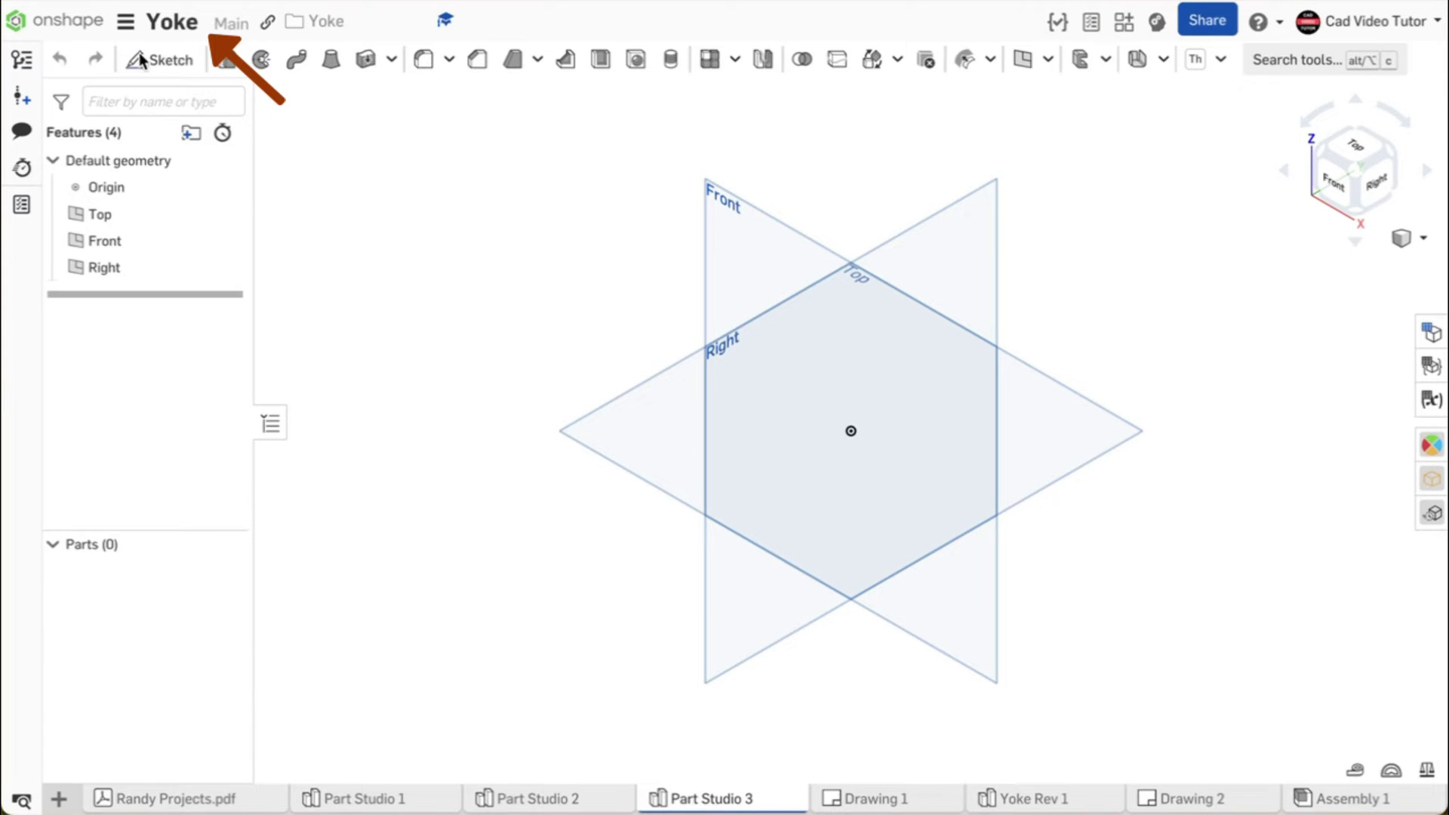
Open the workspace units settings to check the document's default units and close them again
left_click(134, 28)
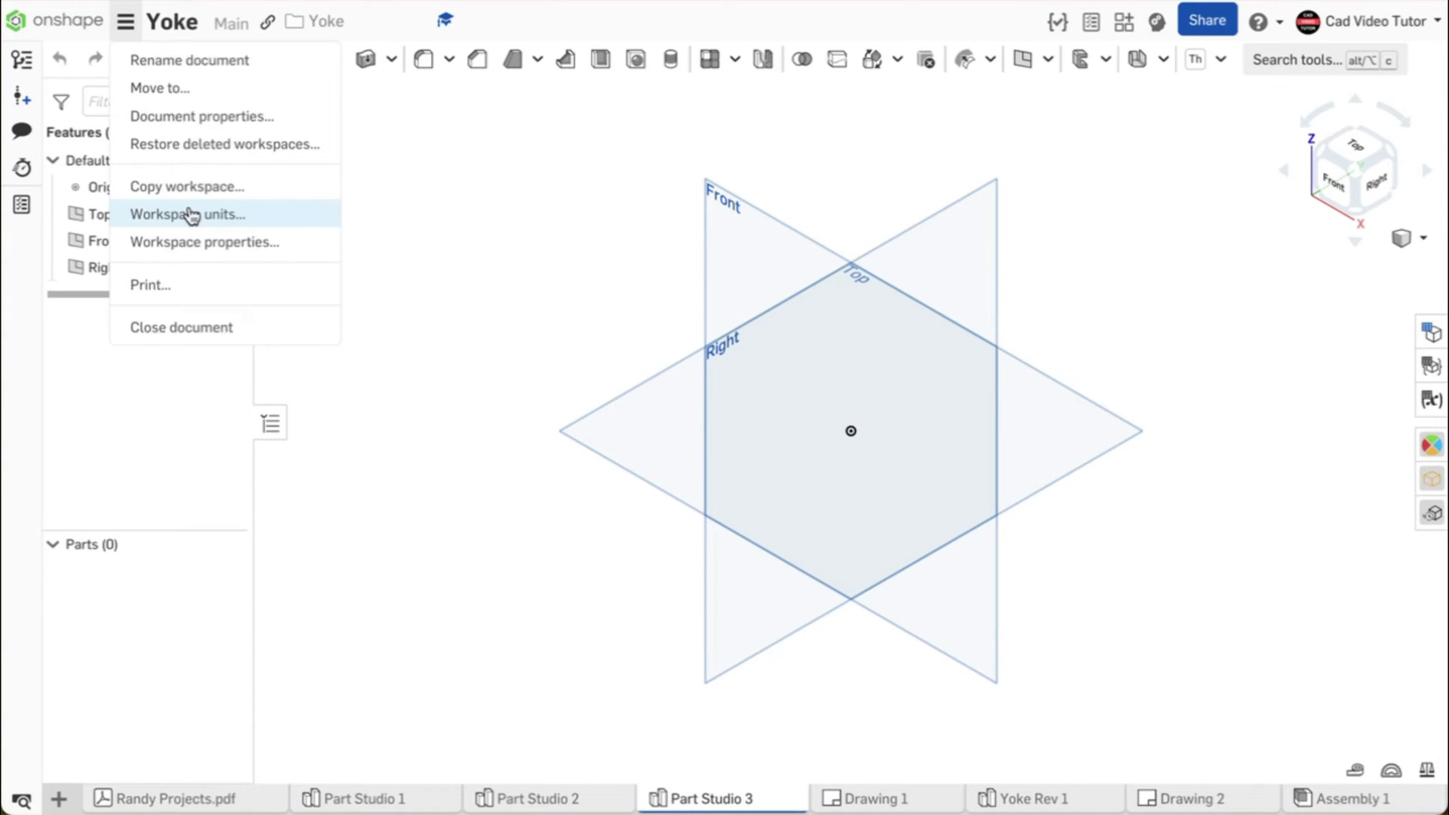
left_click(188, 213)
left_click(469, 184)
left_click(467, 501)
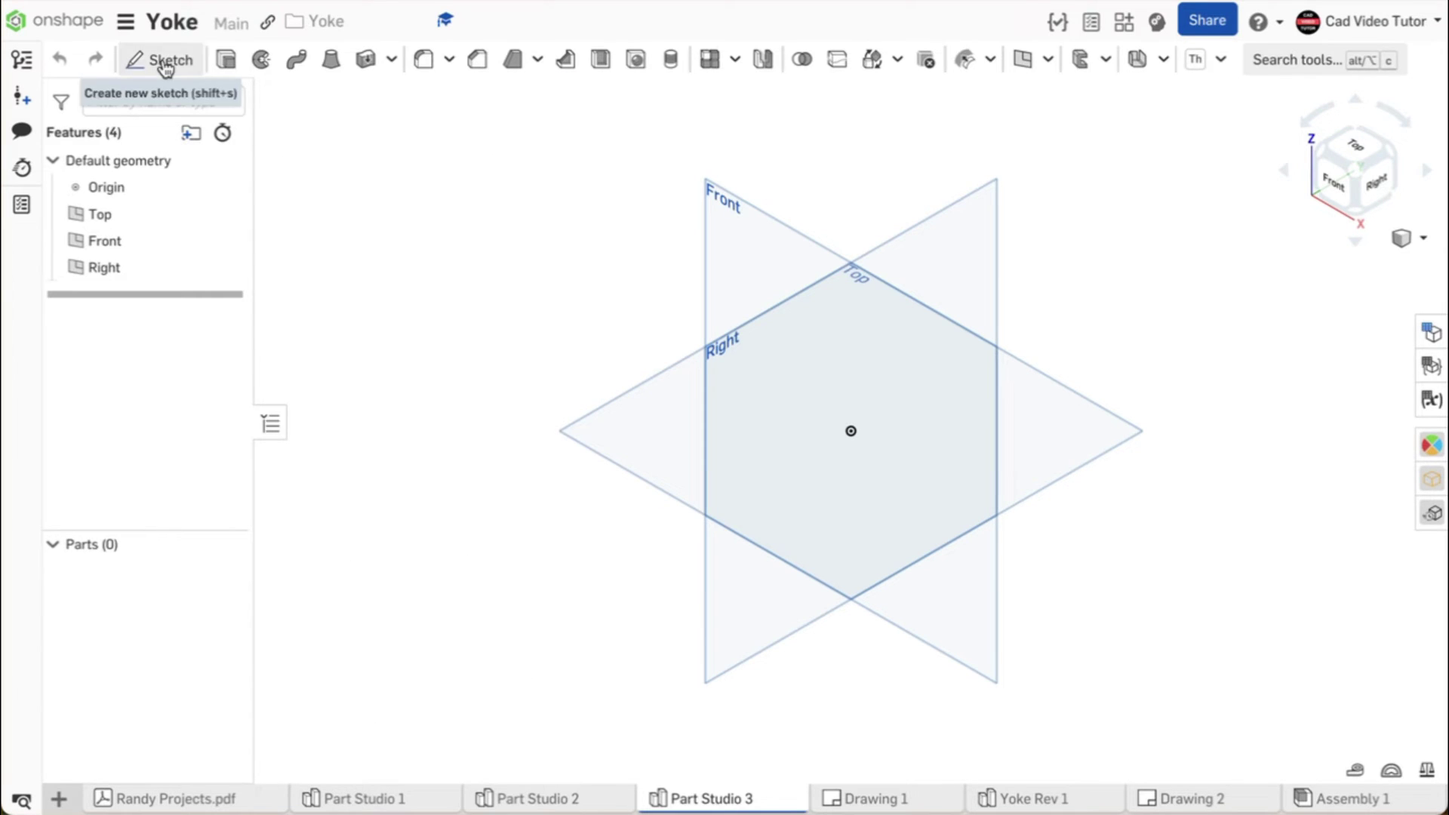
Start a new sketch on the Top plane, viewed face-on with the default planes hidden
left_click(162, 60)
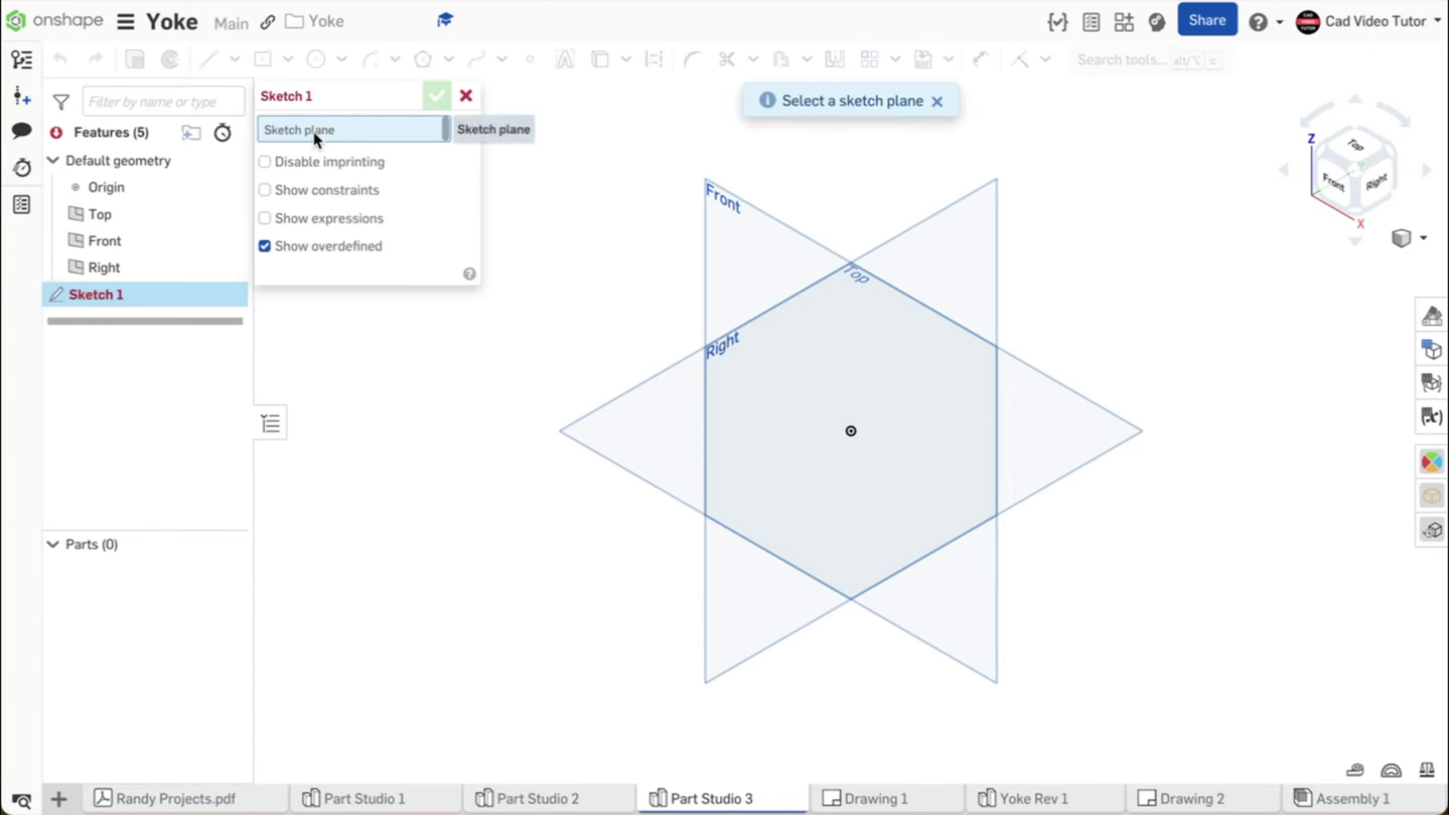
left_click(667, 413)
key("n")
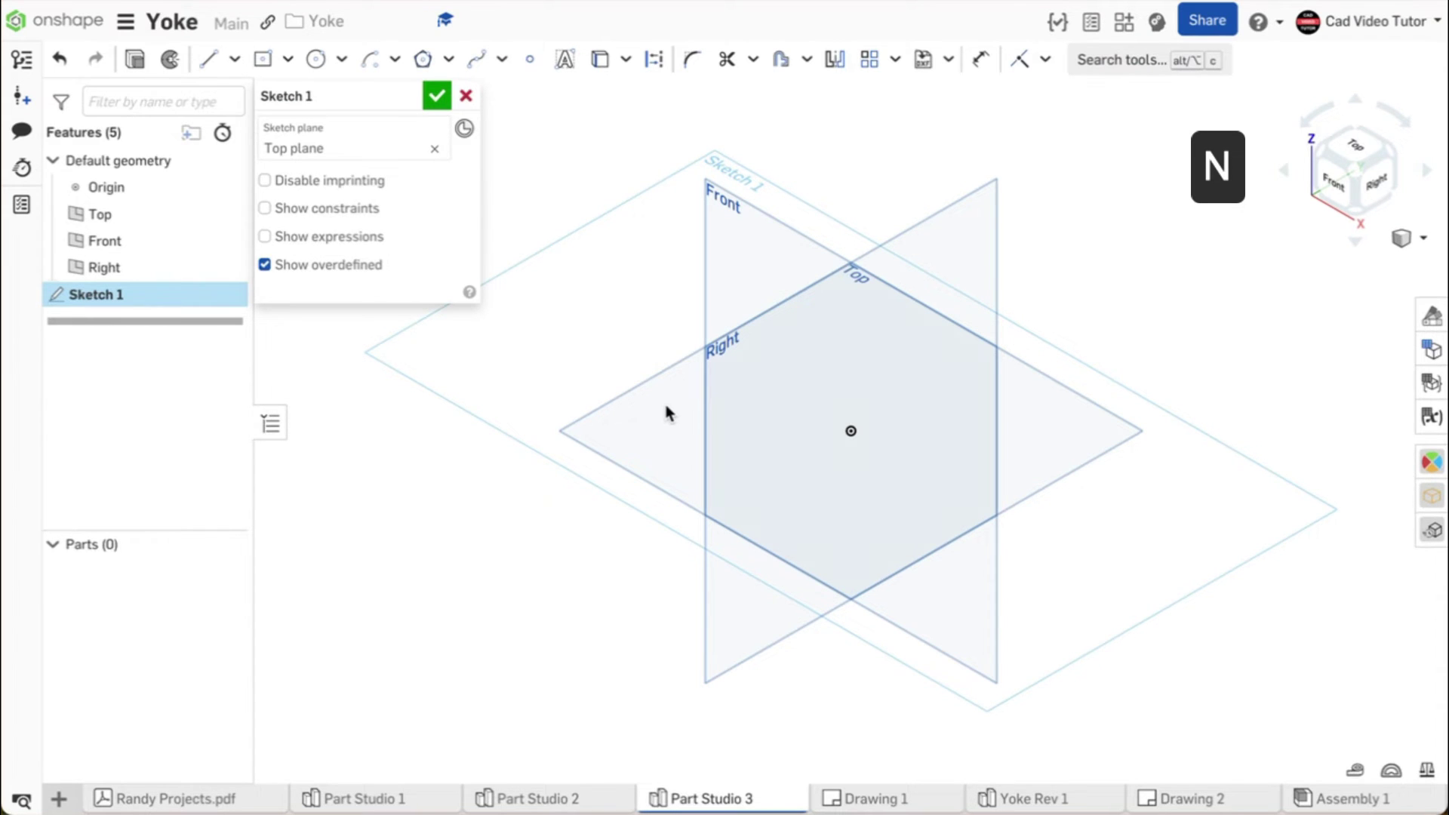
key("p")
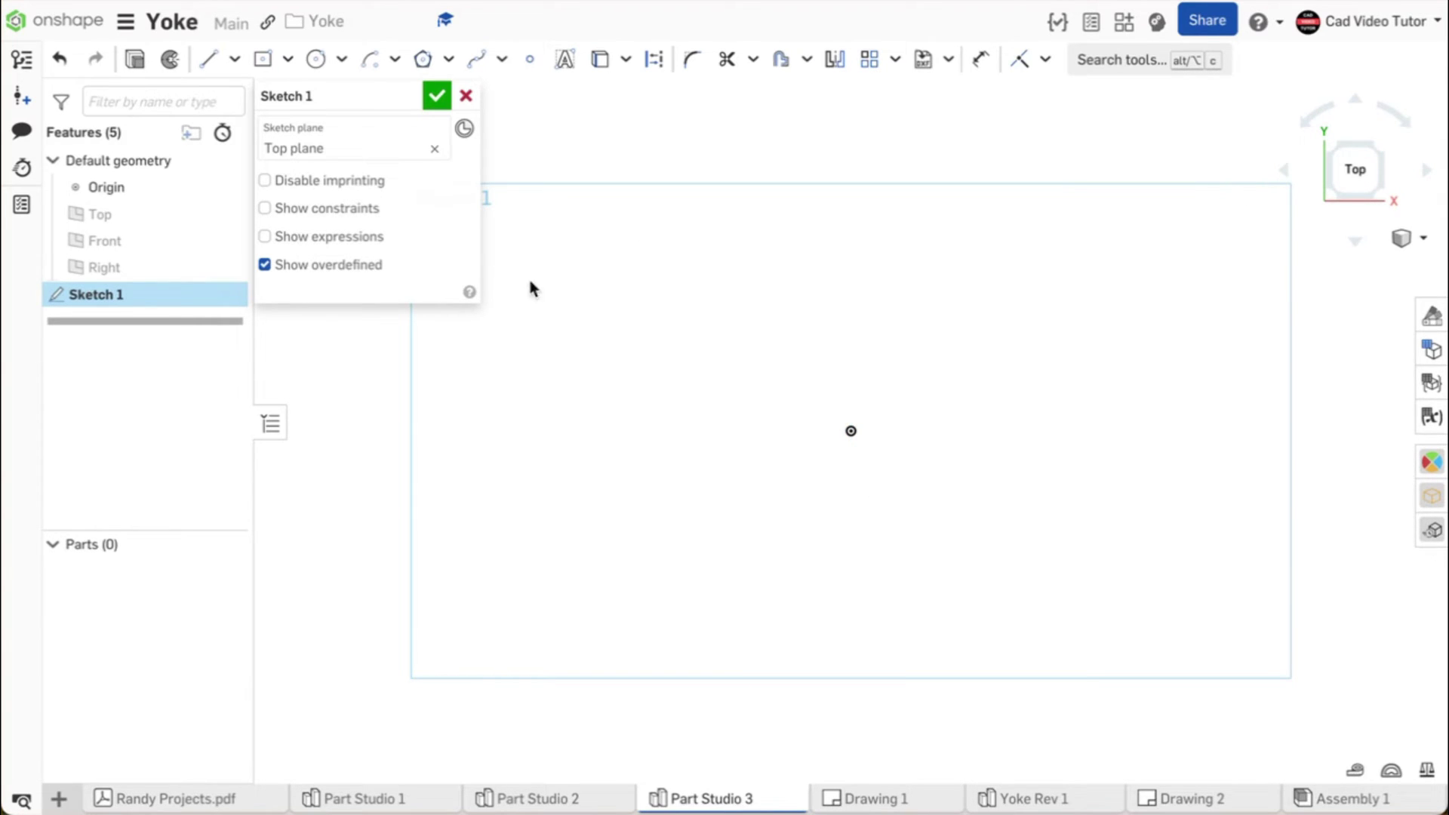
Draw two horizontal construction lines from the origin, one 3 in long to the right and one 2 in long to the left
left_click(214, 60)
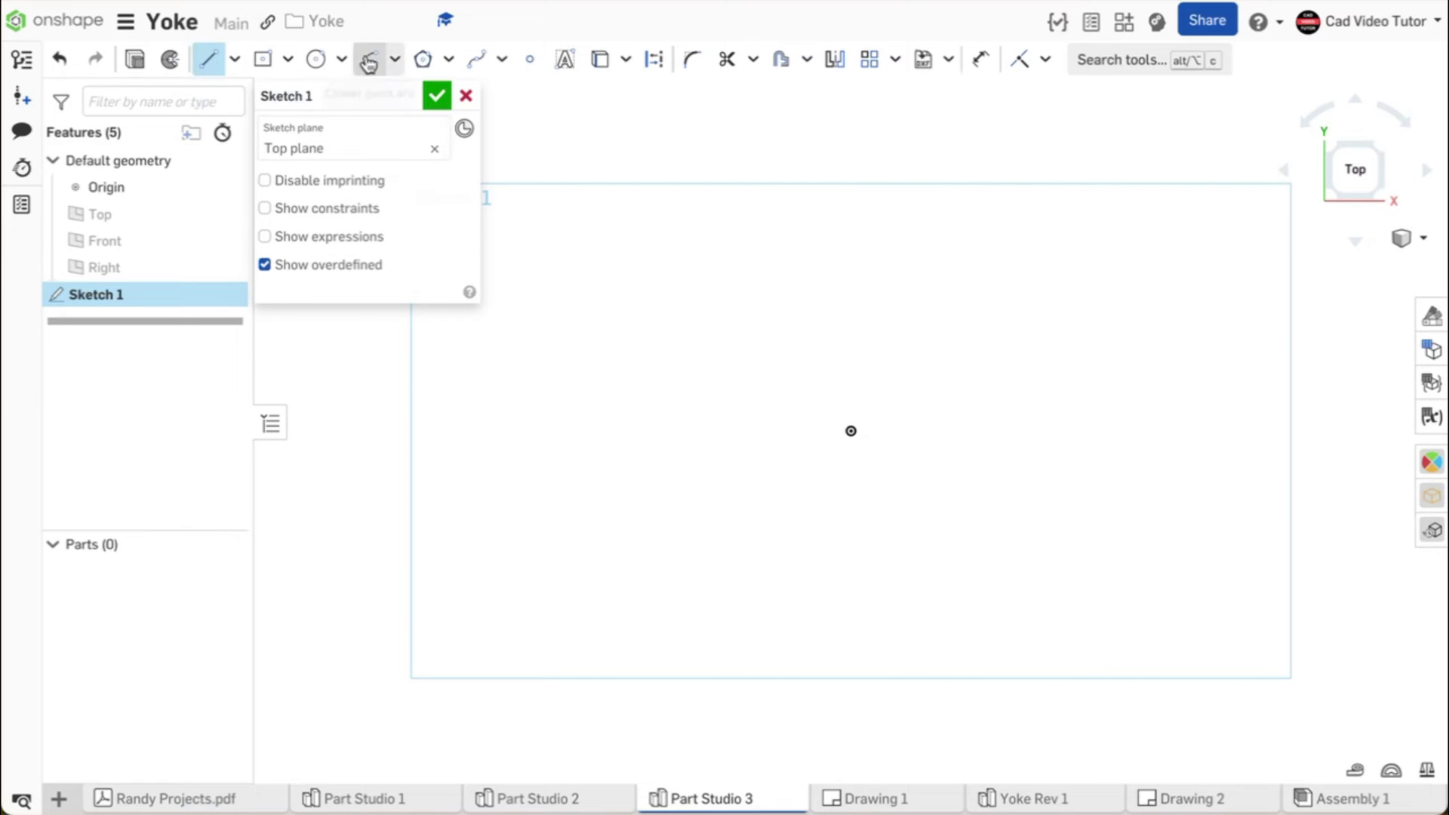
left_click(657, 60)
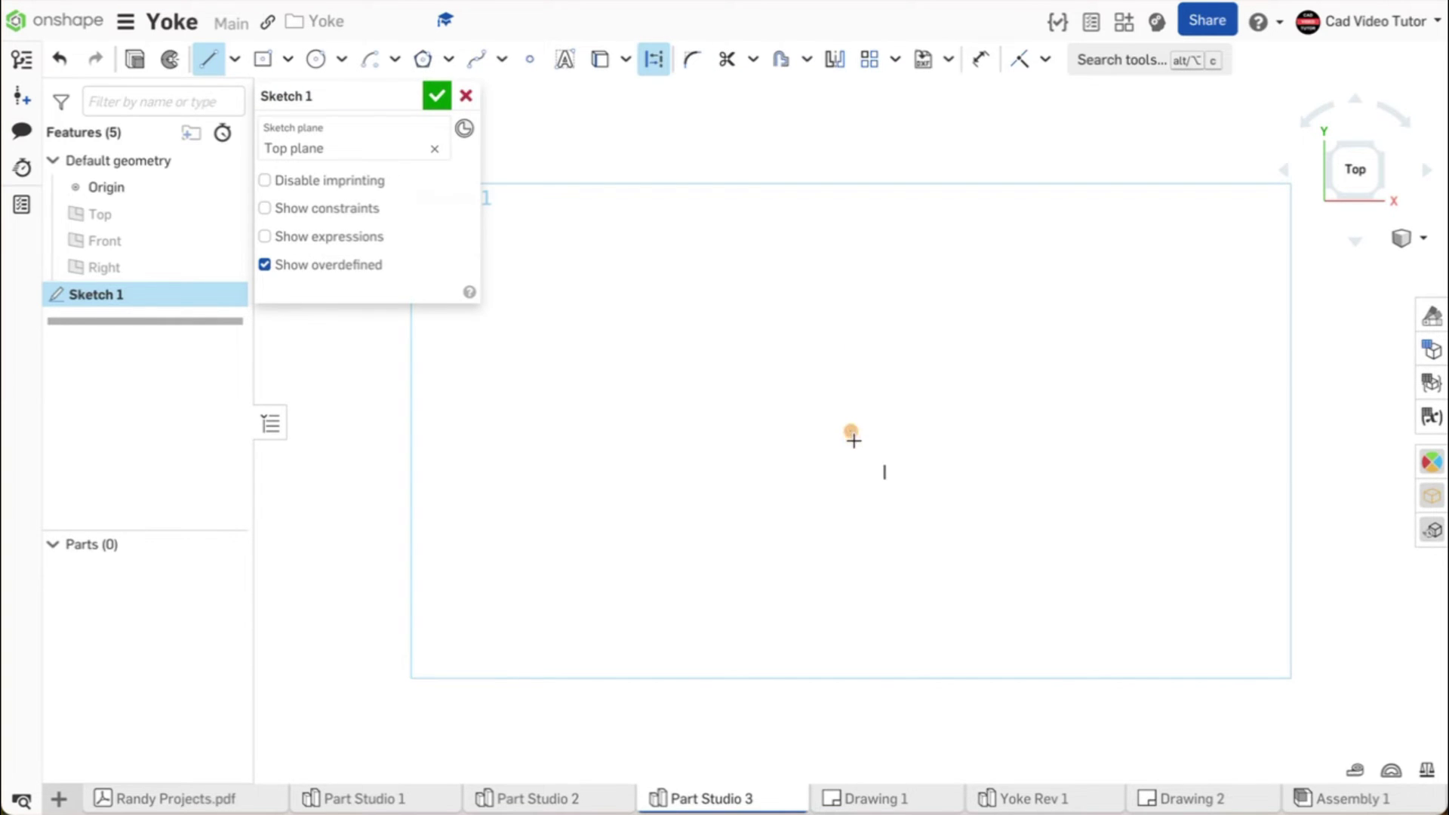
left_click(850, 431)
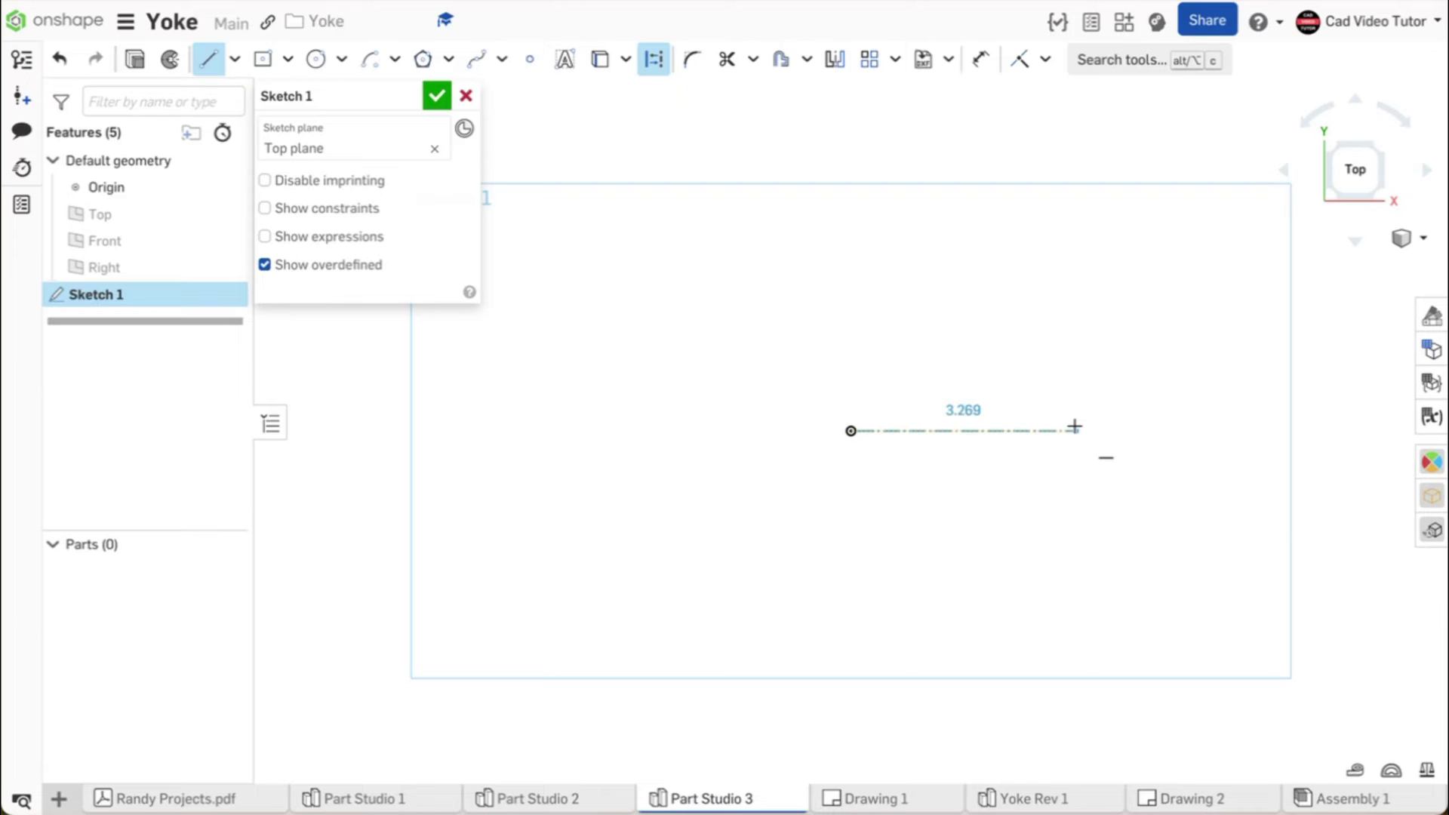
type("3")
key("Return")
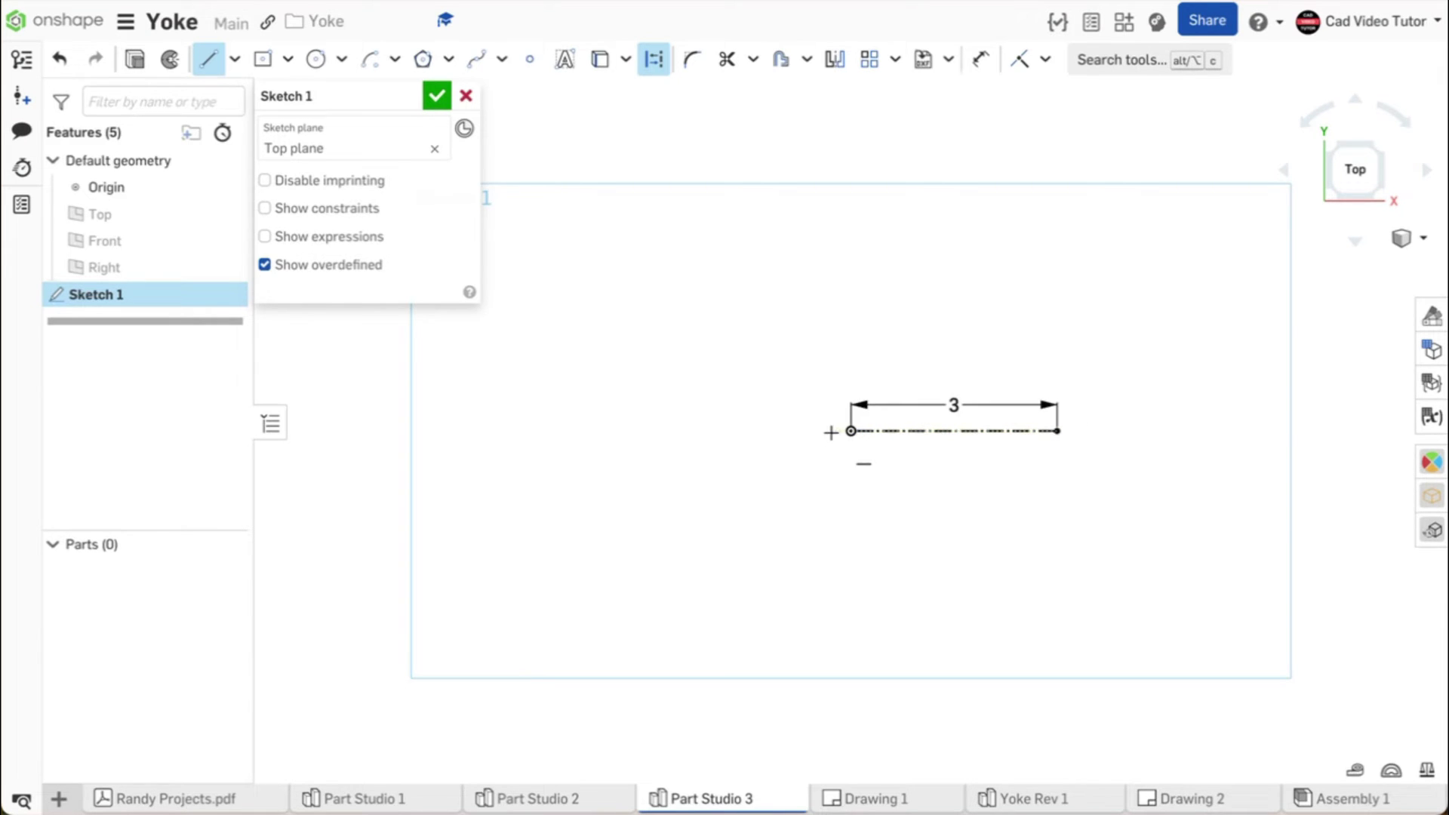
left_click(851, 430)
type("2")
key("Return")
Draw a center point rectangle on the midpoint of the 3 in construction line, spanning its length, and dimension its height to 2 in
left_click(287, 59)
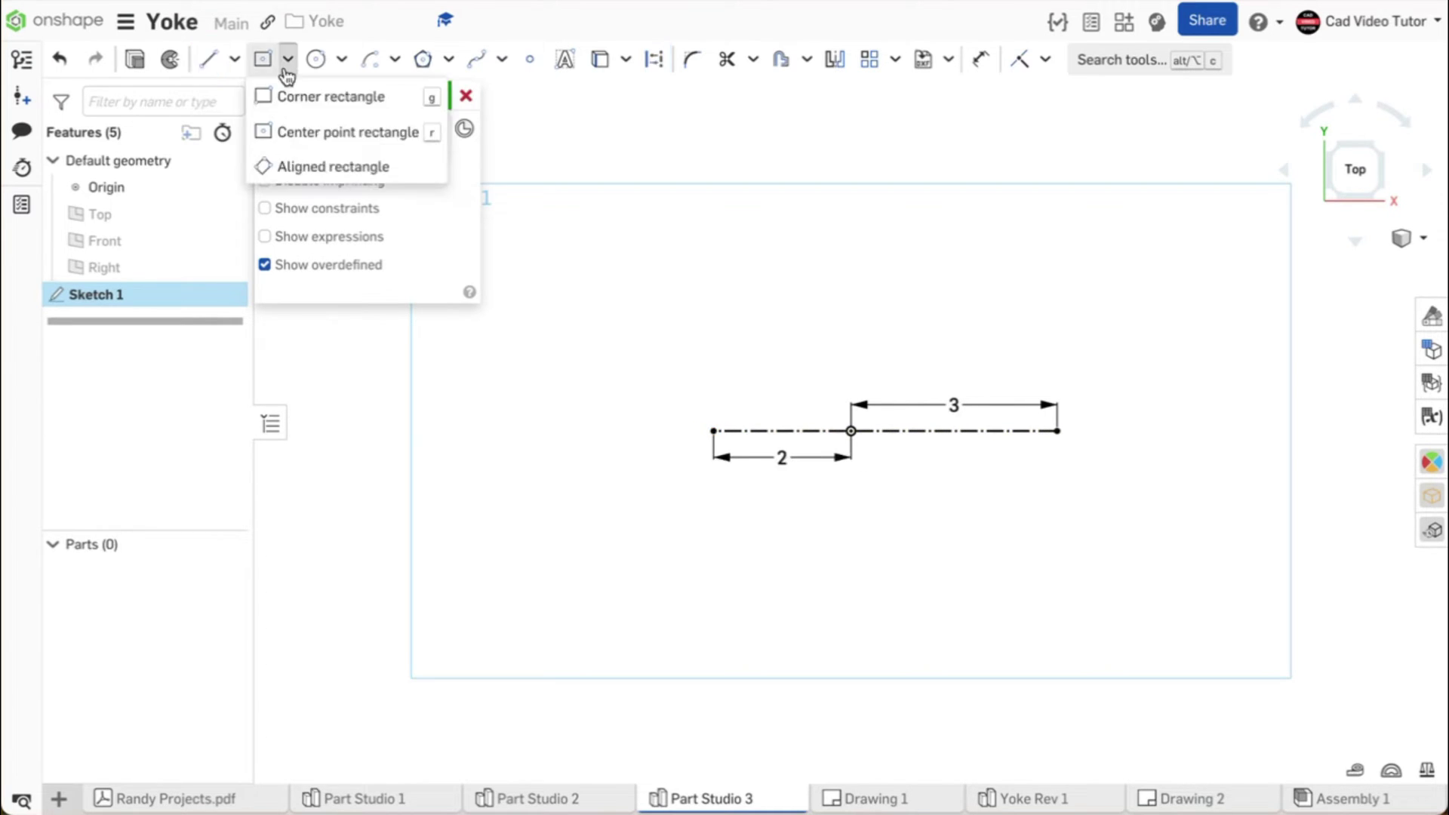
left_click(274, 132)
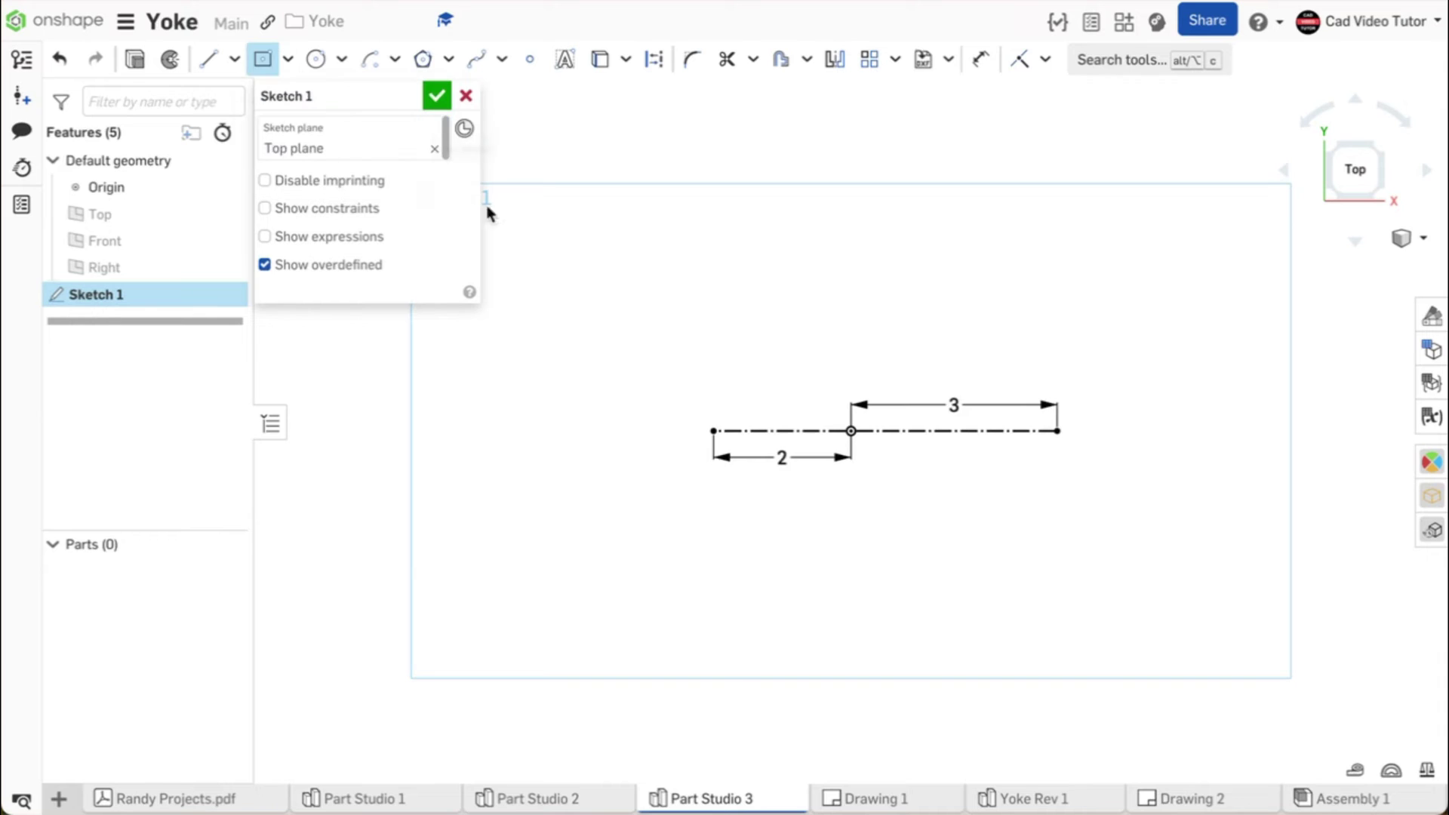
left_click(954, 430)
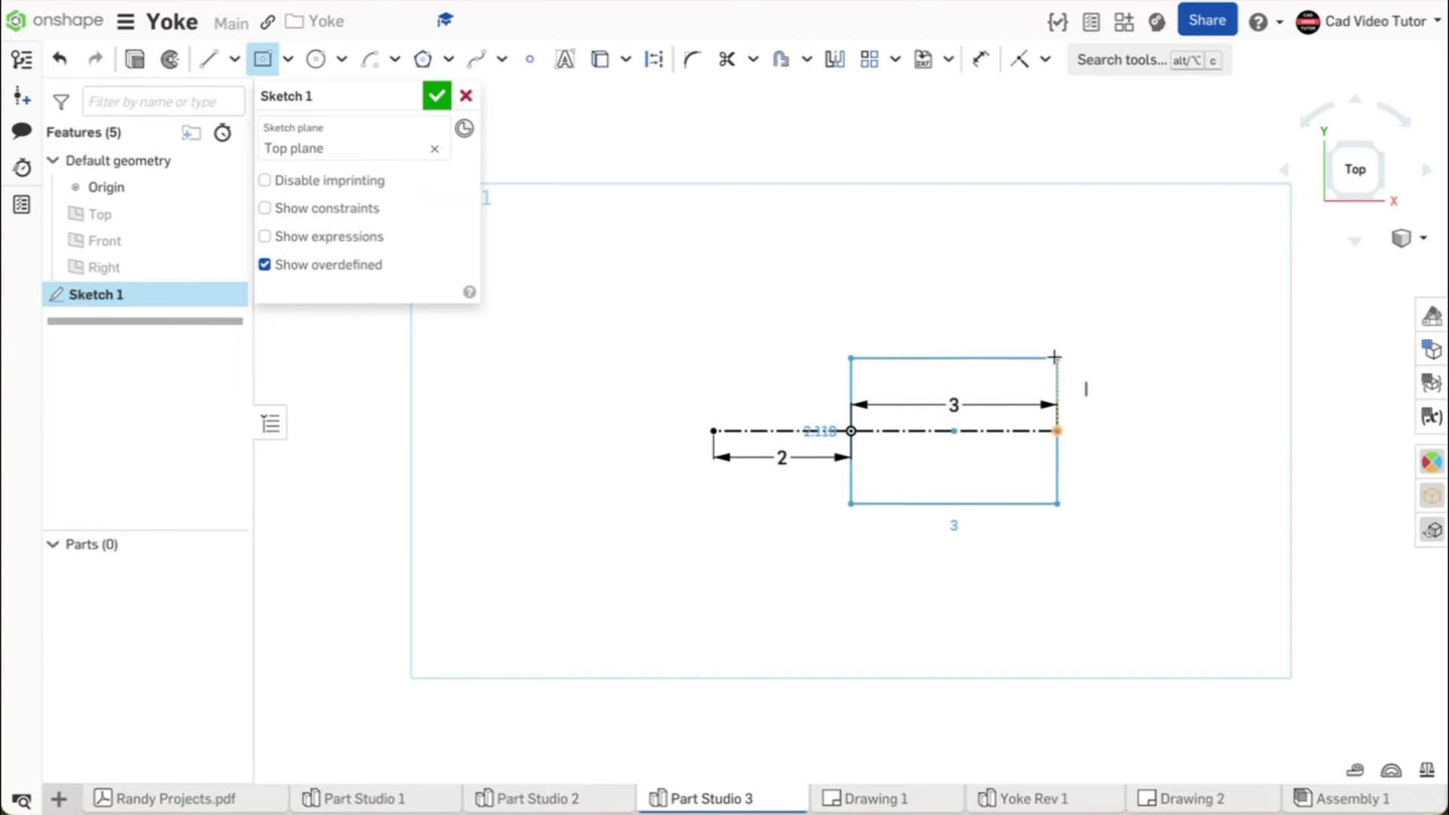
left_click(1054, 354)
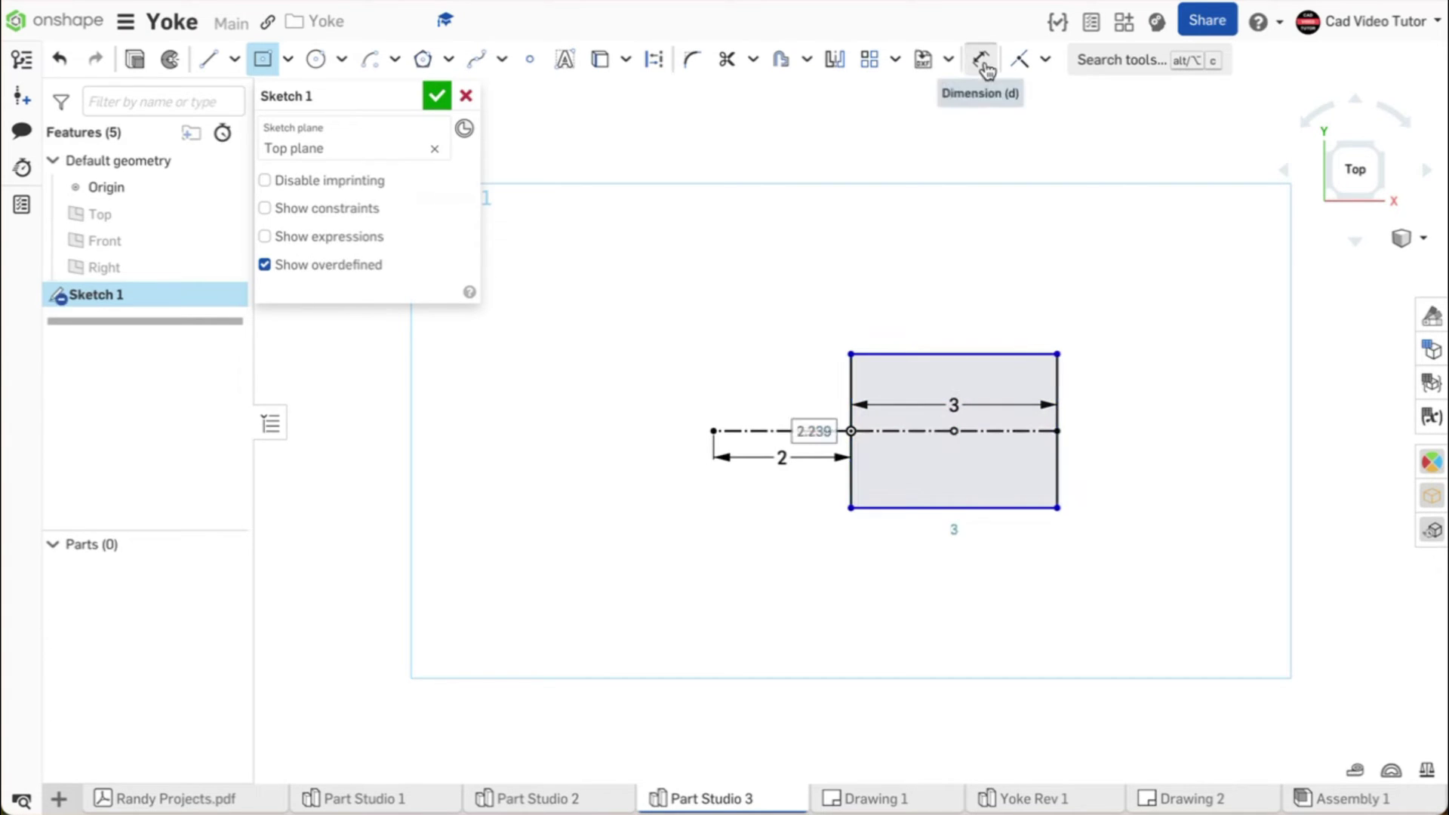
left_click(981, 58)
left_click(1058, 379)
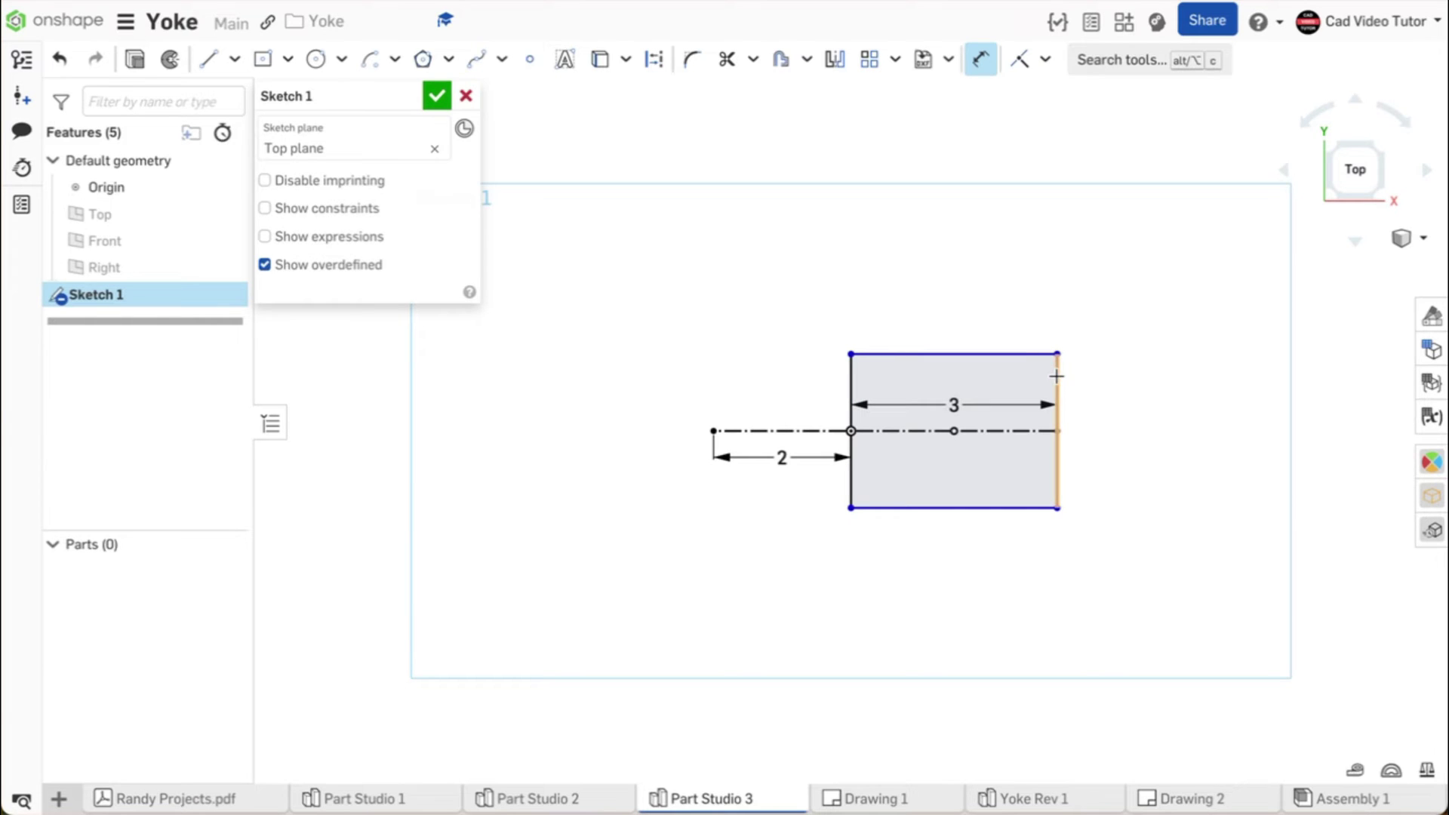
left_click(1099, 429)
type("2")
key("Return")
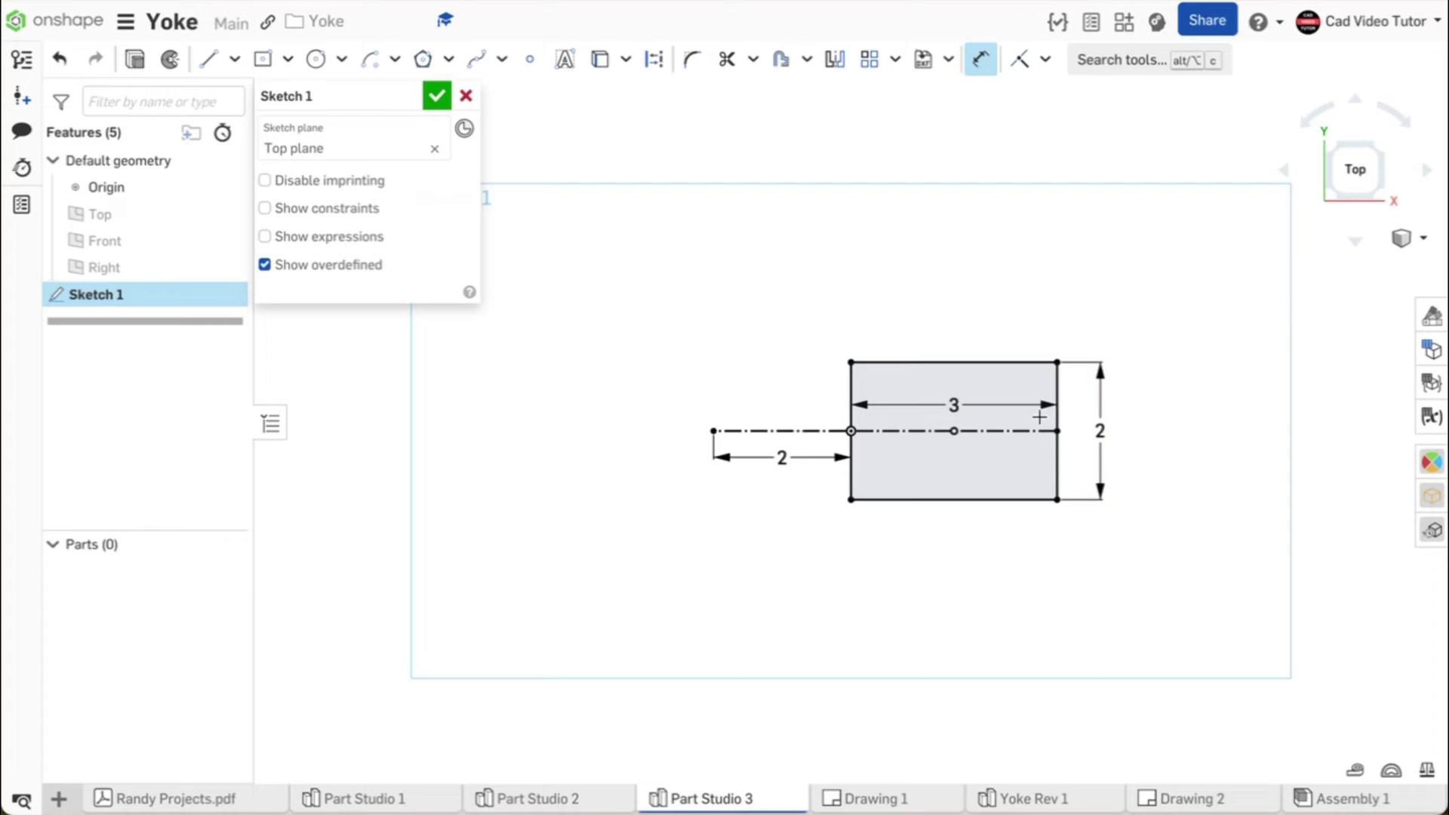
Draw a center point rectangle on the midpoint of the 2 in construction line, reaching the upper-left corner of the first rectangle
left_click(287, 59)
left_click(279, 134)
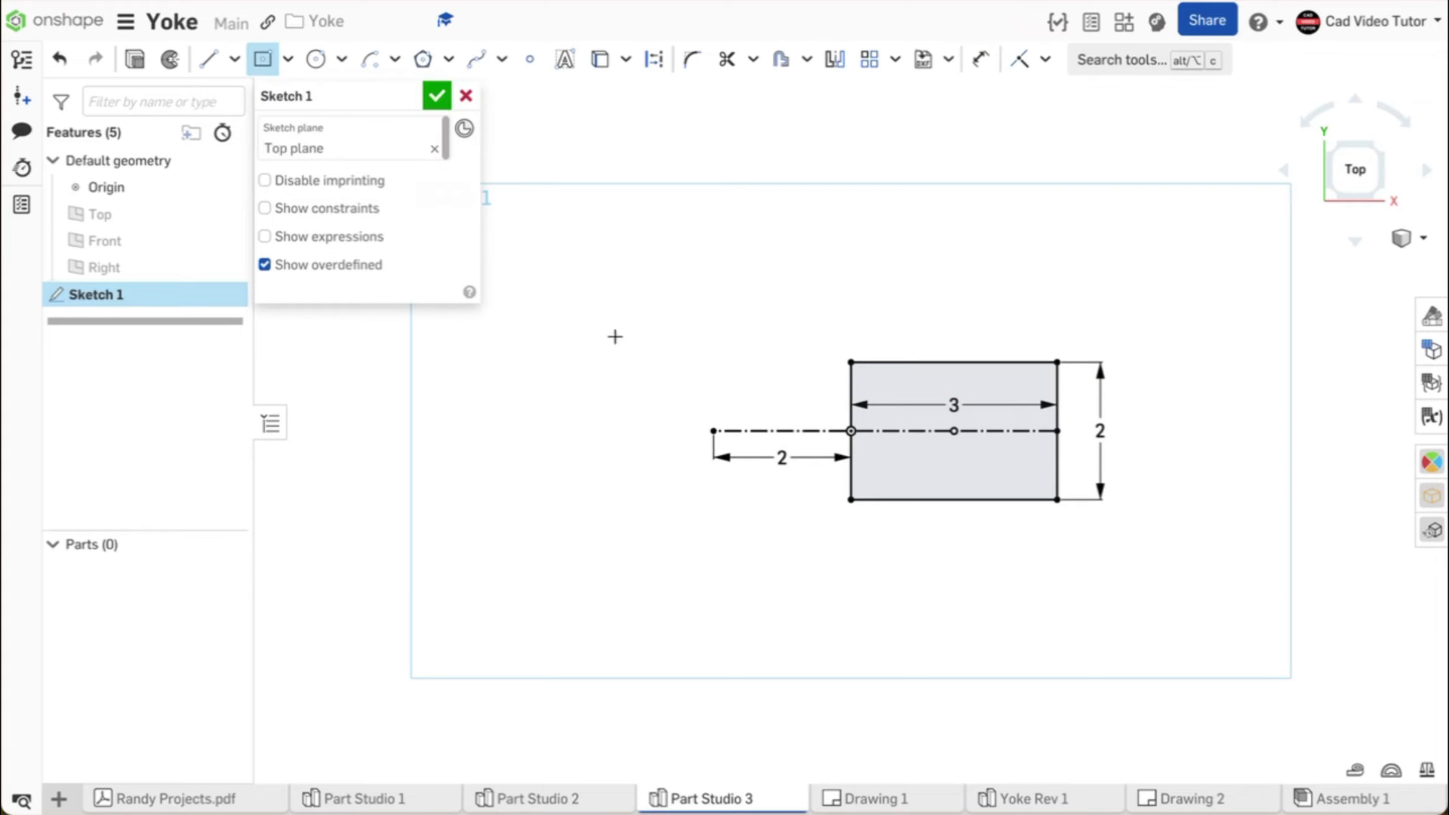
left_click(781, 430)
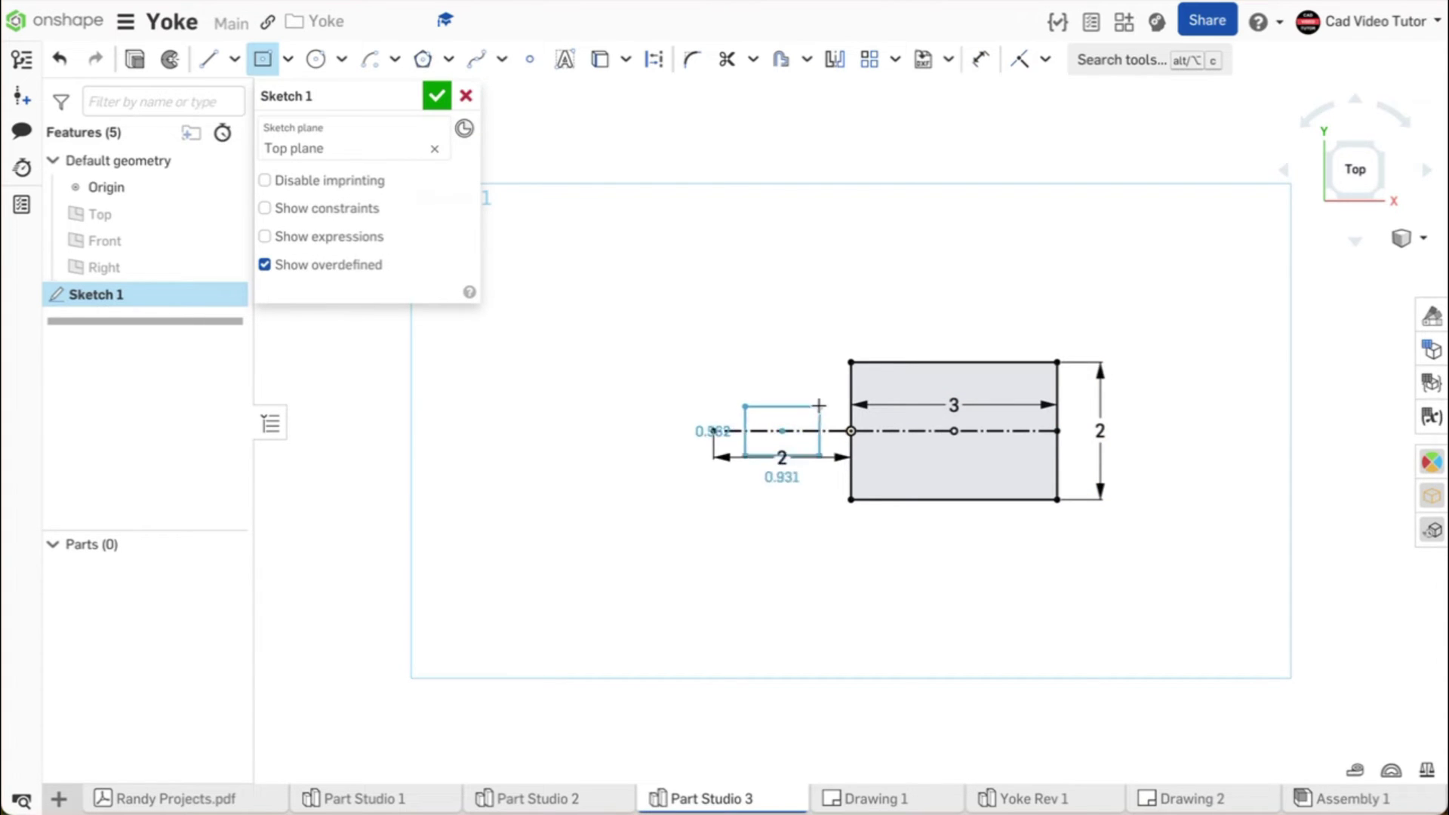
left_click(850, 363)
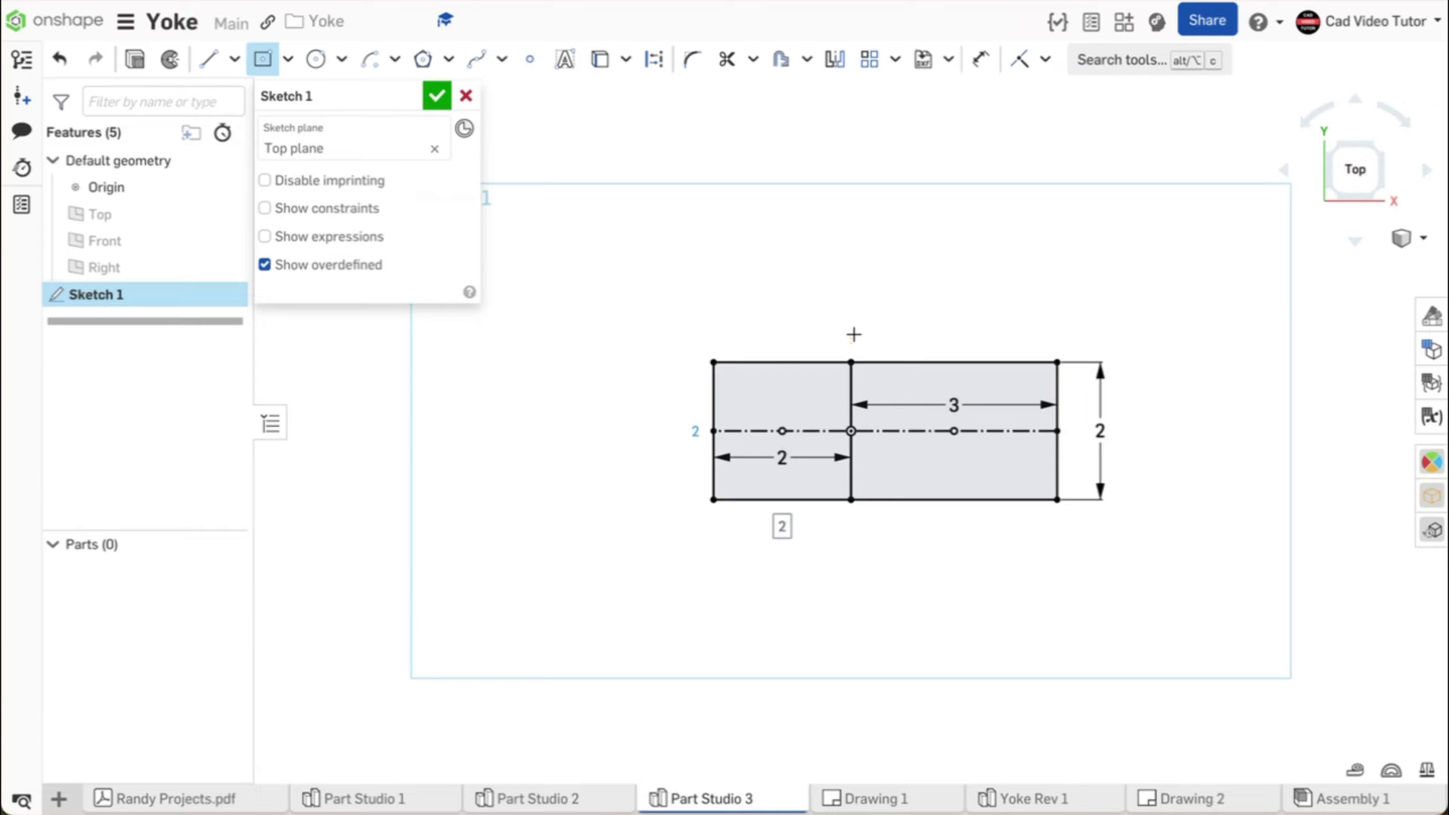
Close the left end of the profile with a center point arc between the left rectangle's two outer corners
left_click(395, 58)
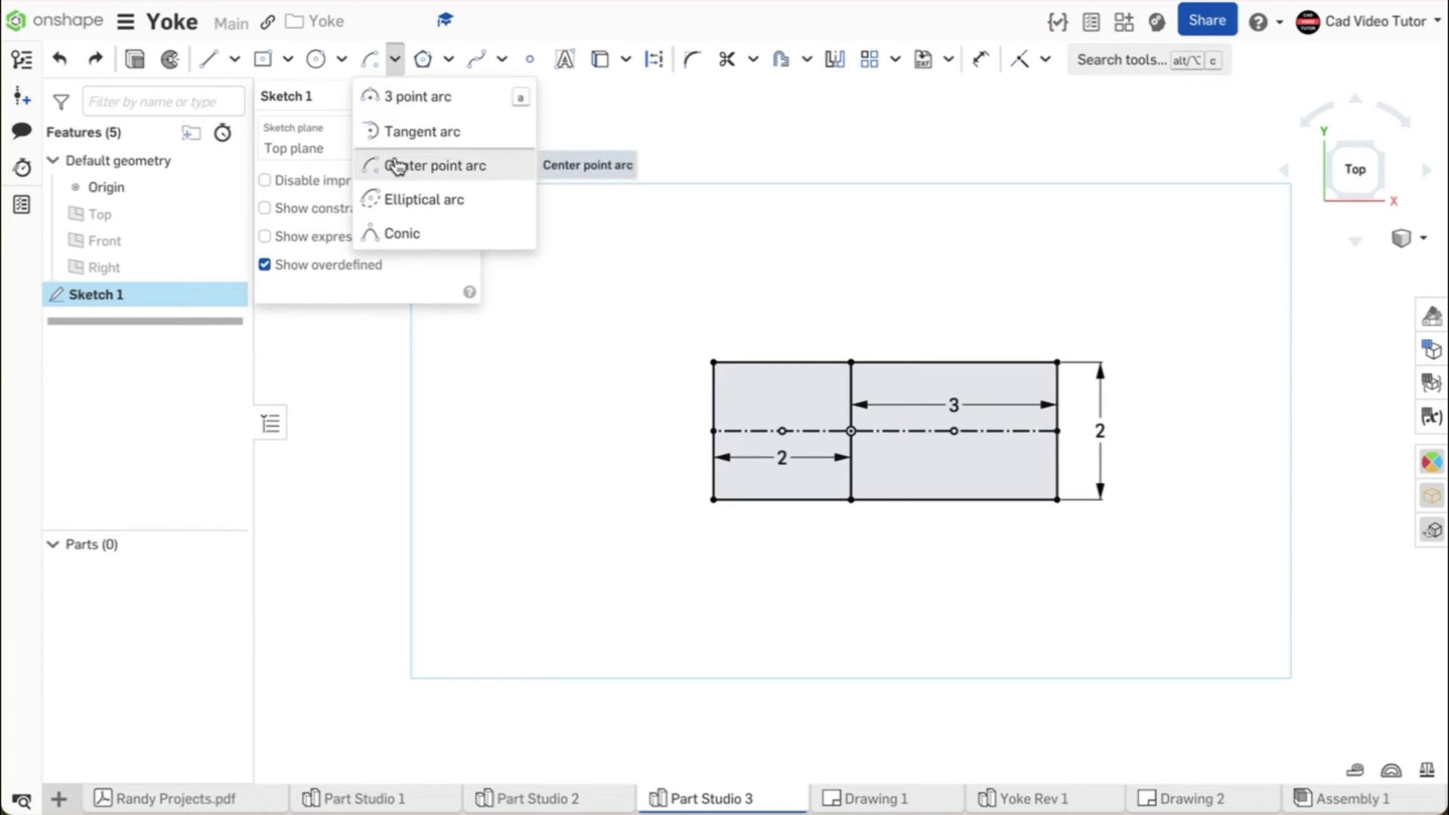
left_click(391, 164)
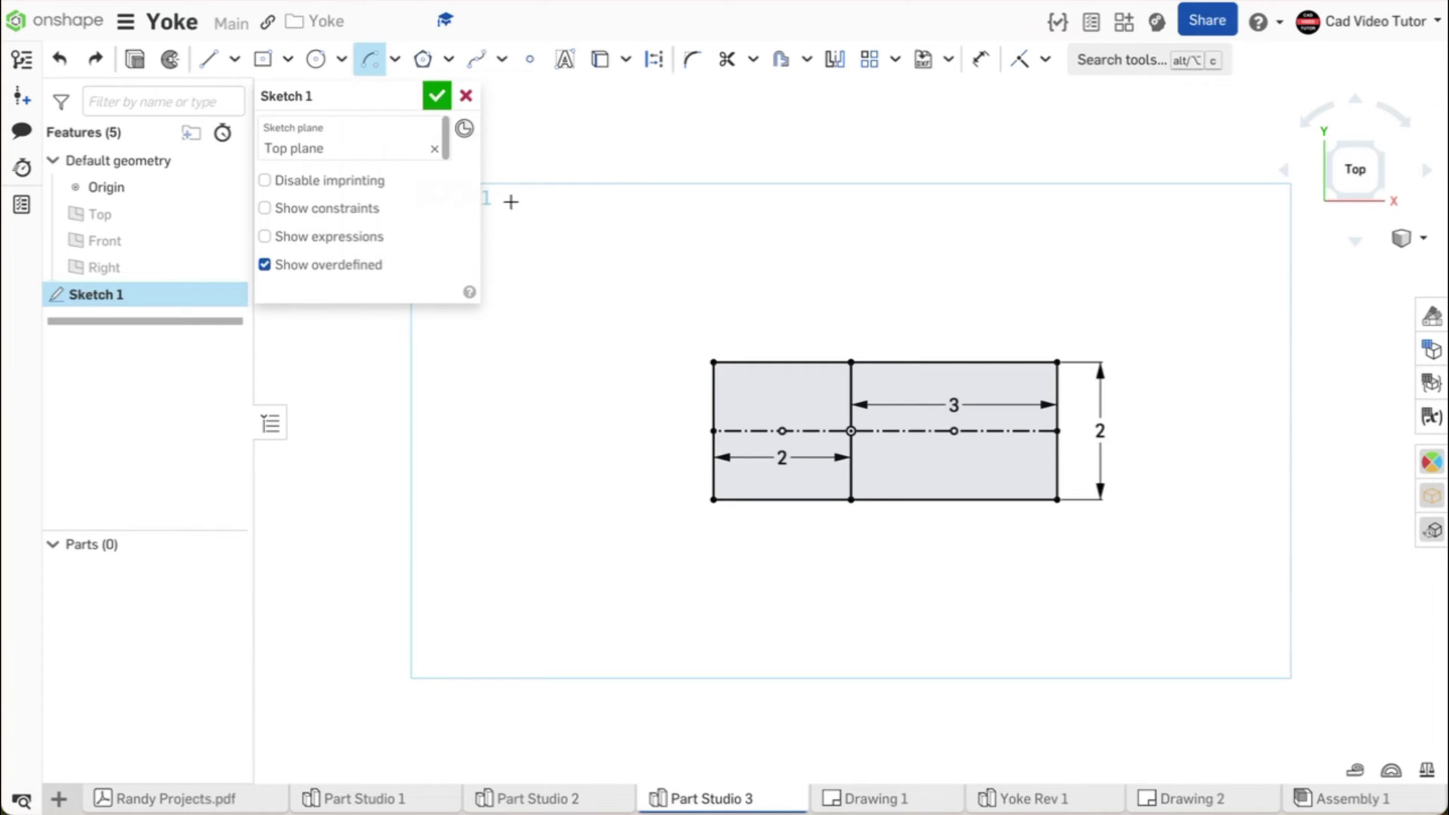
left_click(714, 430)
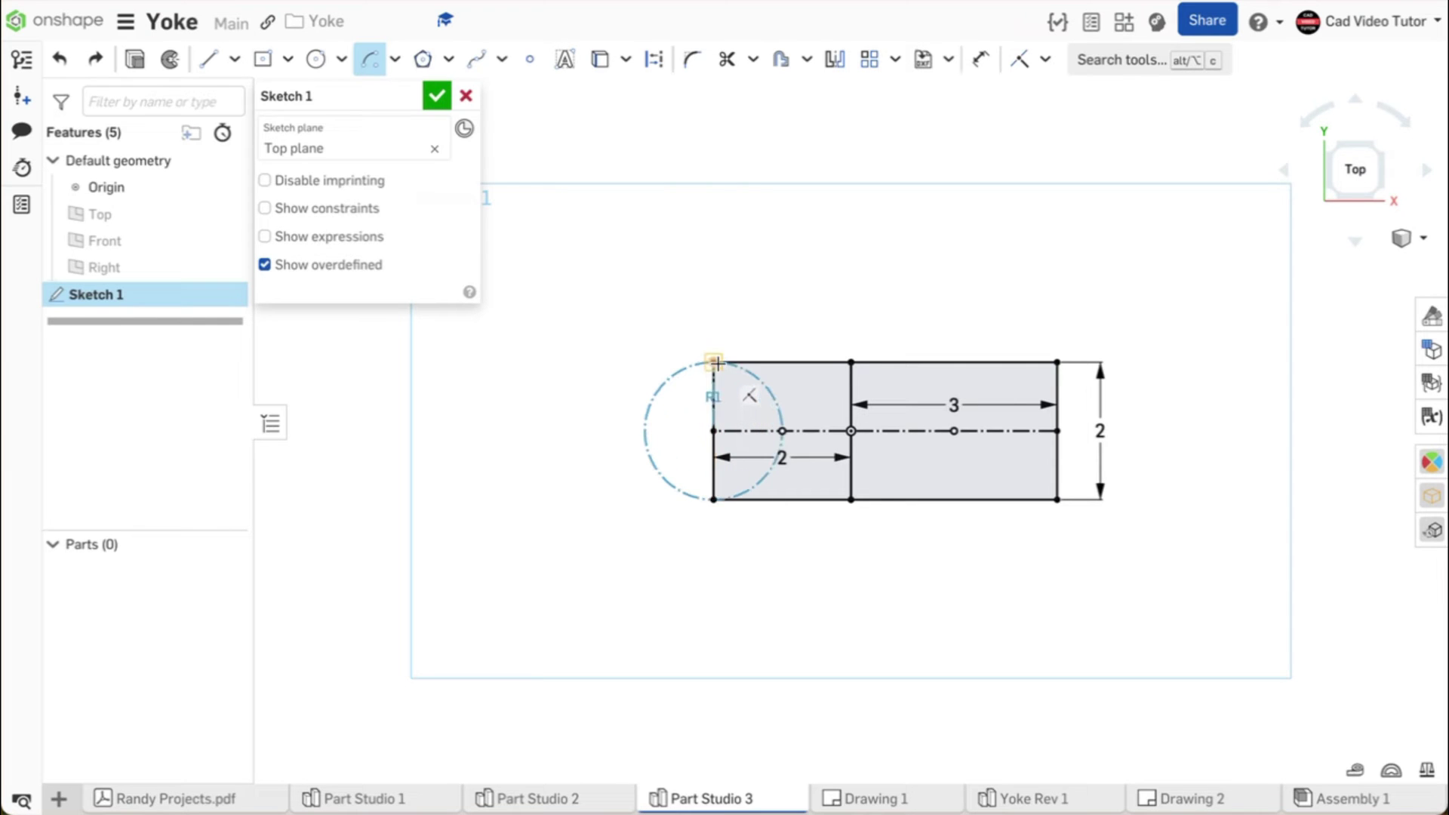
left_click(714, 362)
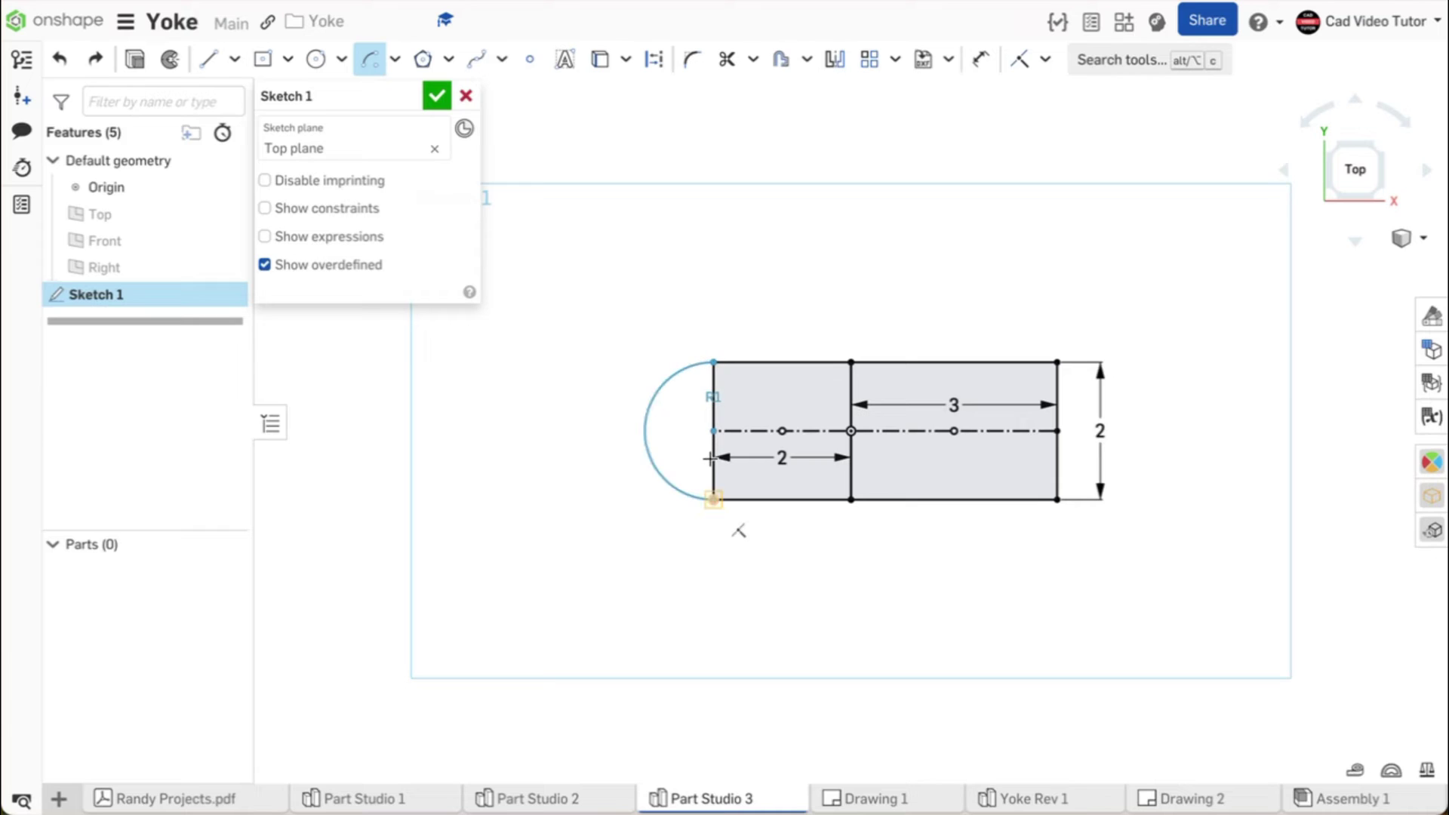
left_click(713, 500)
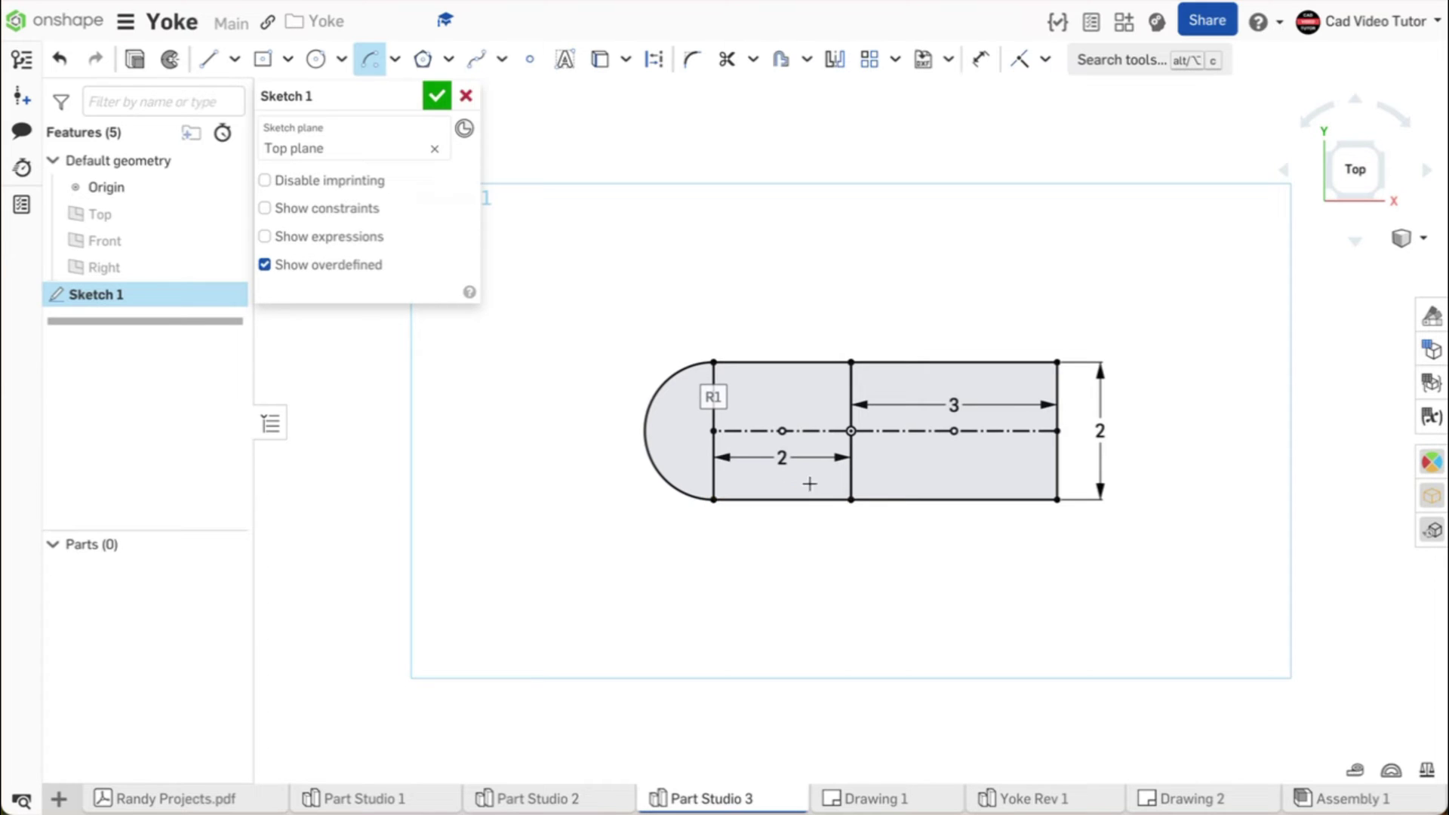
Draw an inward semicircular arc of radius 0.5 in centered on the profile's right edge and finish the sketch
left_click(1057, 431)
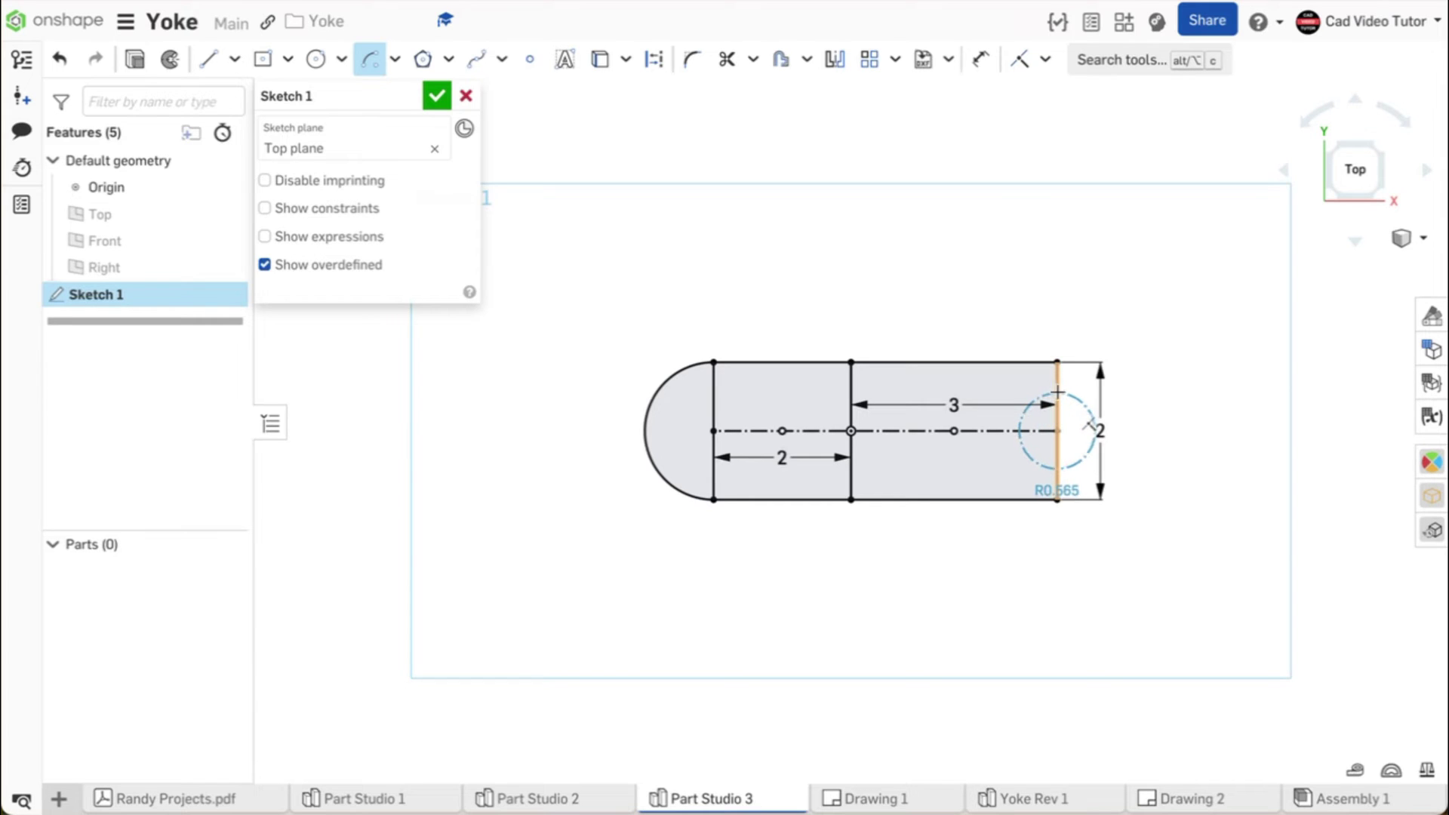
left_click(1054, 470)
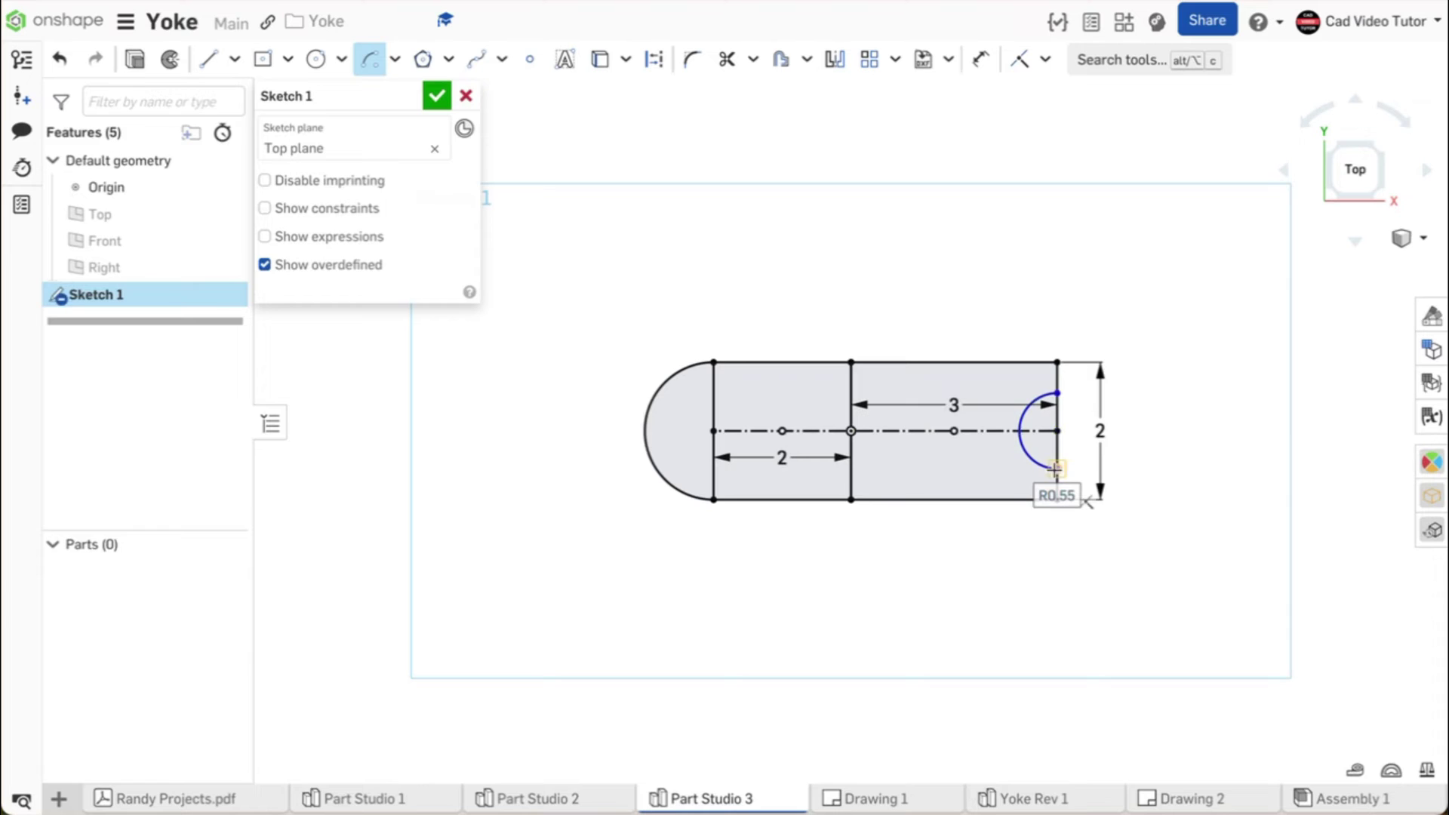
type("0.5")
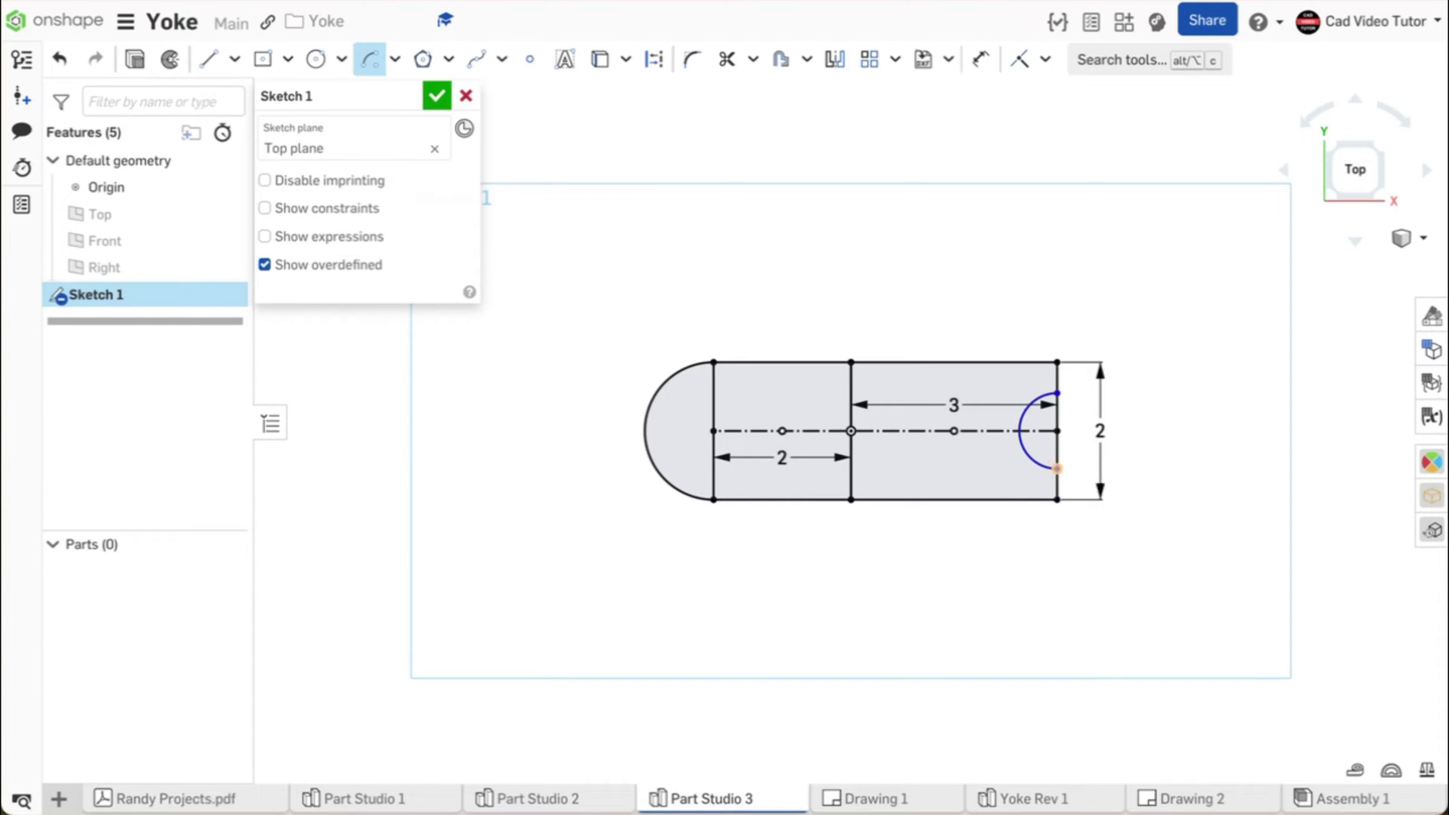
key("Return")
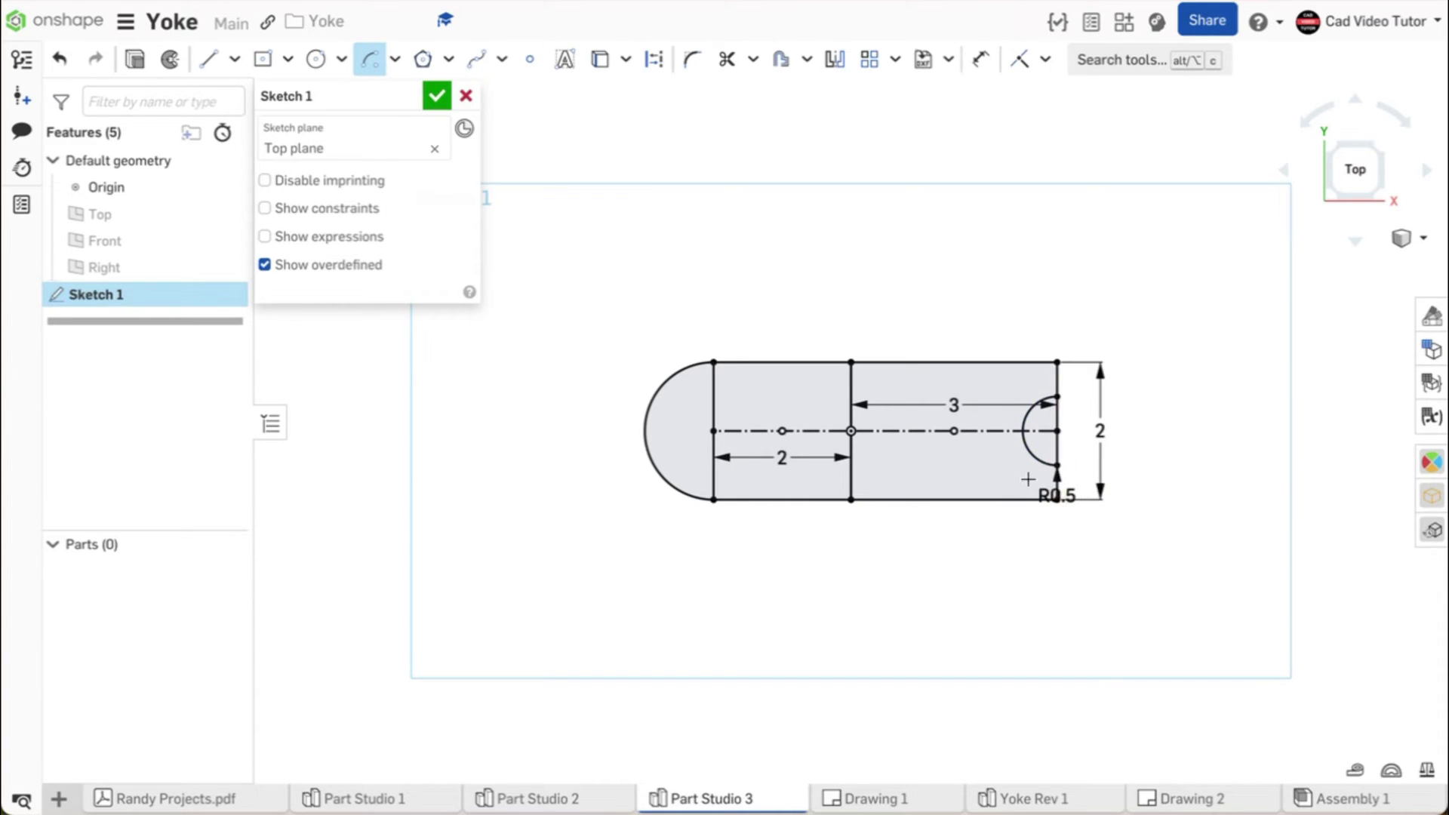
key("Escape")
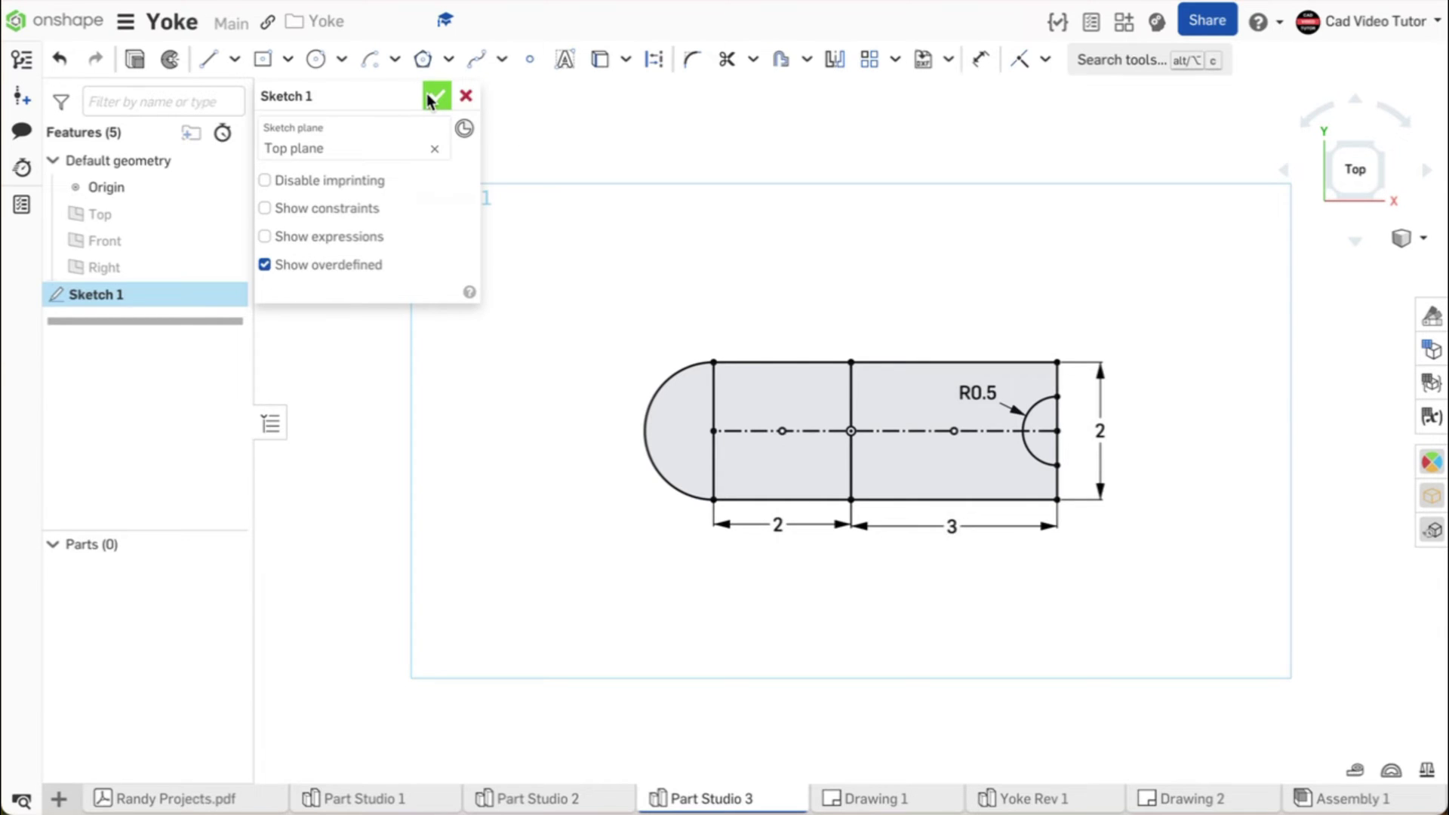
left_click(428, 97)
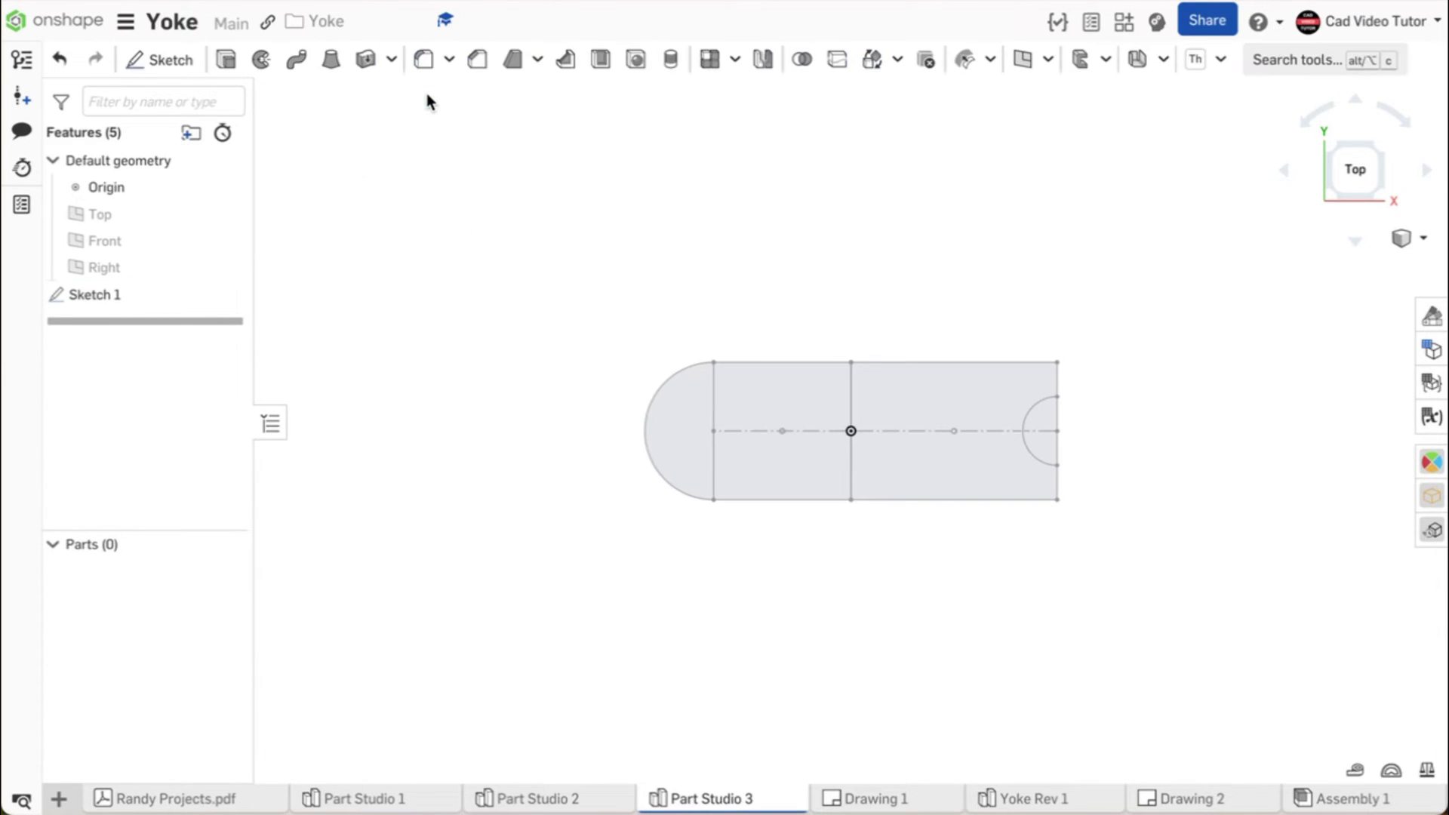
Extrude the right rectangular region, excluding the semicircular notch, symmetrically as a new solid with a total depth of 1 in
right_click(429, 151)
left_click(468, 236)
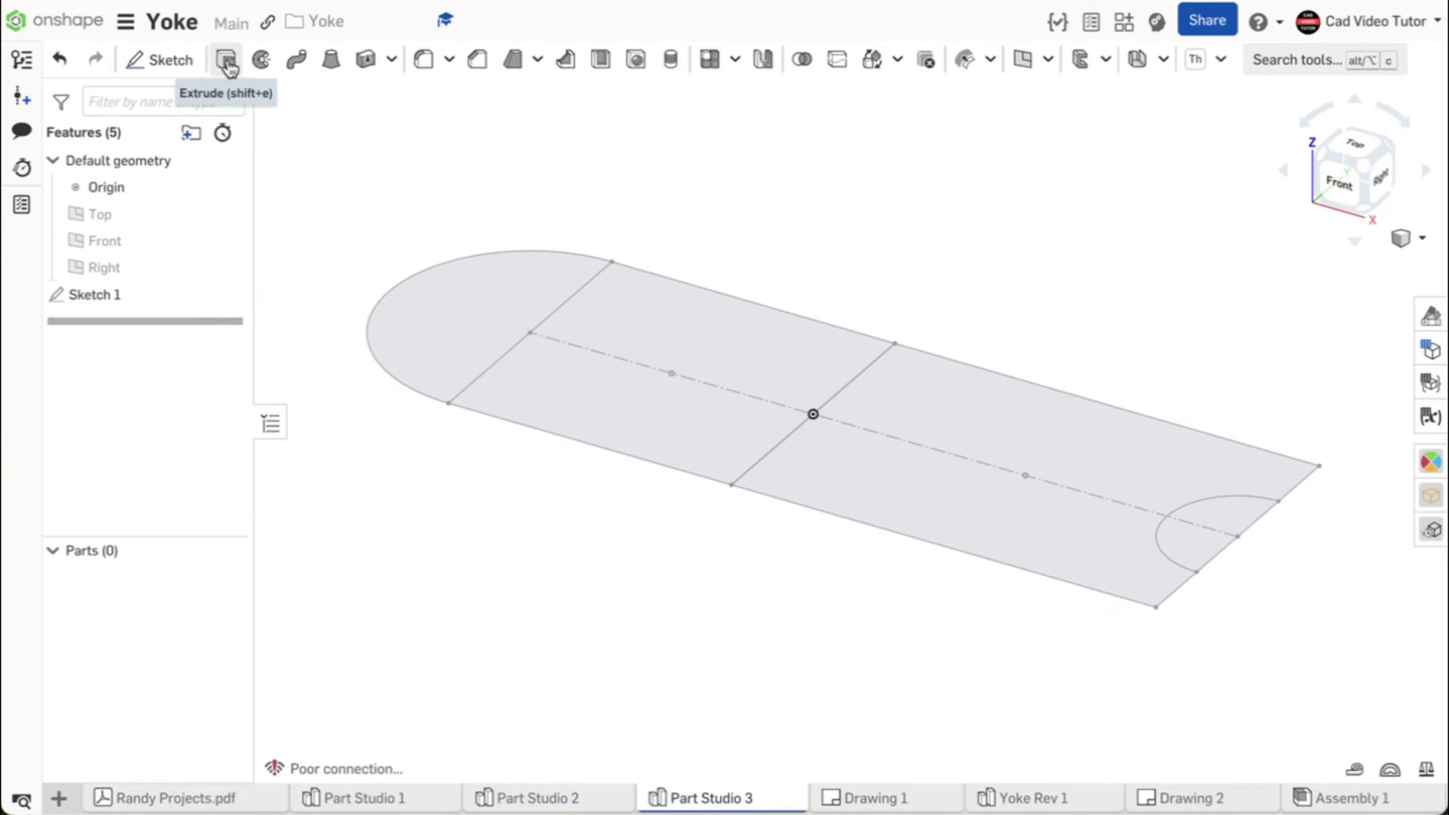
left_click(227, 62)
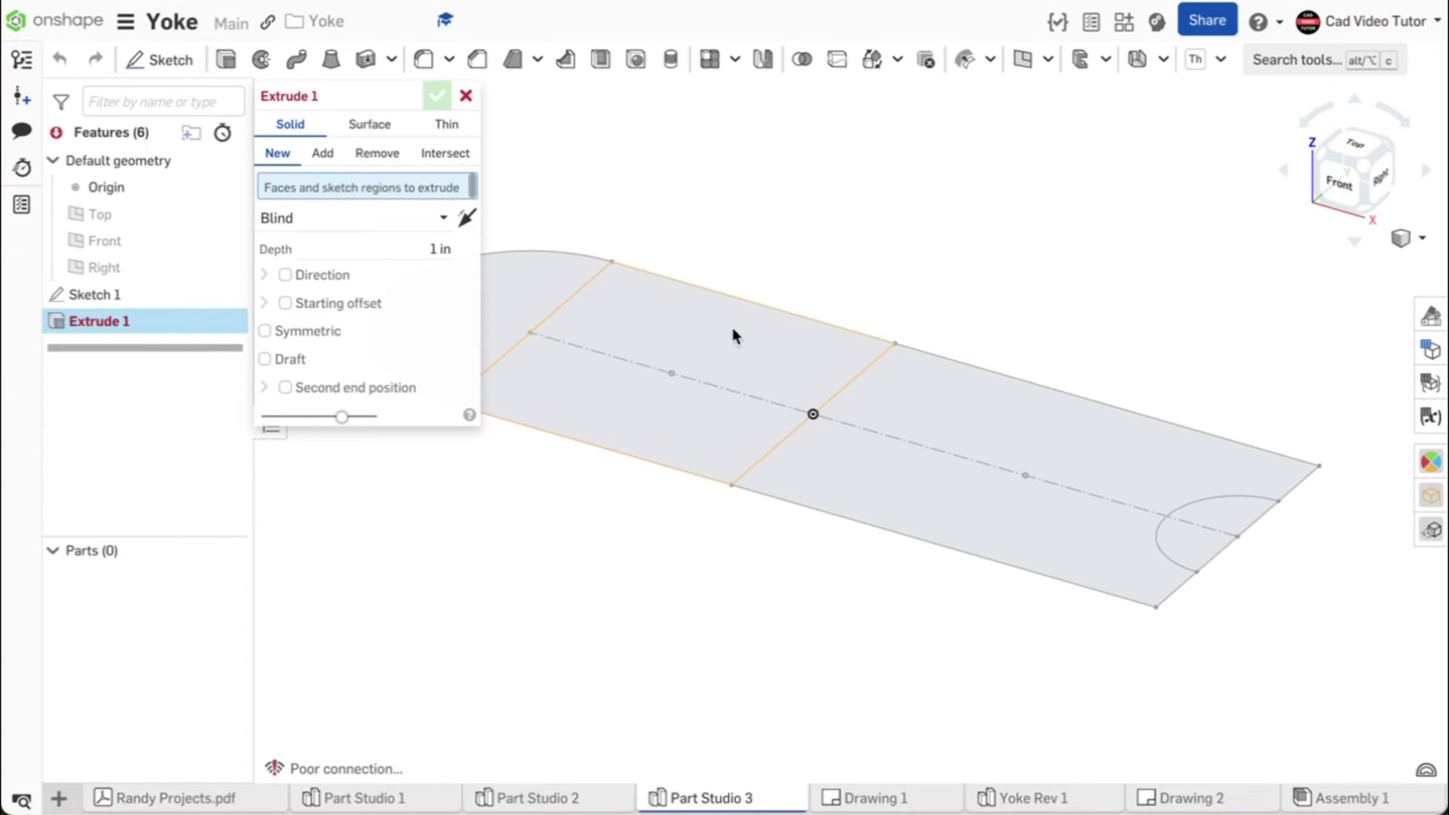
left_click(919, 383)
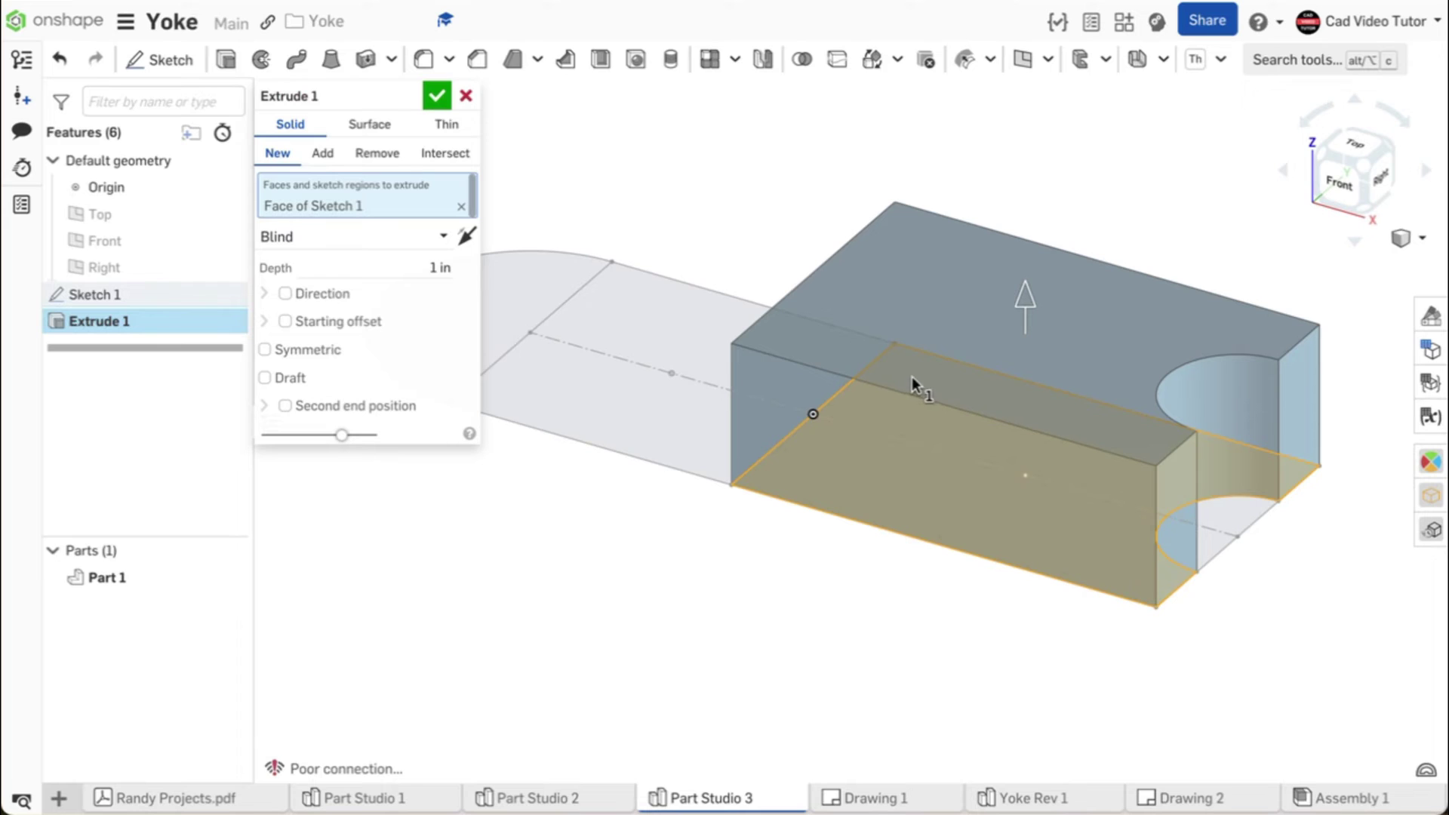
left_click(408, 264)
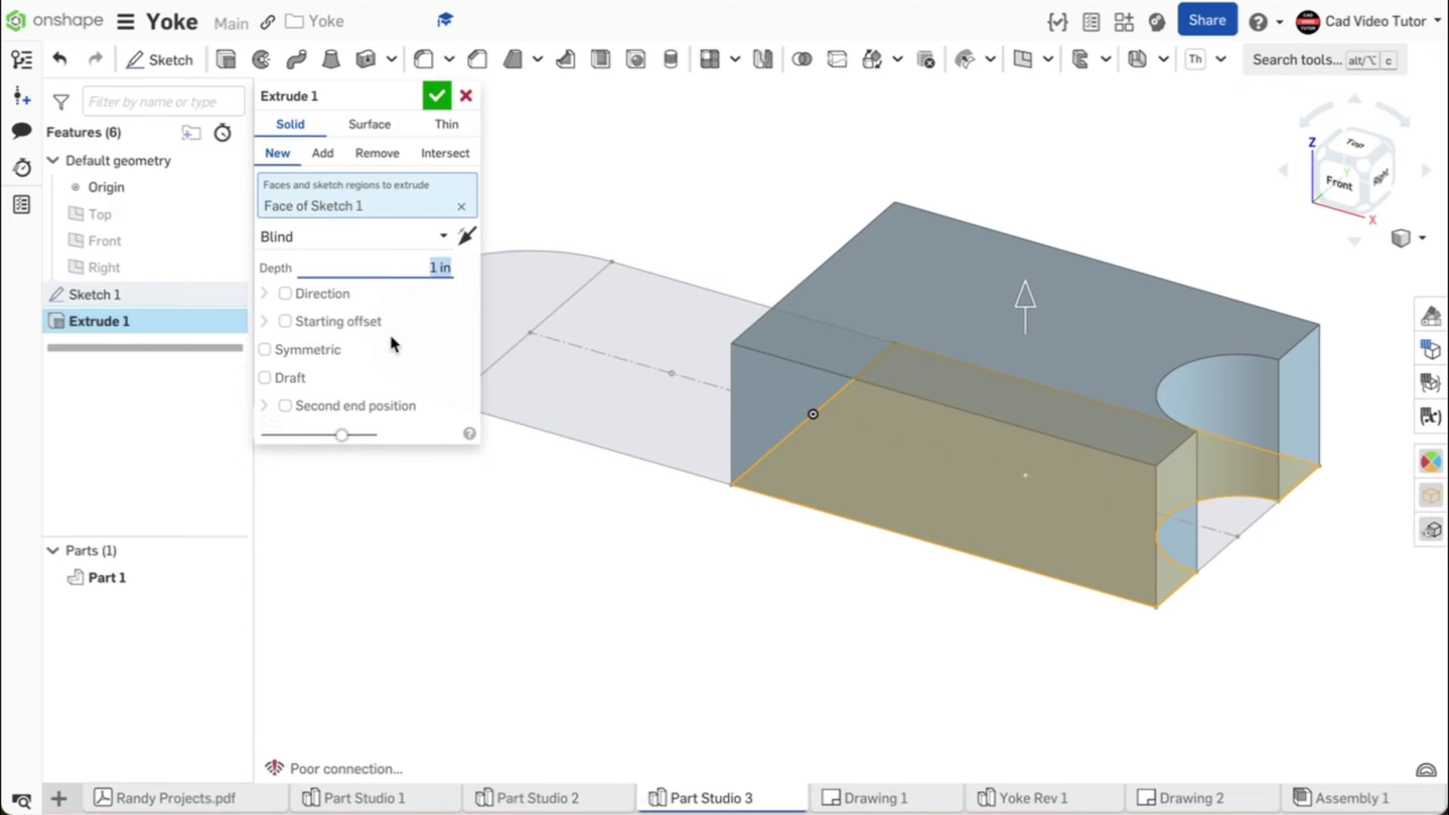
left_click(265, 351)
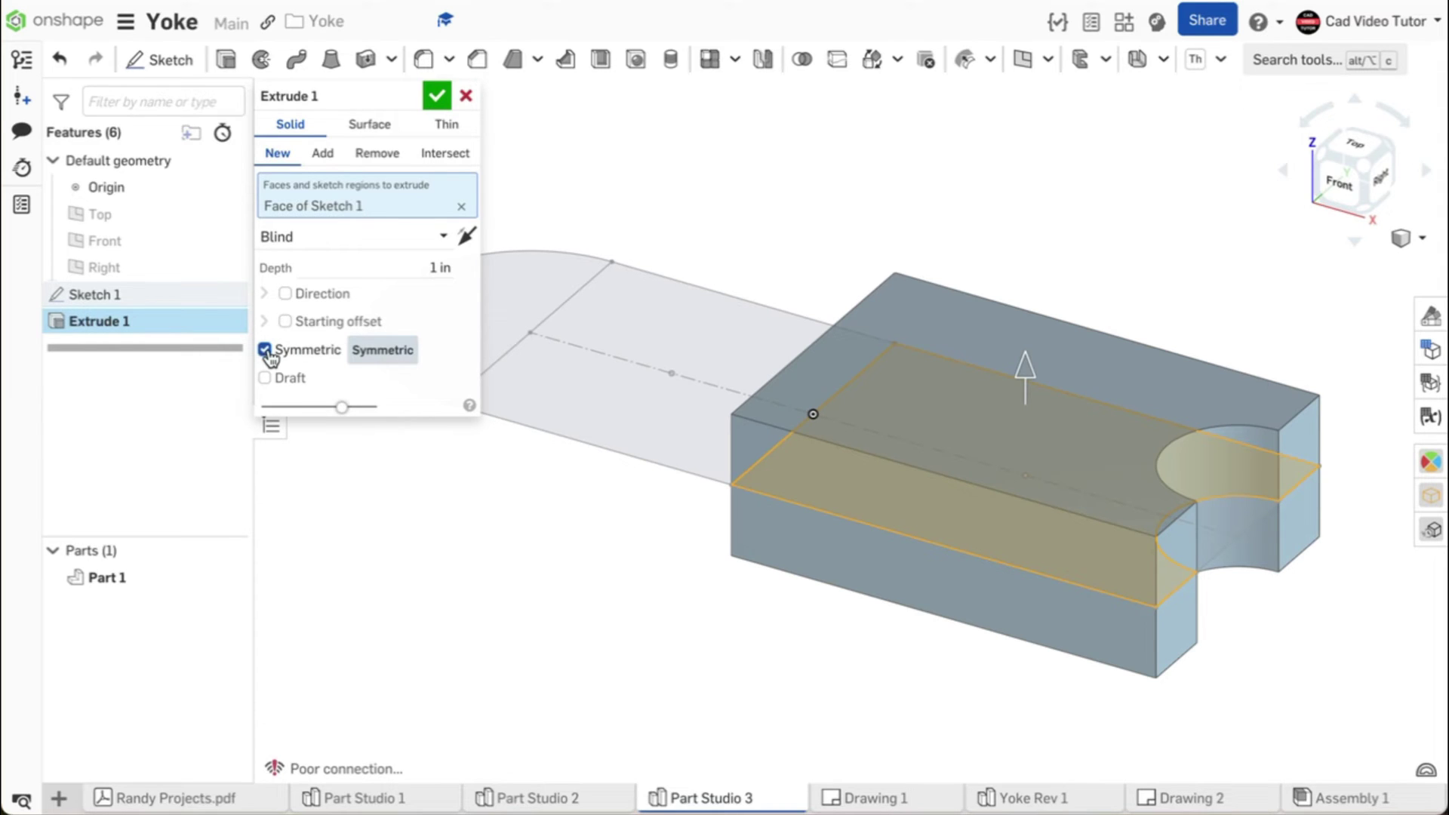
left_click(436, 97)
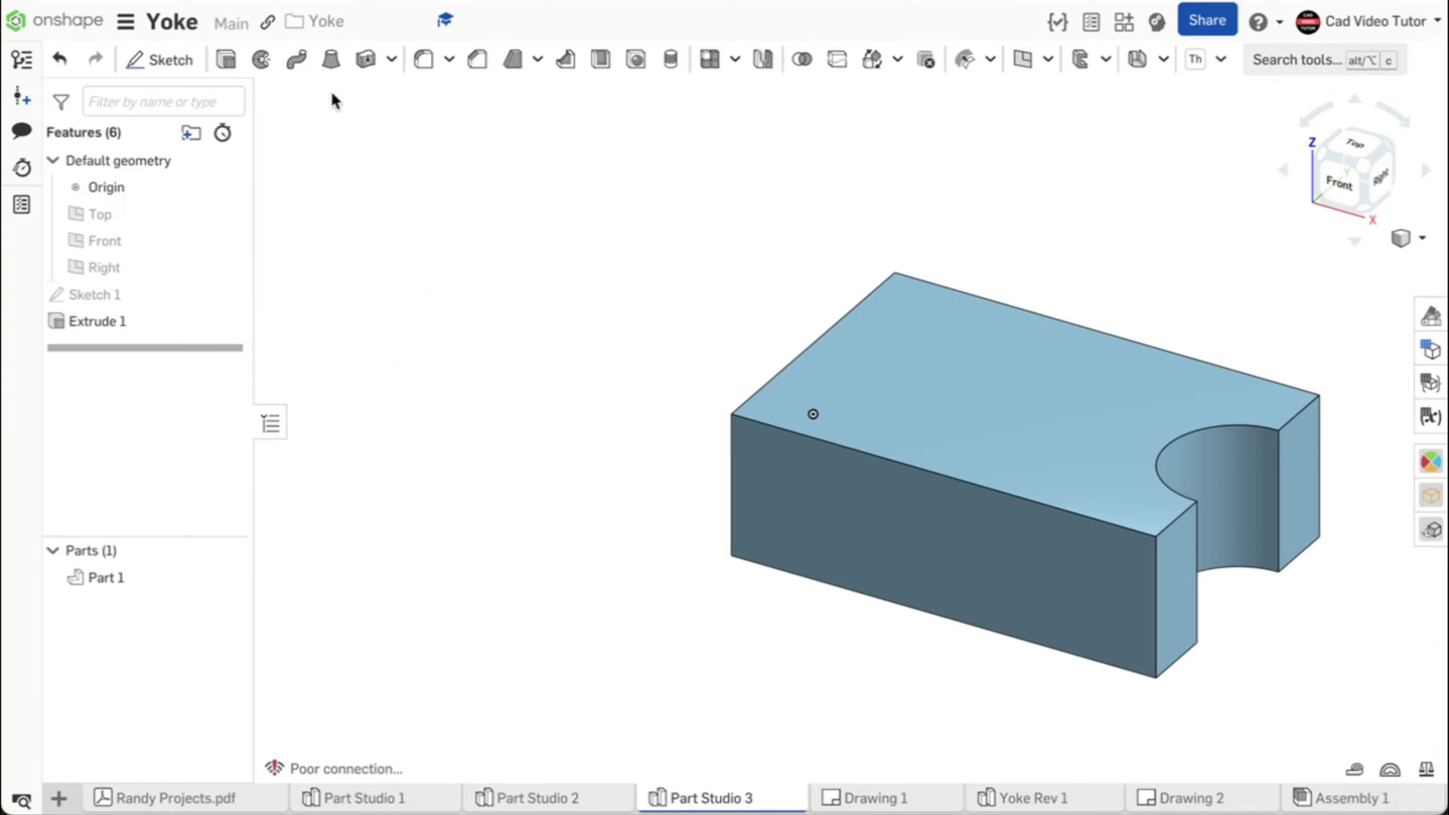
Extrude the left rectangular region and its rounded end from Sketch 1 symmetrically, added to Part 1, with a total depth of 2.25 in
left_click(225, 62)
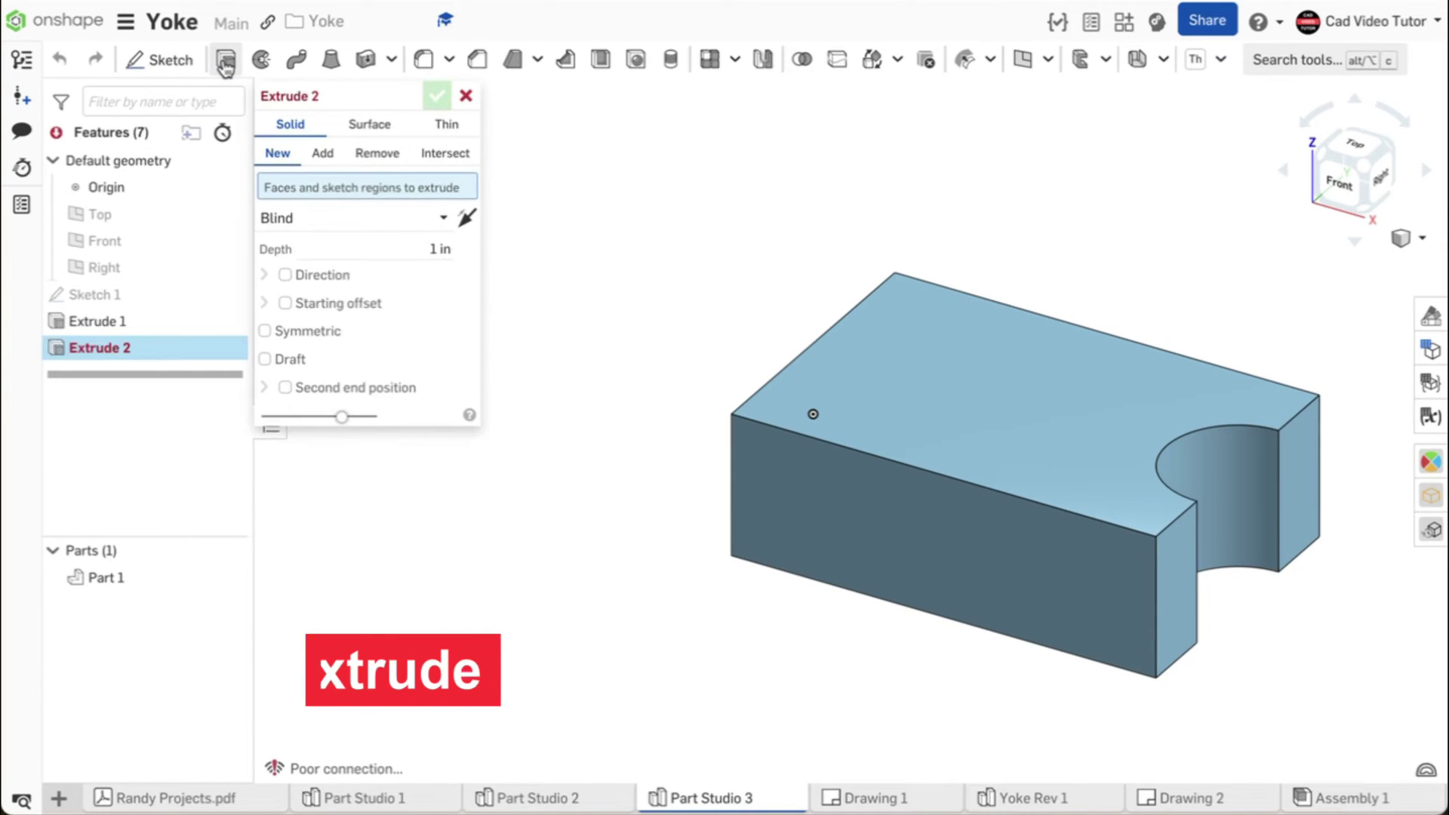
left_click(322, 155)
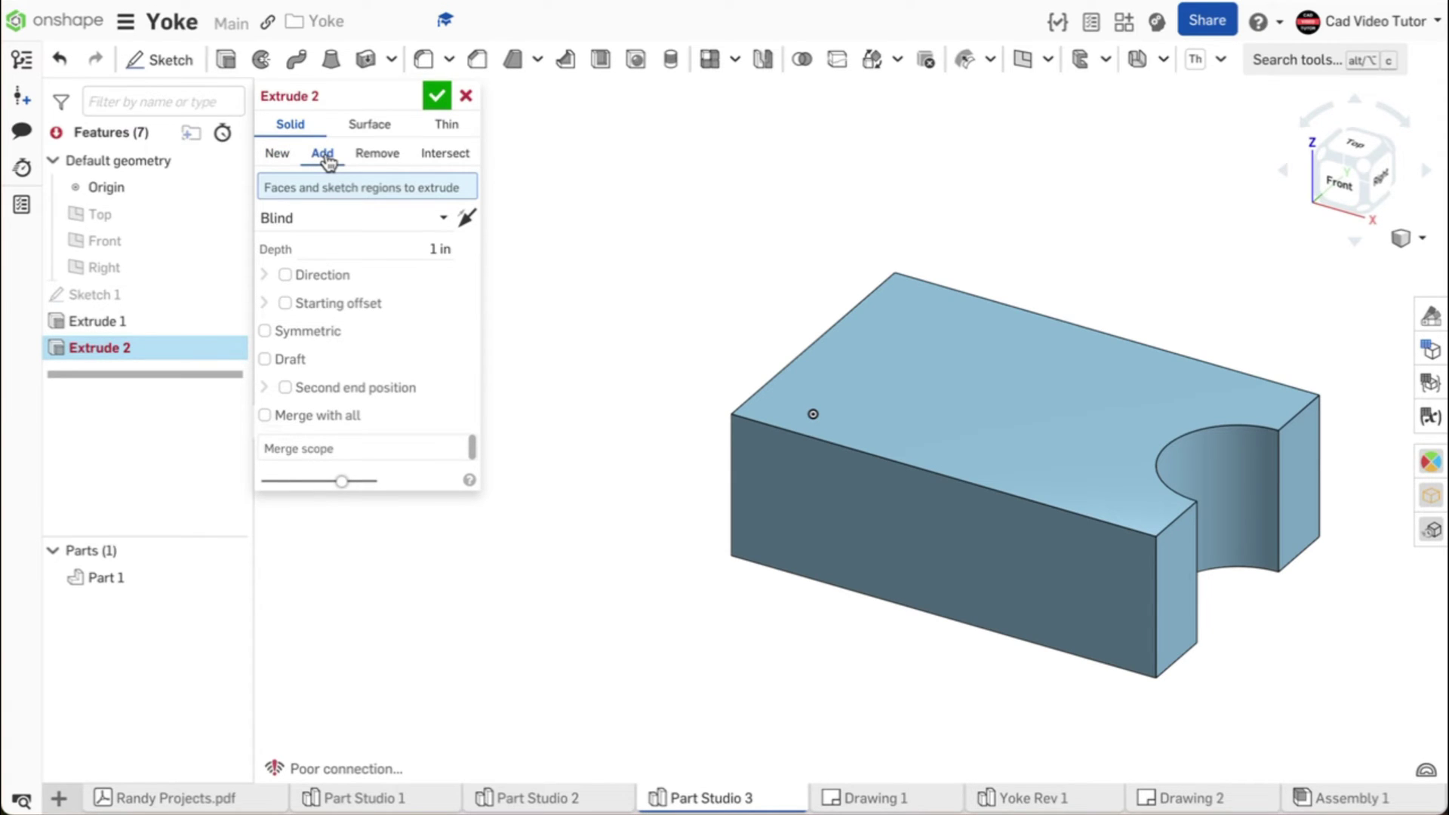
left_click(227, 293)
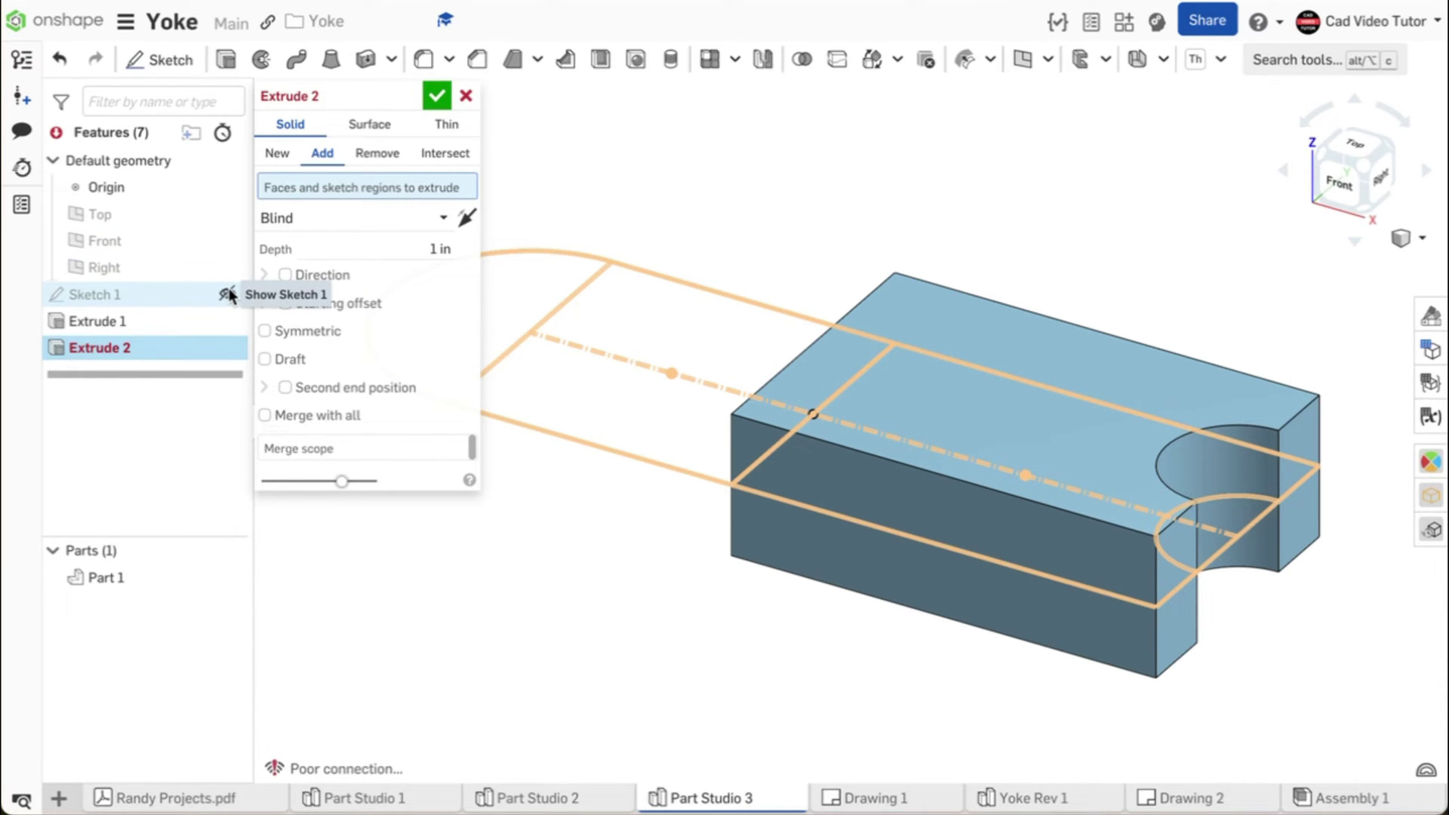
left_click(227, 293)
left_click(617, 305)
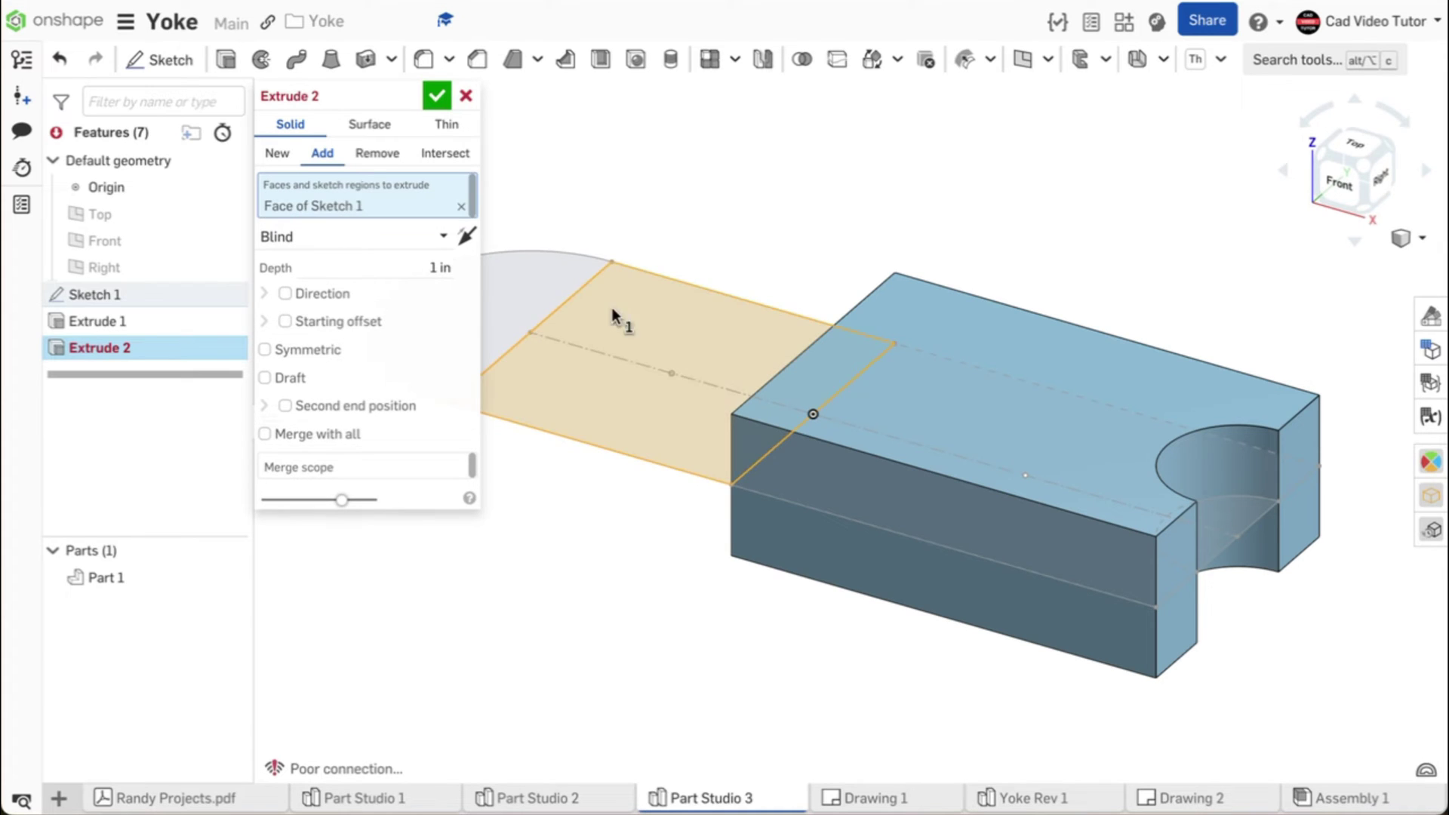
left_click(441, 292)
type("2.25")
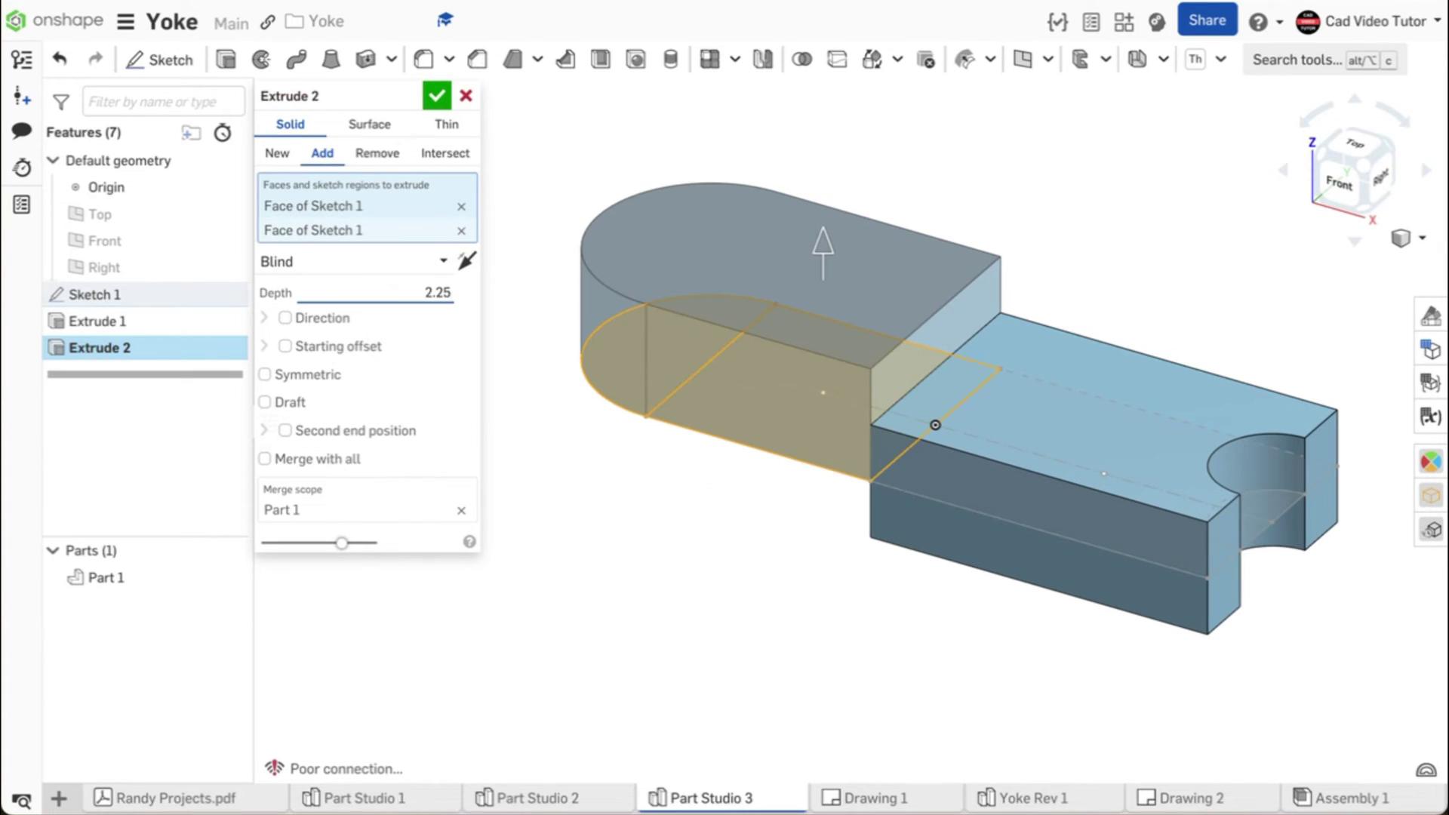
key("Return")
left_click(264, 375)
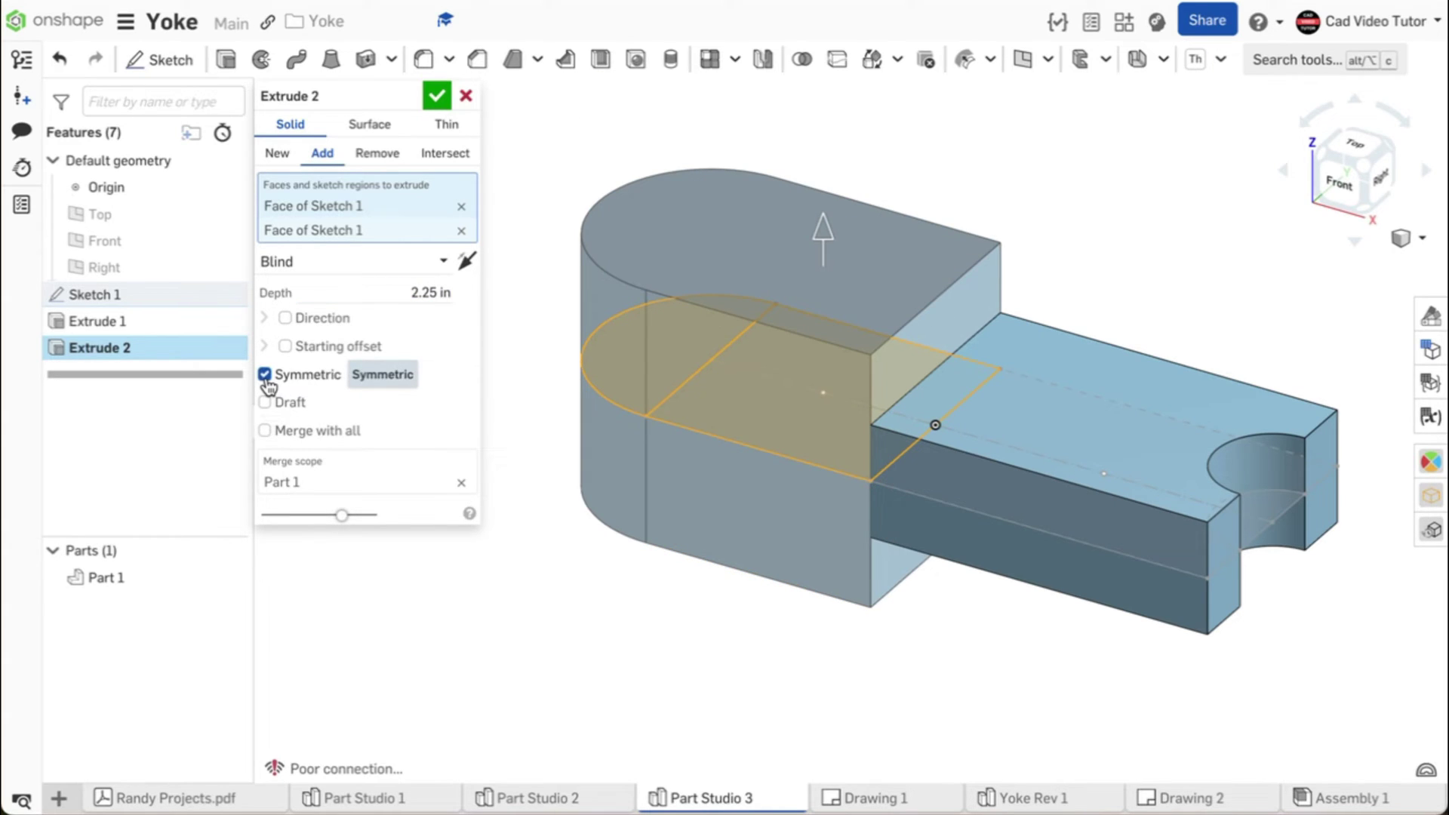
left_click(436, 95)
key("shift+7")
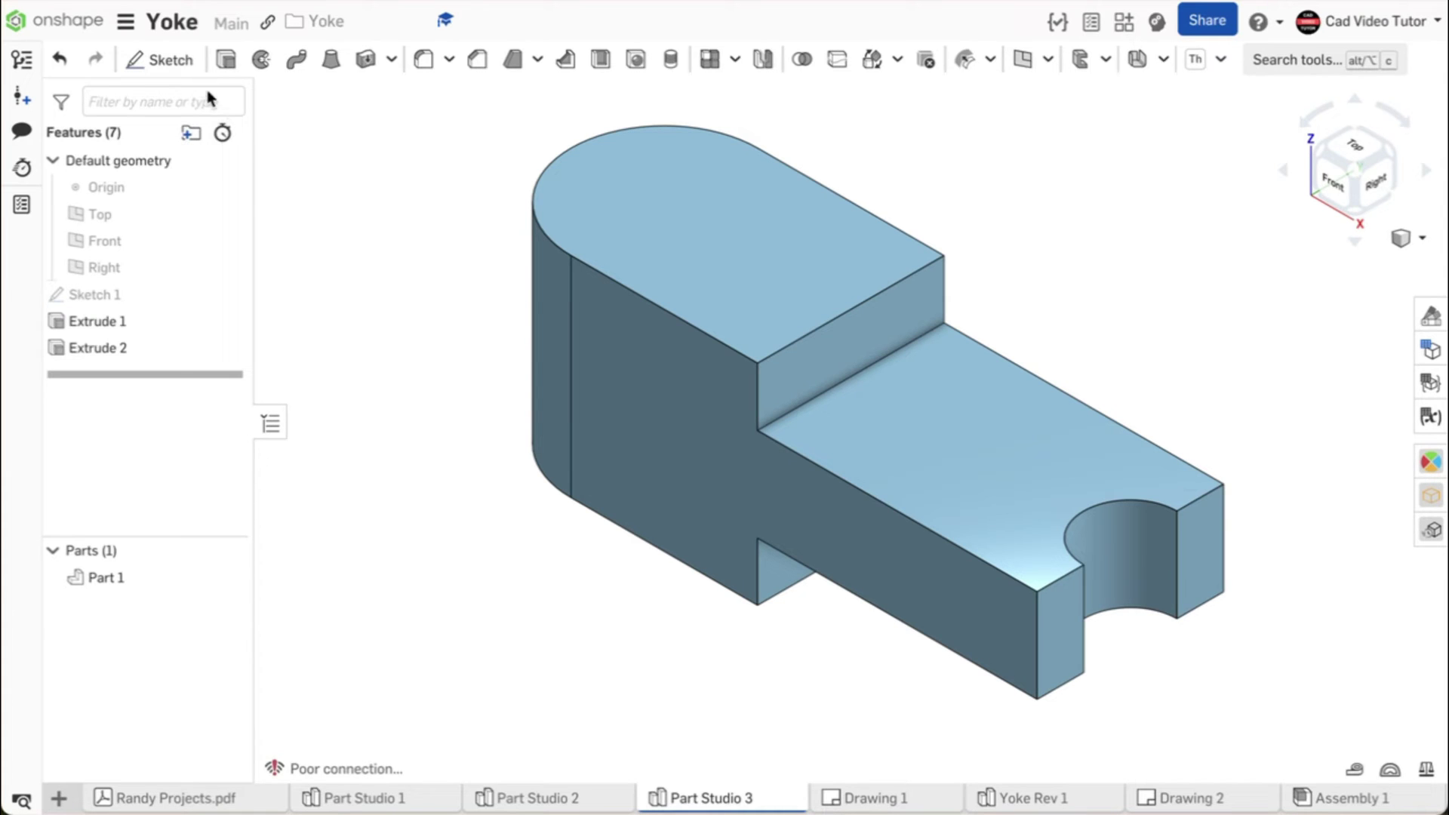
Start a sketch on the Front plane viewed face-on, with Part 1 made transparent and Sketch 1 shown for reference
left_click(171, 60)
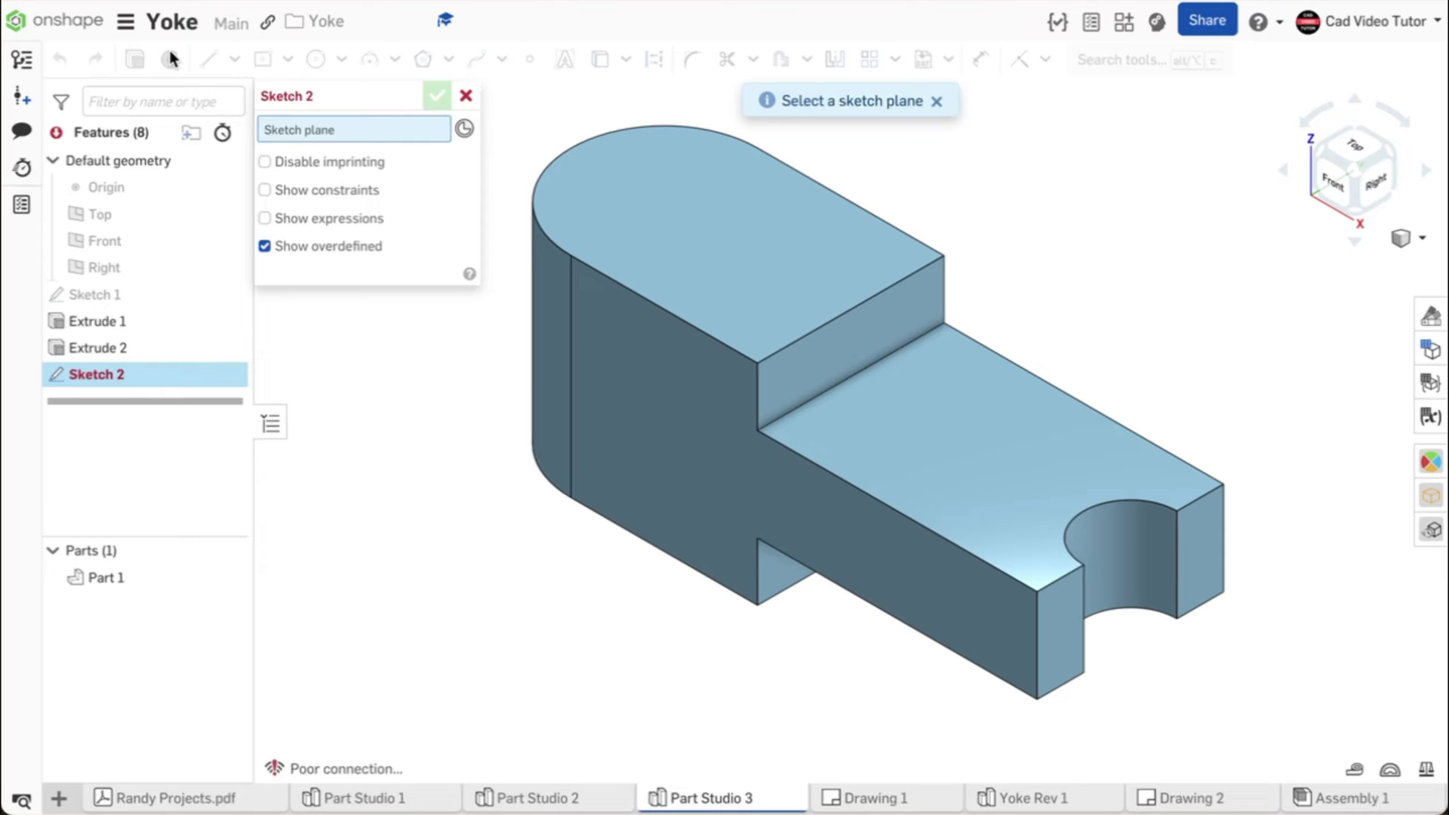
left_click(146, 242)
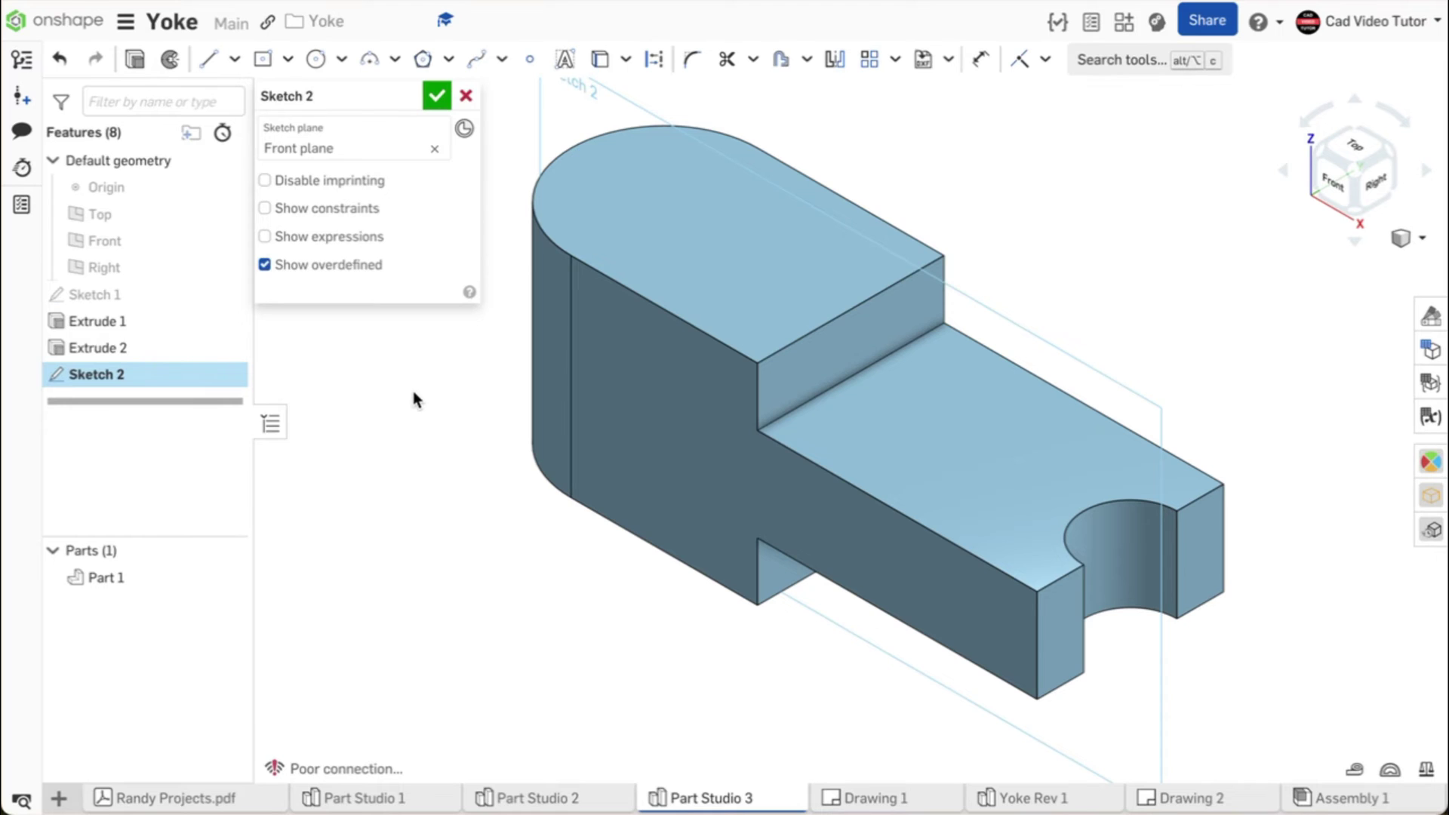
key("n")
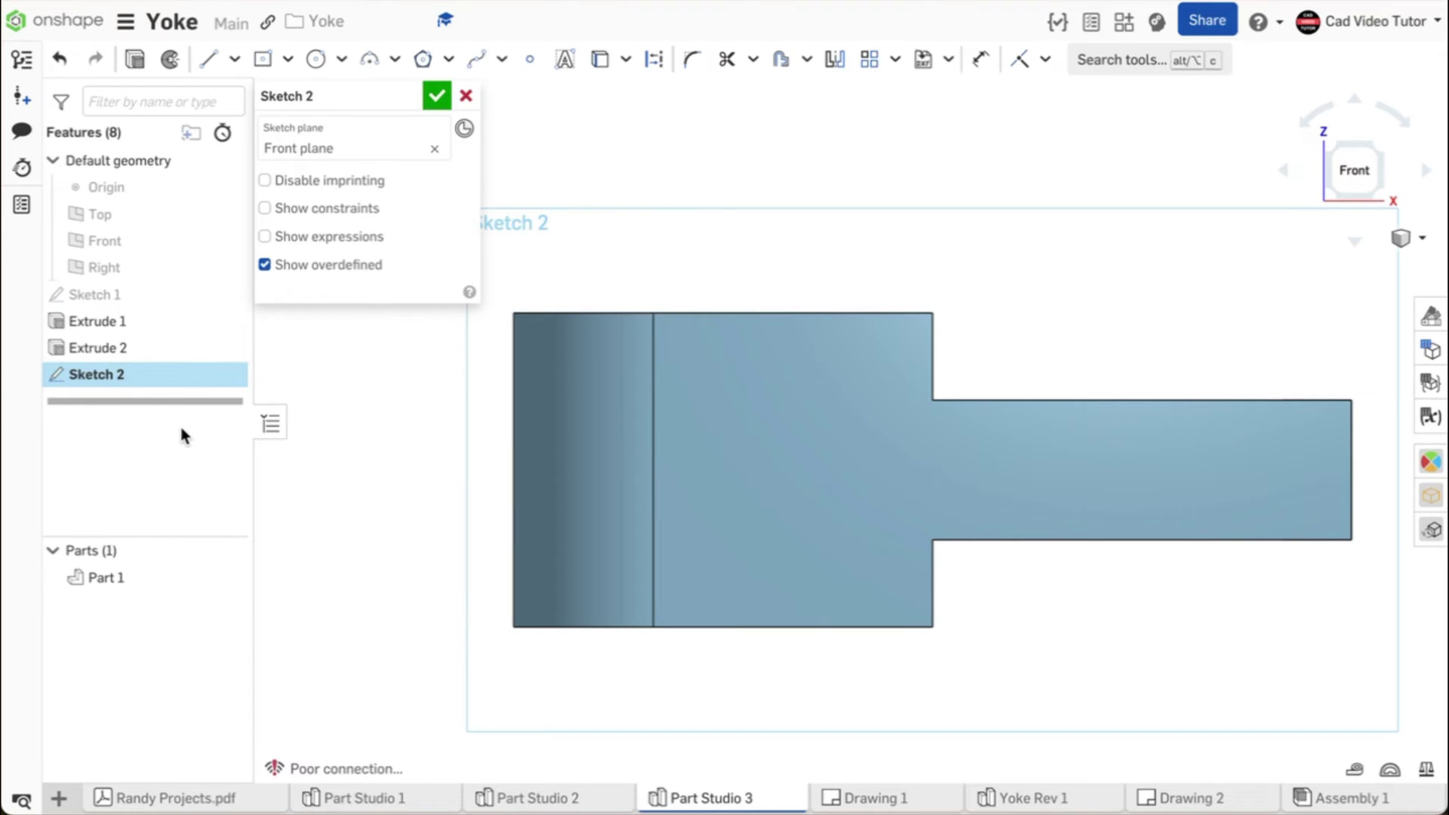
right_click(138, 582)
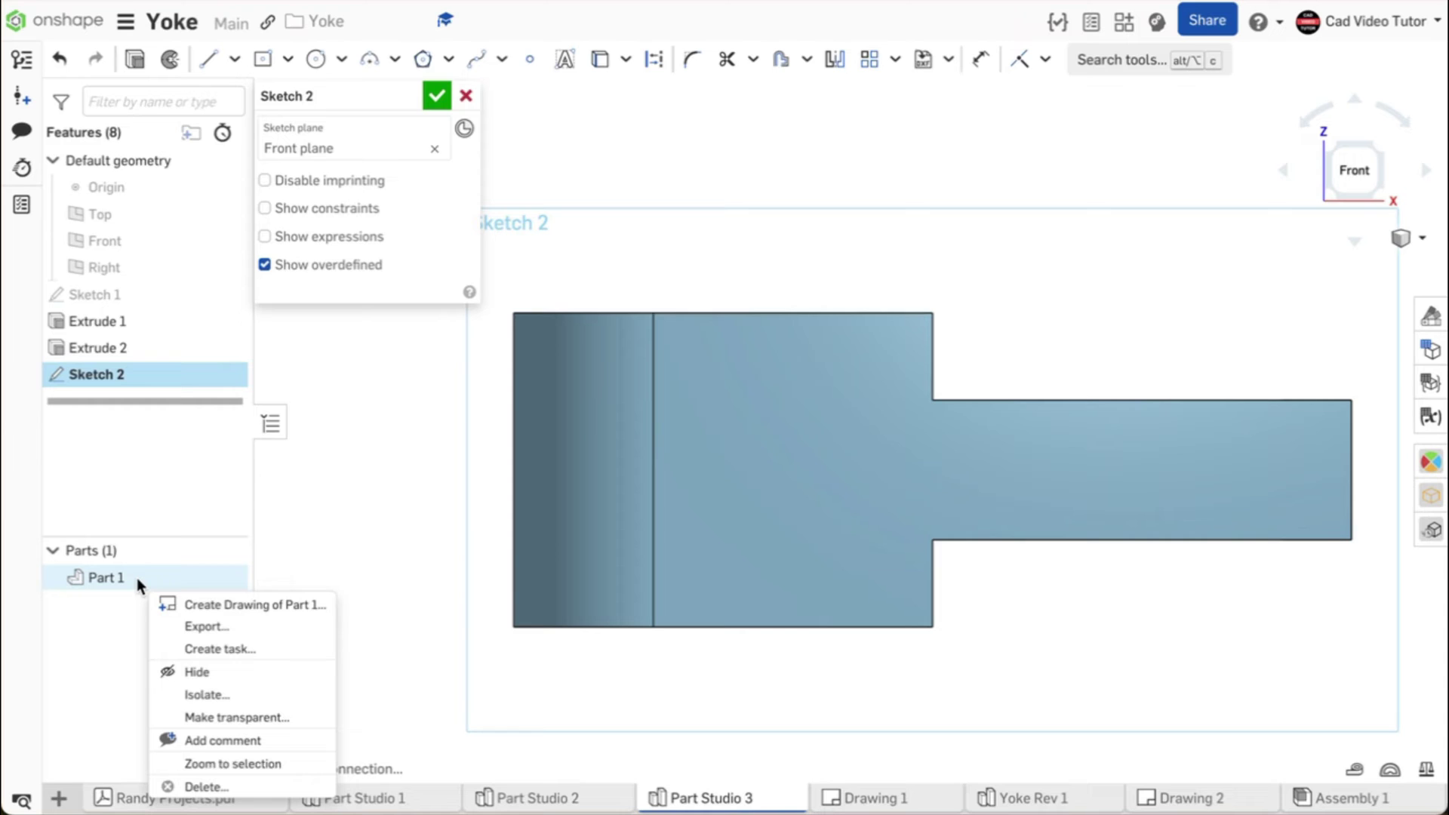
left_click(219, 718)
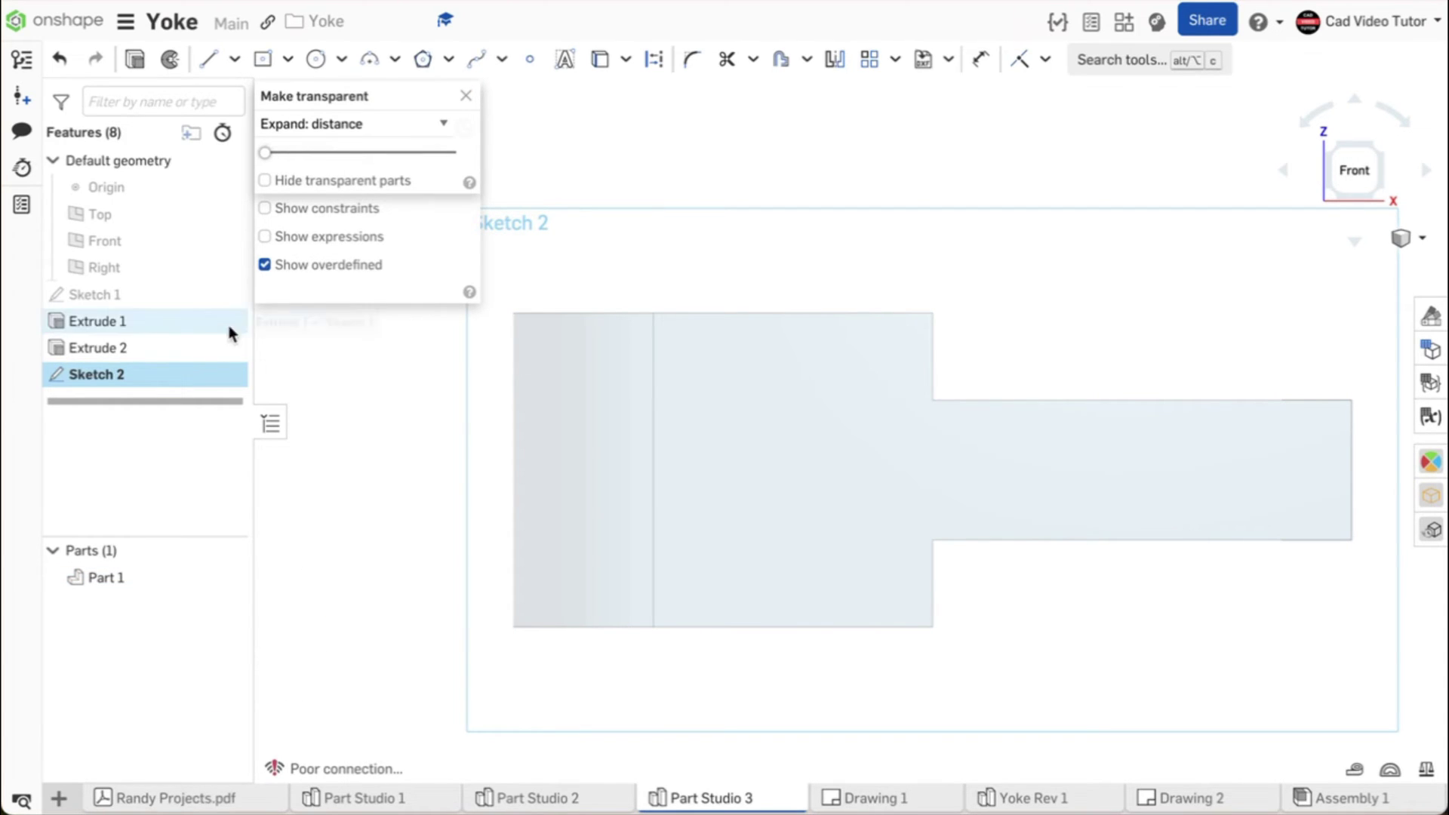
mouse_move(161, 292)
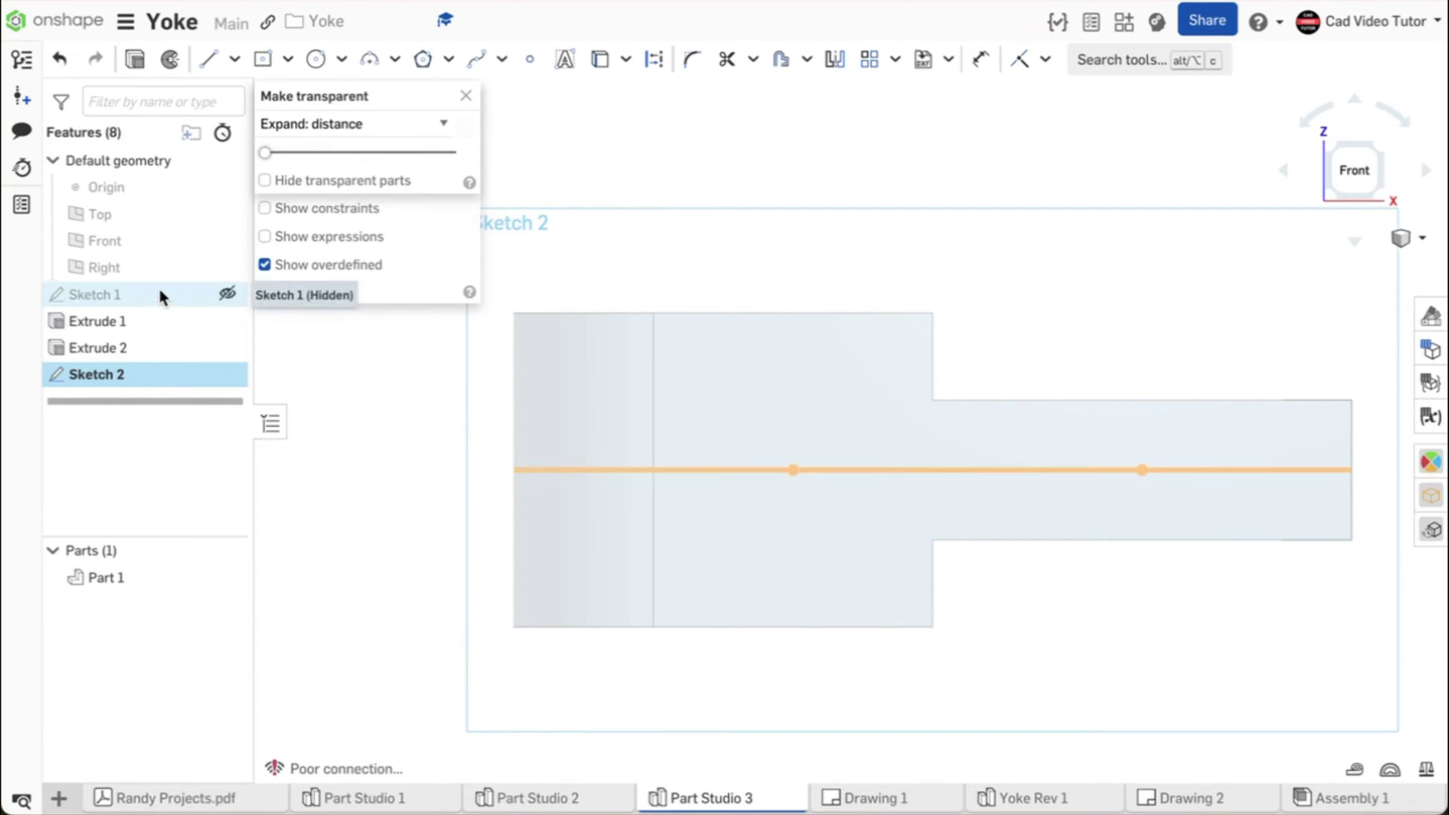
left_click(227, 294)
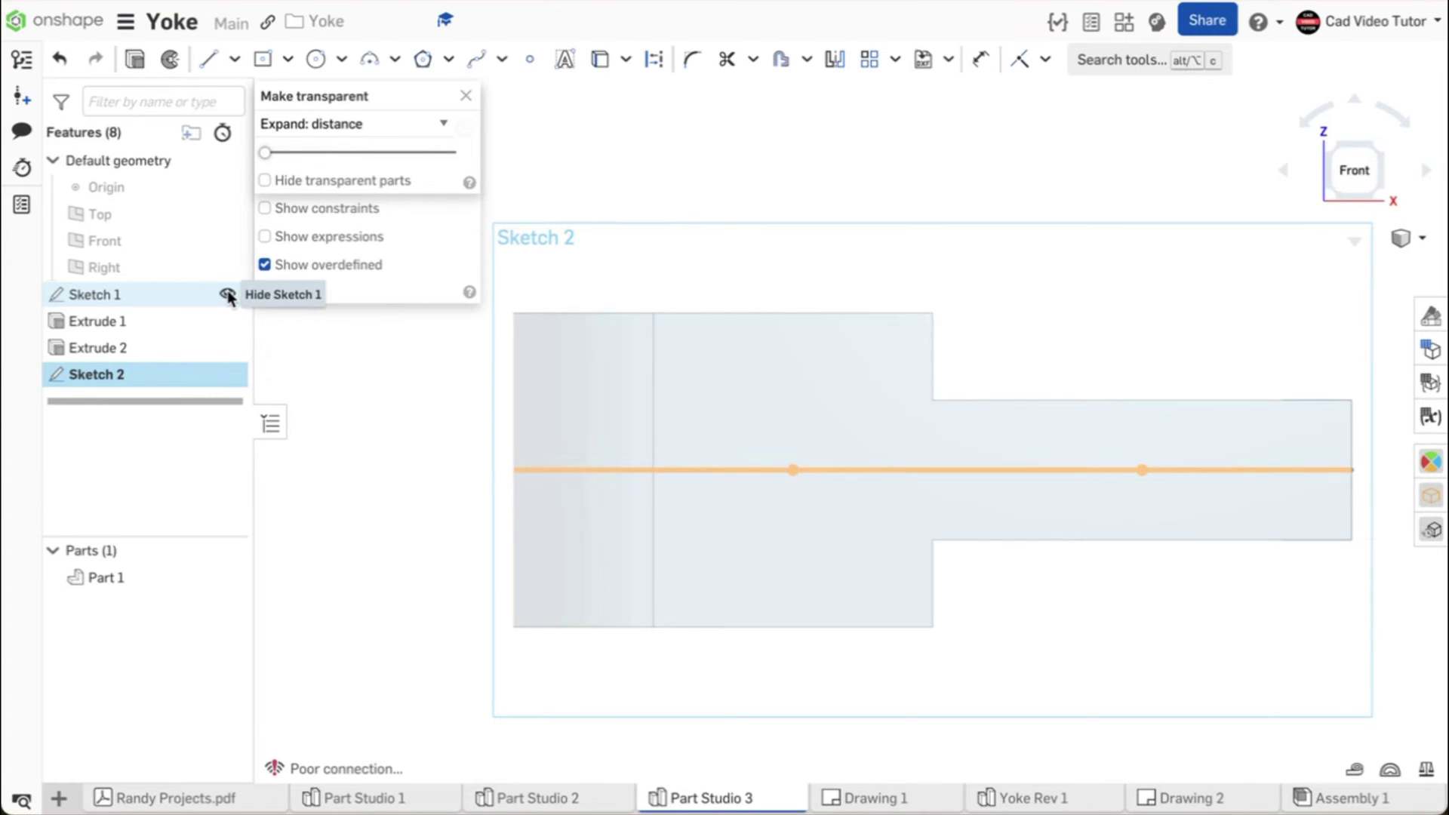
Draw a center point rectangle about 2.93 by 0.94 in, centered on Sketch 1's rounded-end arc center, and exit the transparent display
left_click(287, 61)
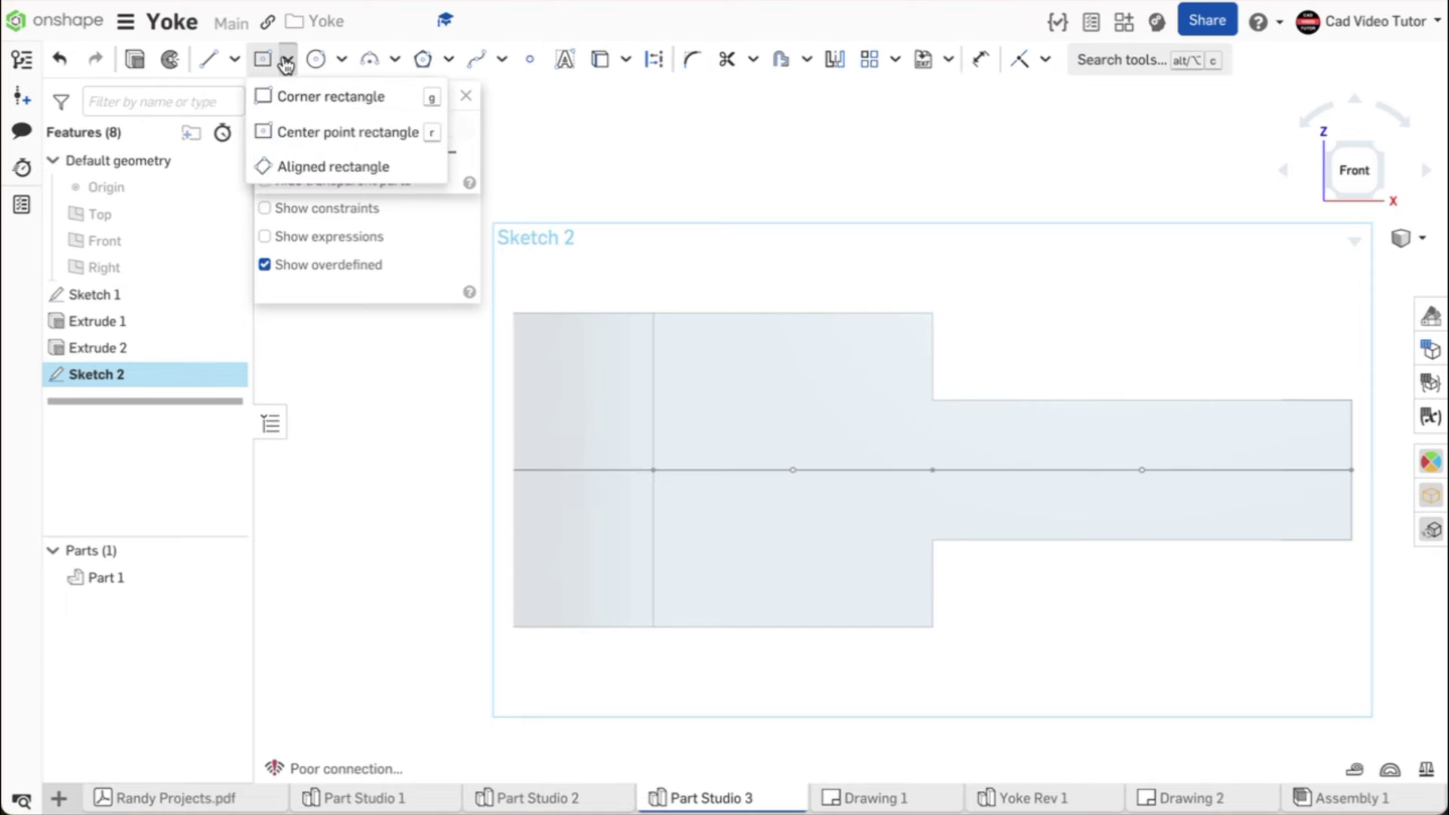
left_click(292, 132)
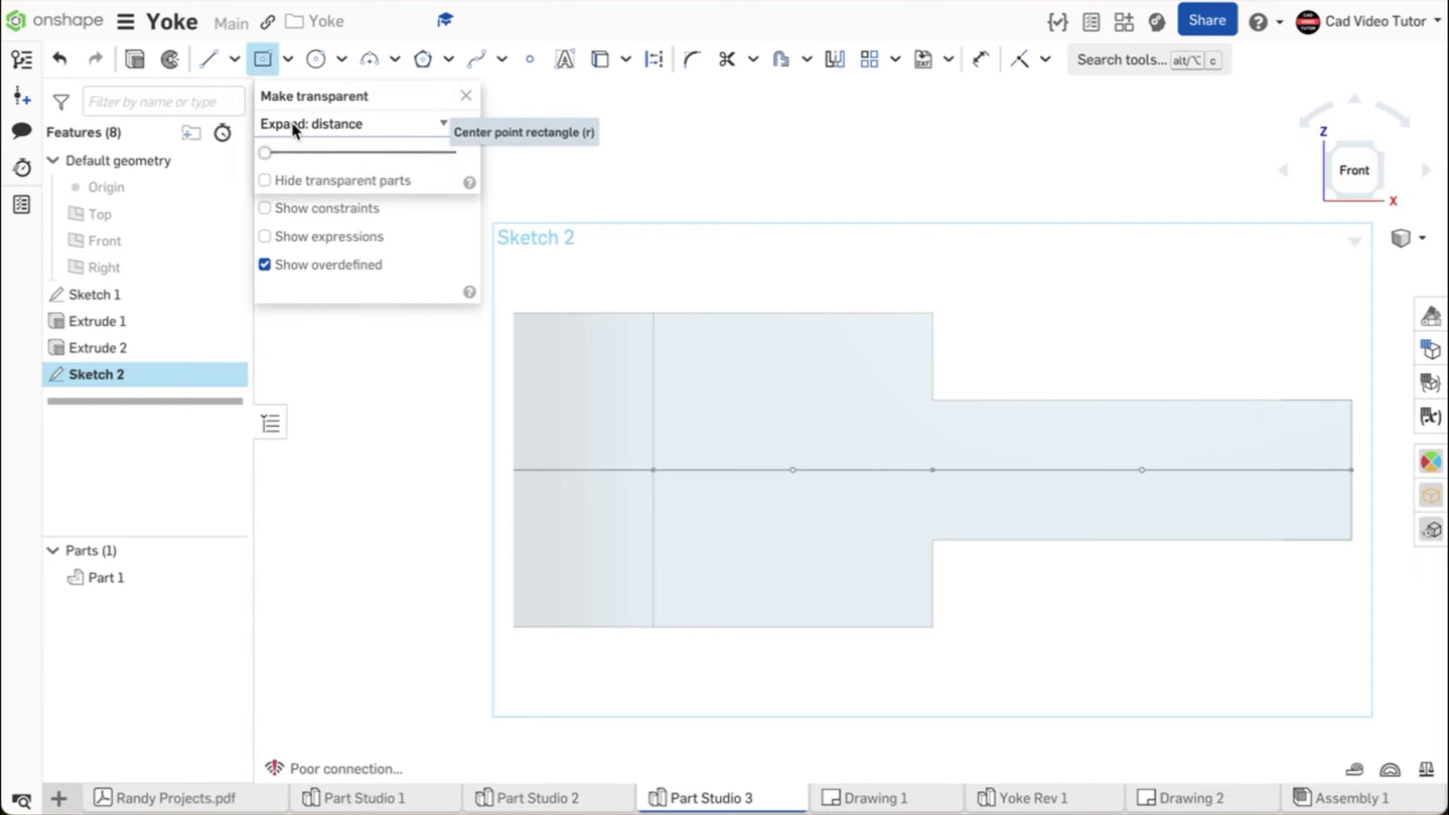
left_click(654, 469)
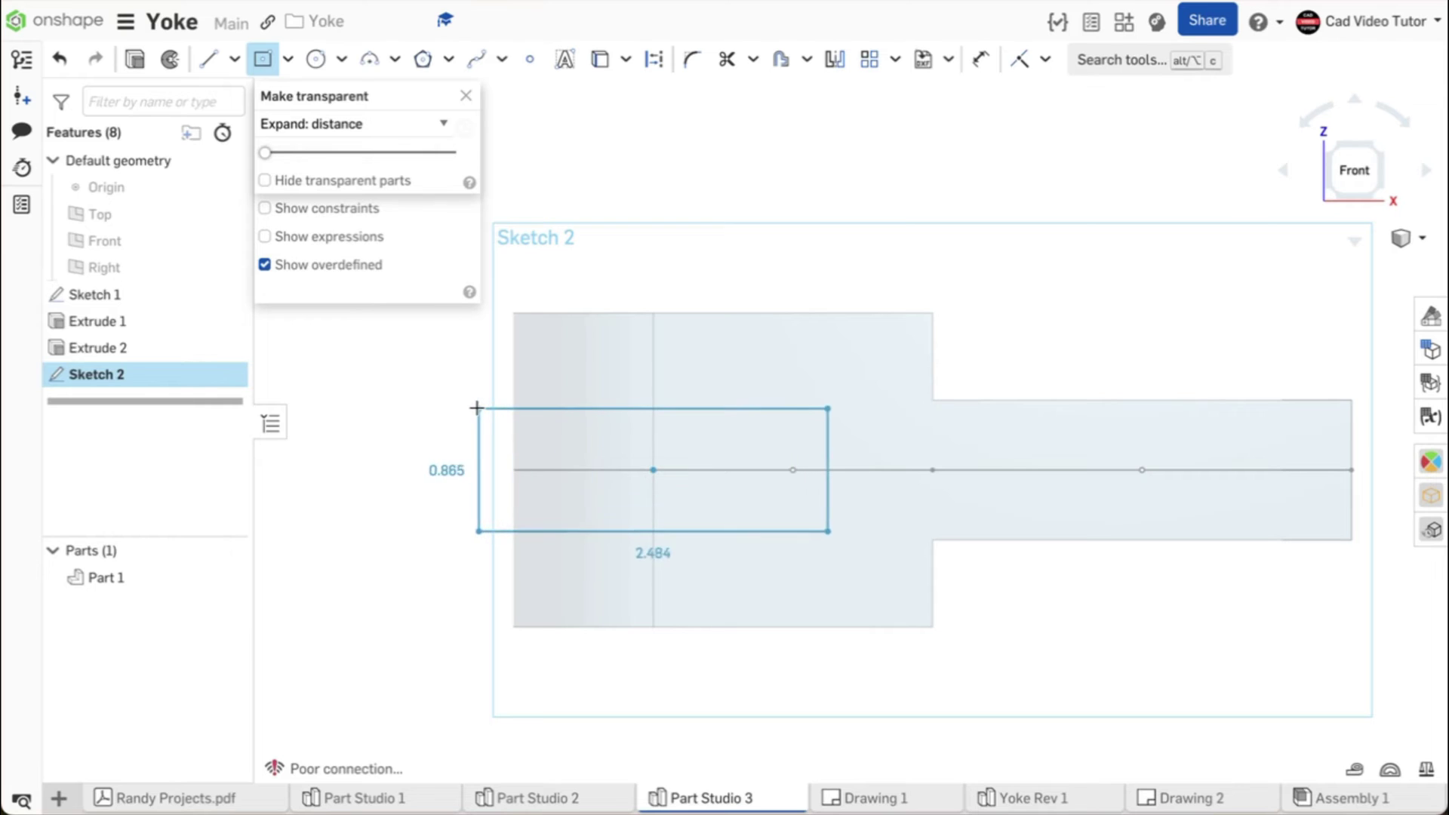
left_click(449, 404)
right_click(698, 237)
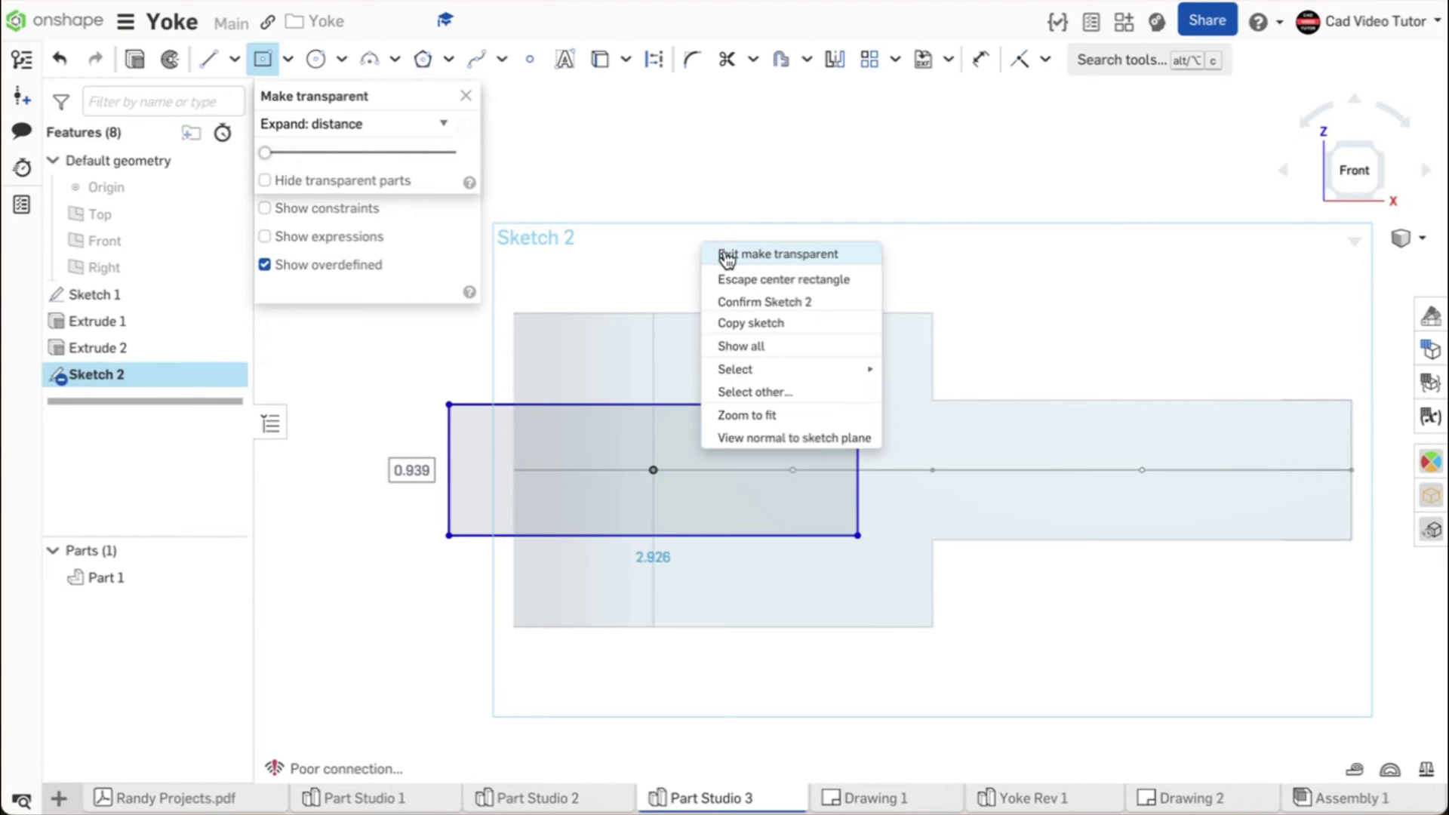
left_click(726, 256)
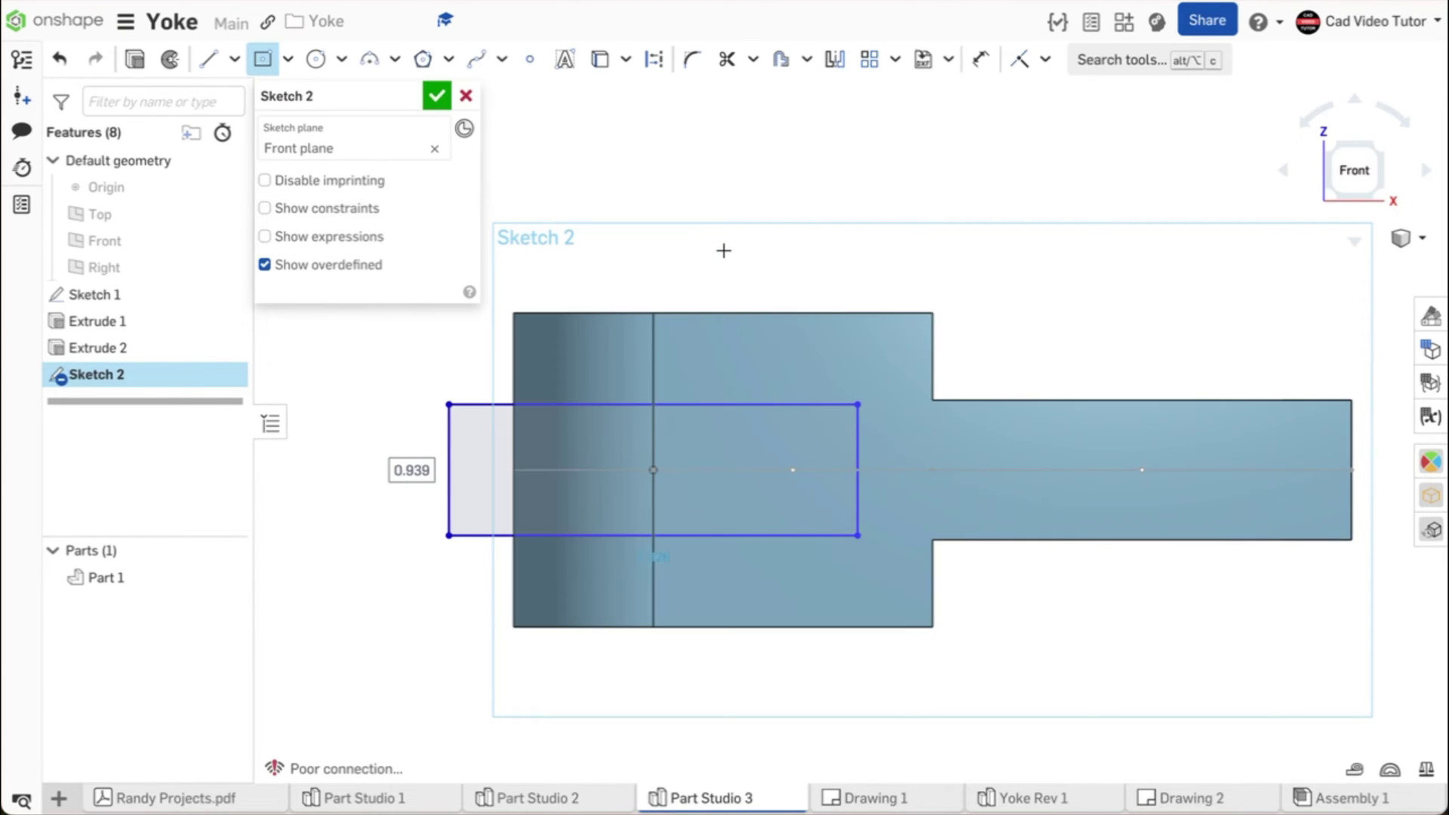
Dimension the rectangle's height at 1 in
left_click(983, 72)
left_click(400, 453)
type("1")
key("Return")
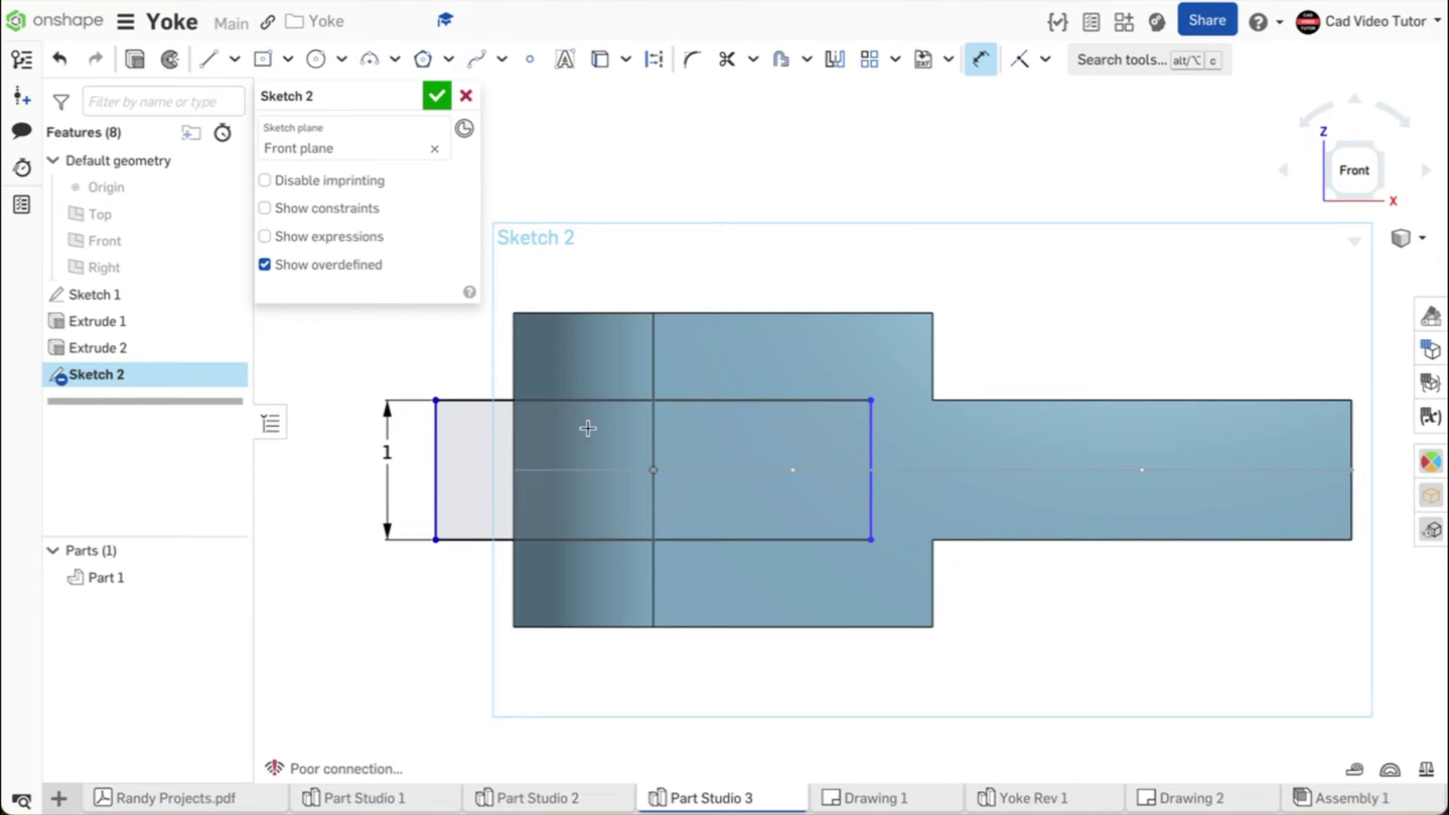
Dimension the rectangle's right edge 0.75 in from the thick block's right edge and finish the sketch, returning to the isometric view
left_click(870, 433)
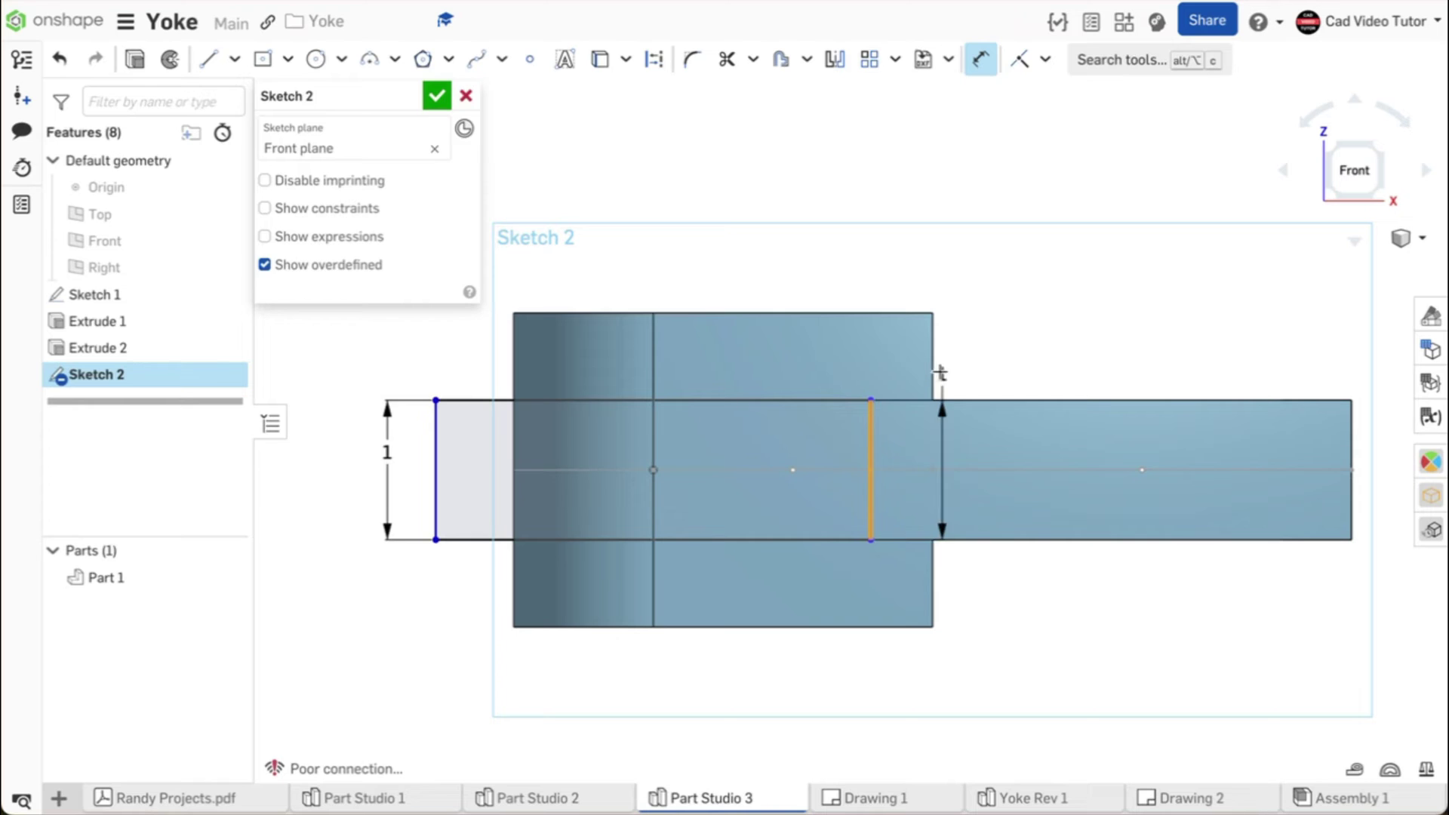
left_click(934, 314)
left_click(925, 266)
type(".75")
key("Return")
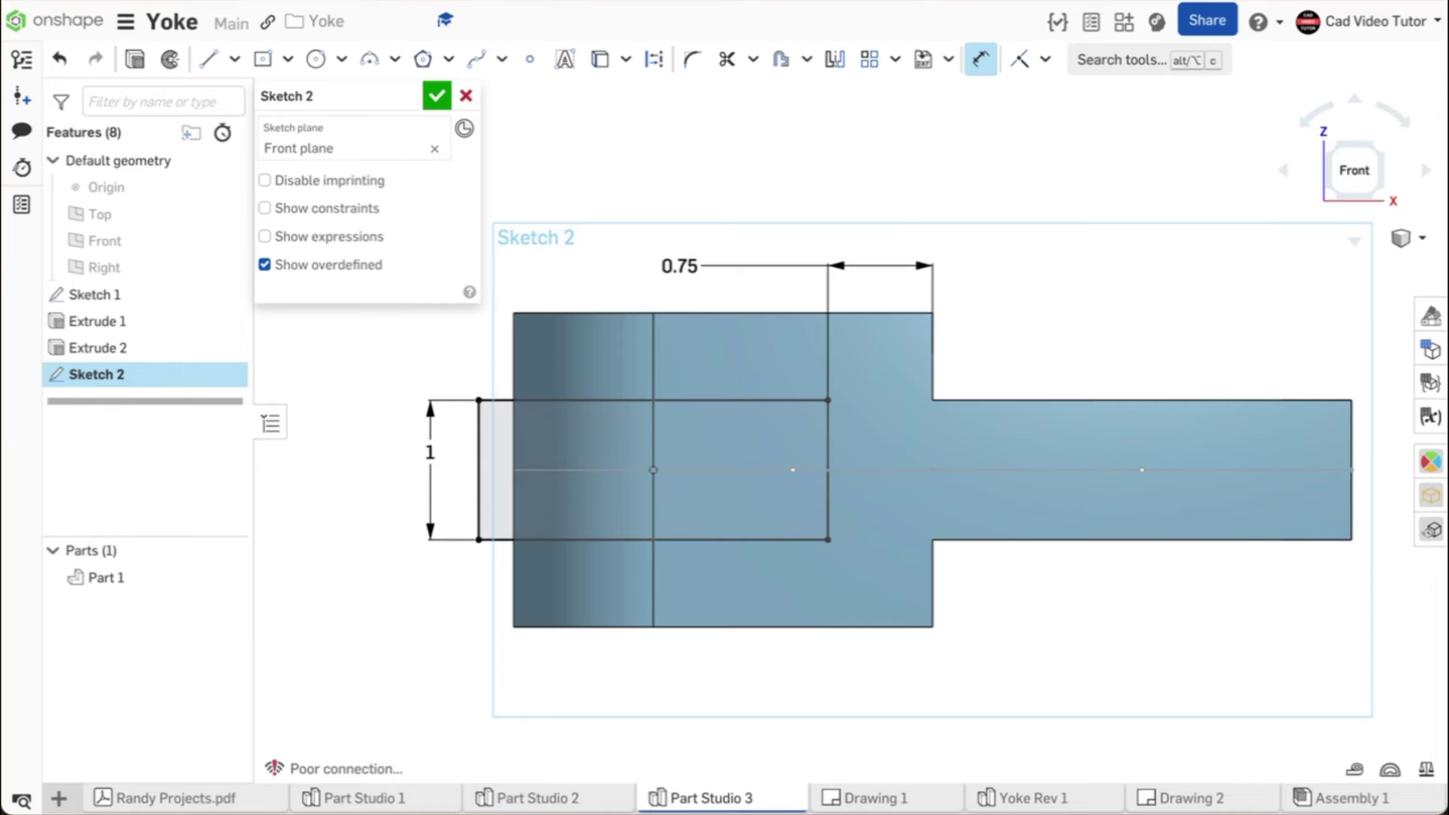
left_click(438, 96)
right_click(387, 178)
left_click(416, 263)
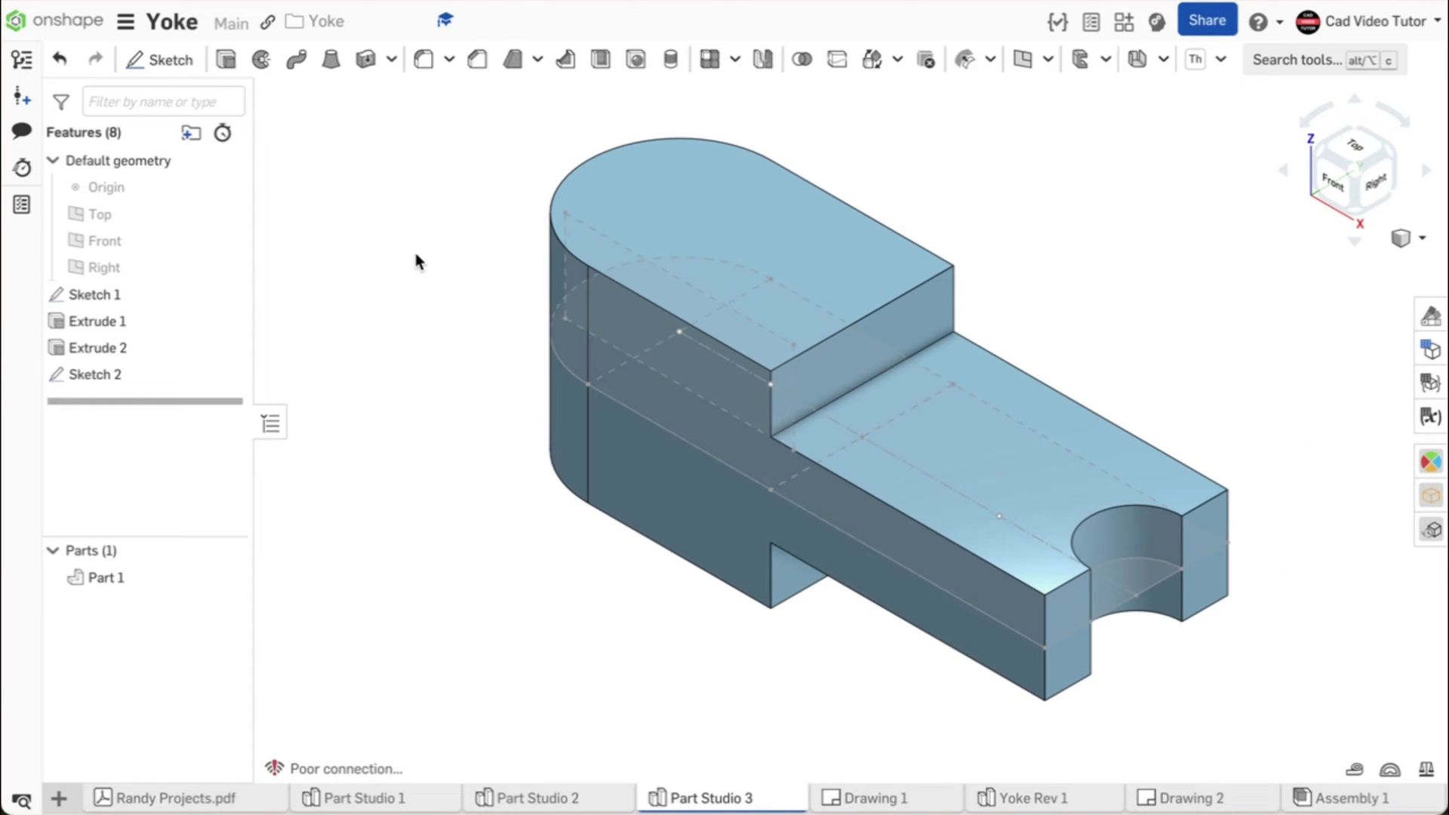
Cut the Sketch 2 rectangle out of Part 1 with a symmetric Through all extrude in Remove mode
left_click(225, 60)
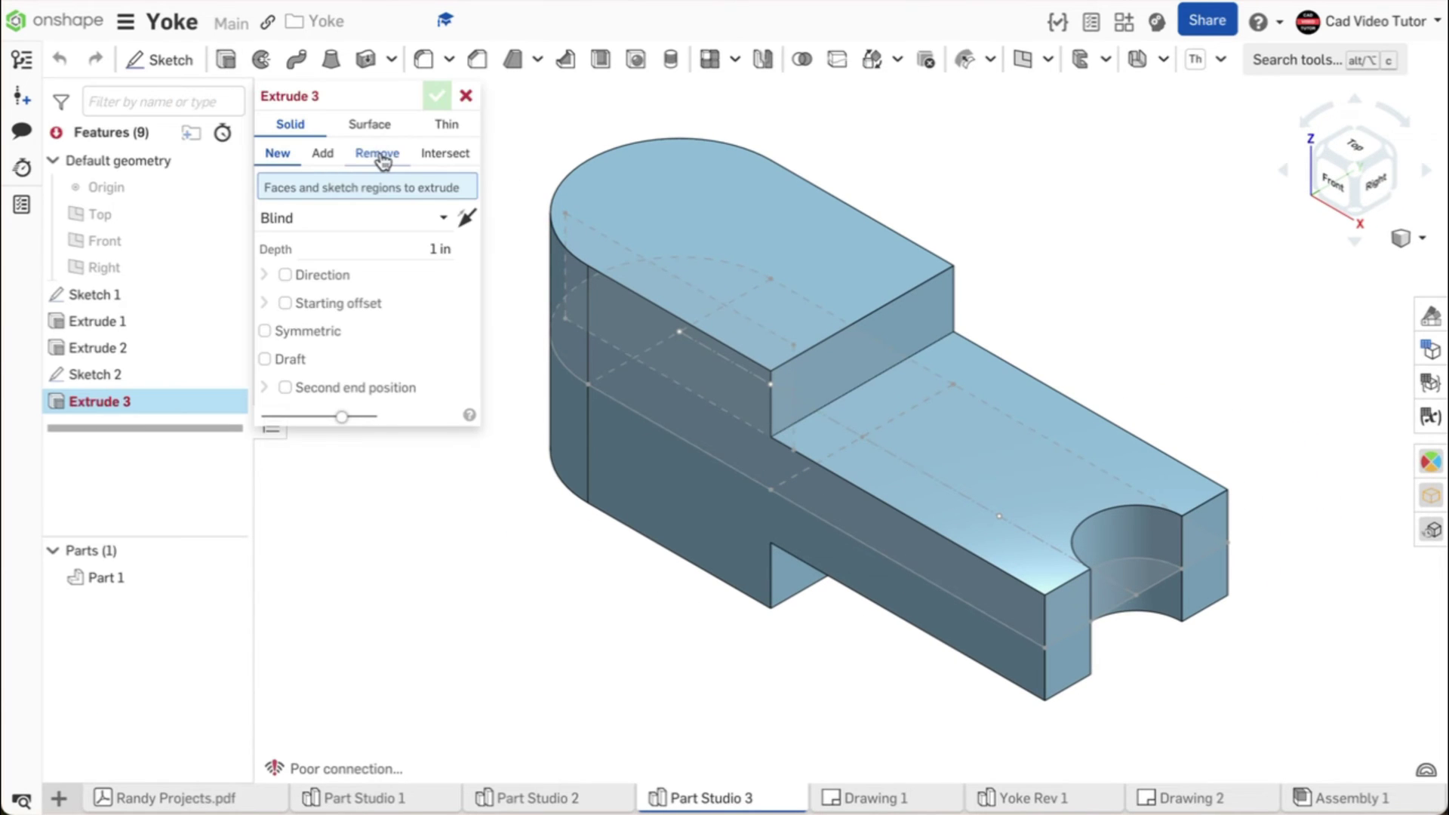
left_click(377, 153)
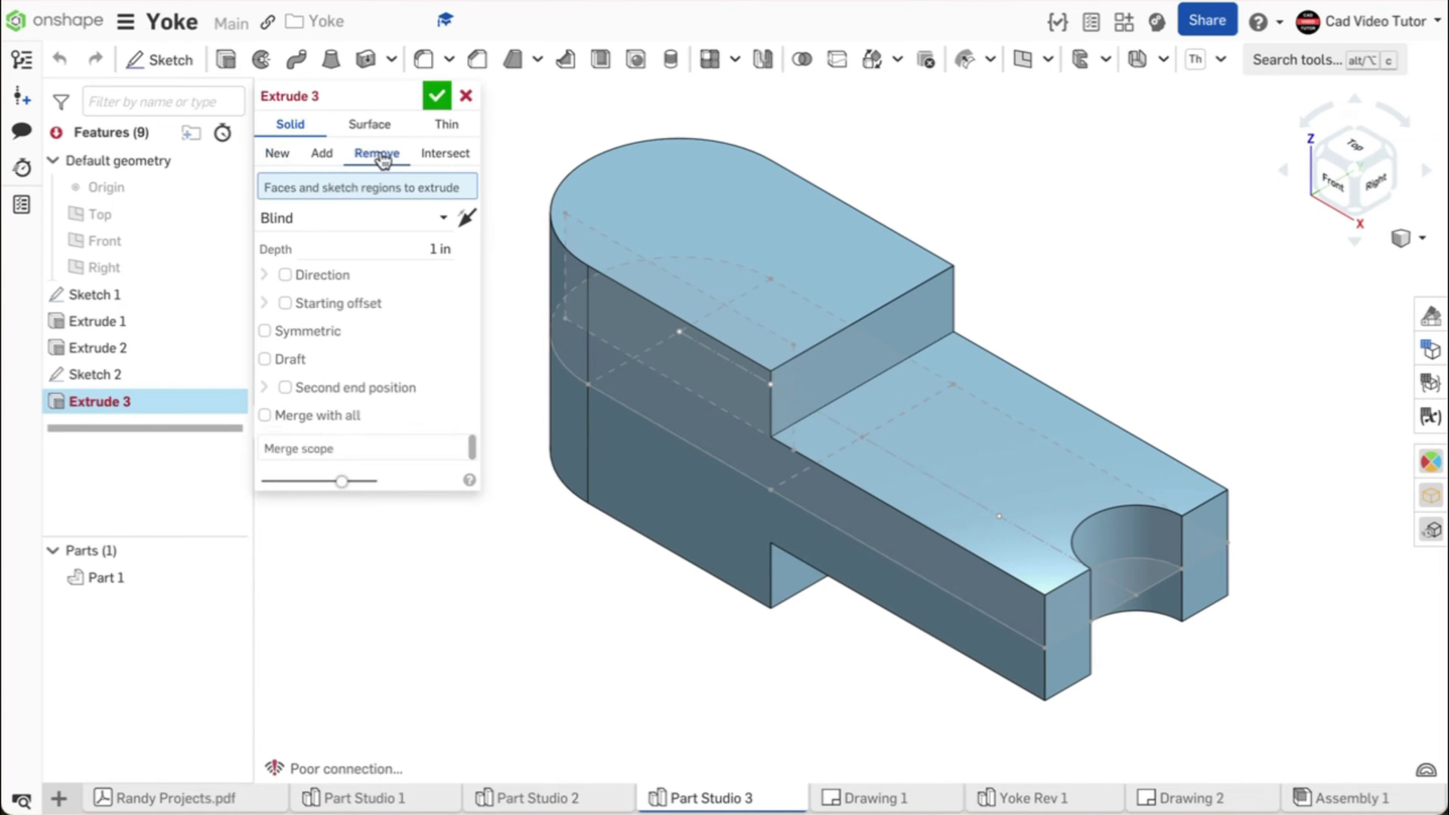
left_click(121, 373)
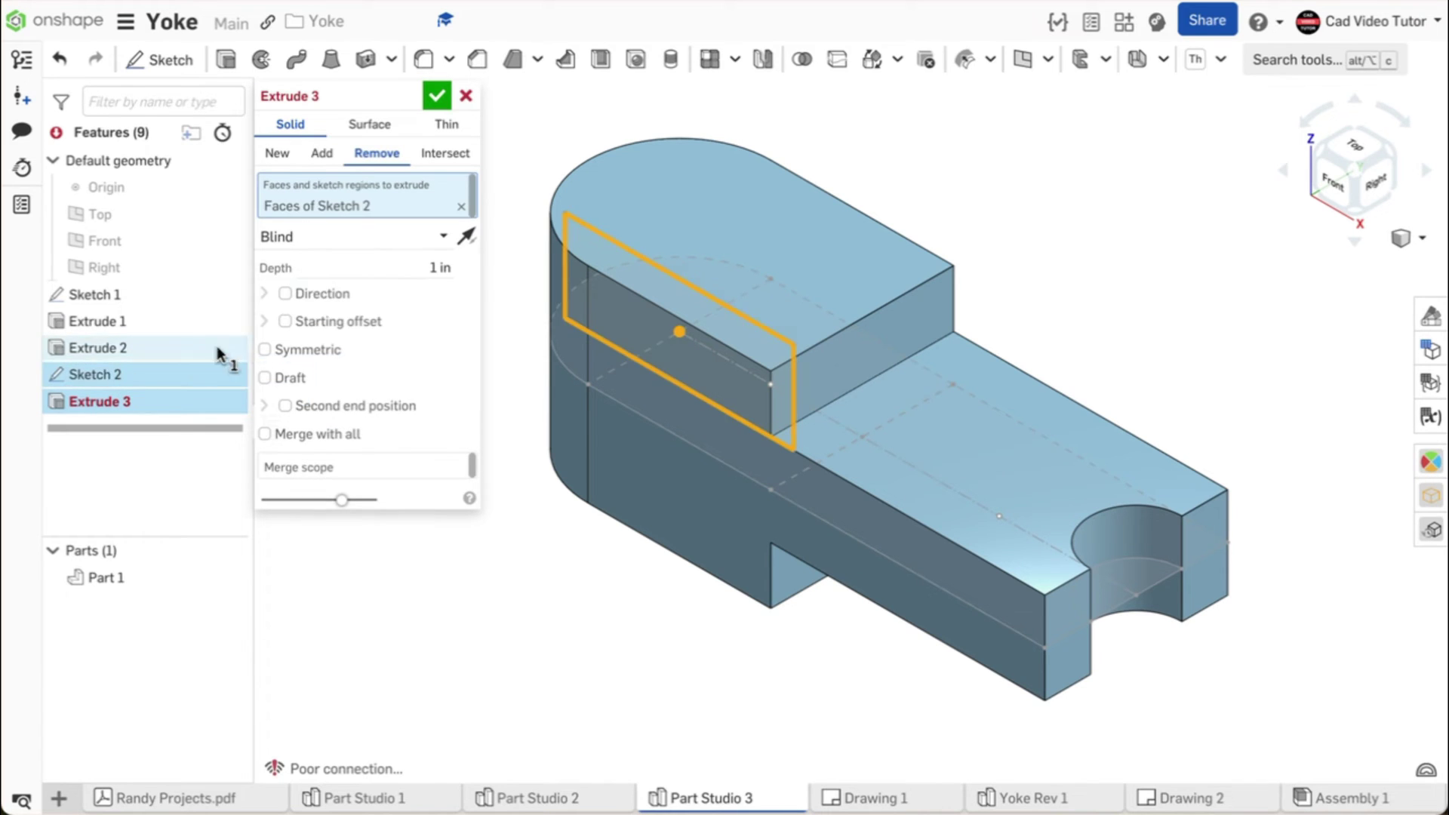
left_click(436, 237)
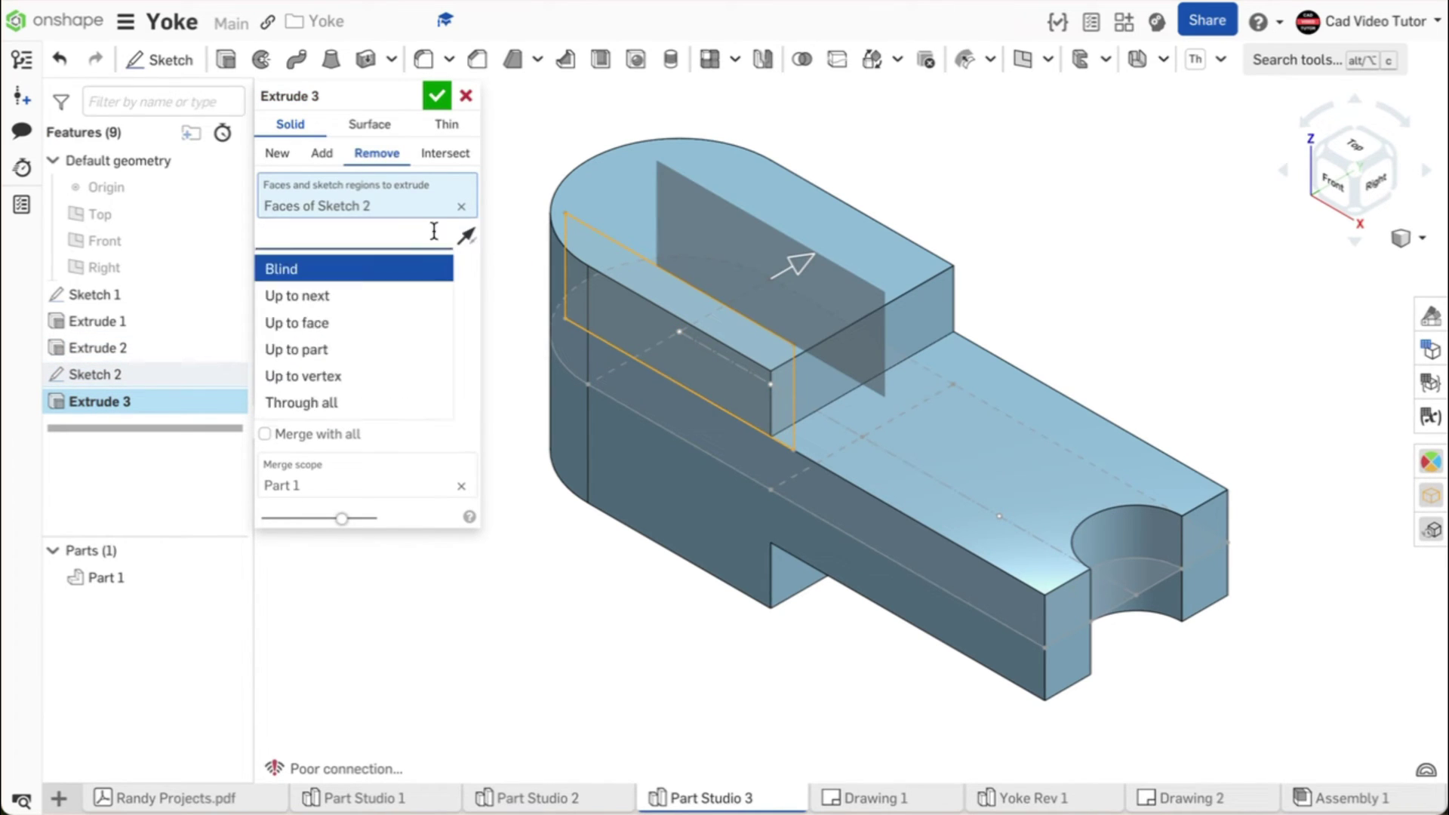
left_click(333, 400)
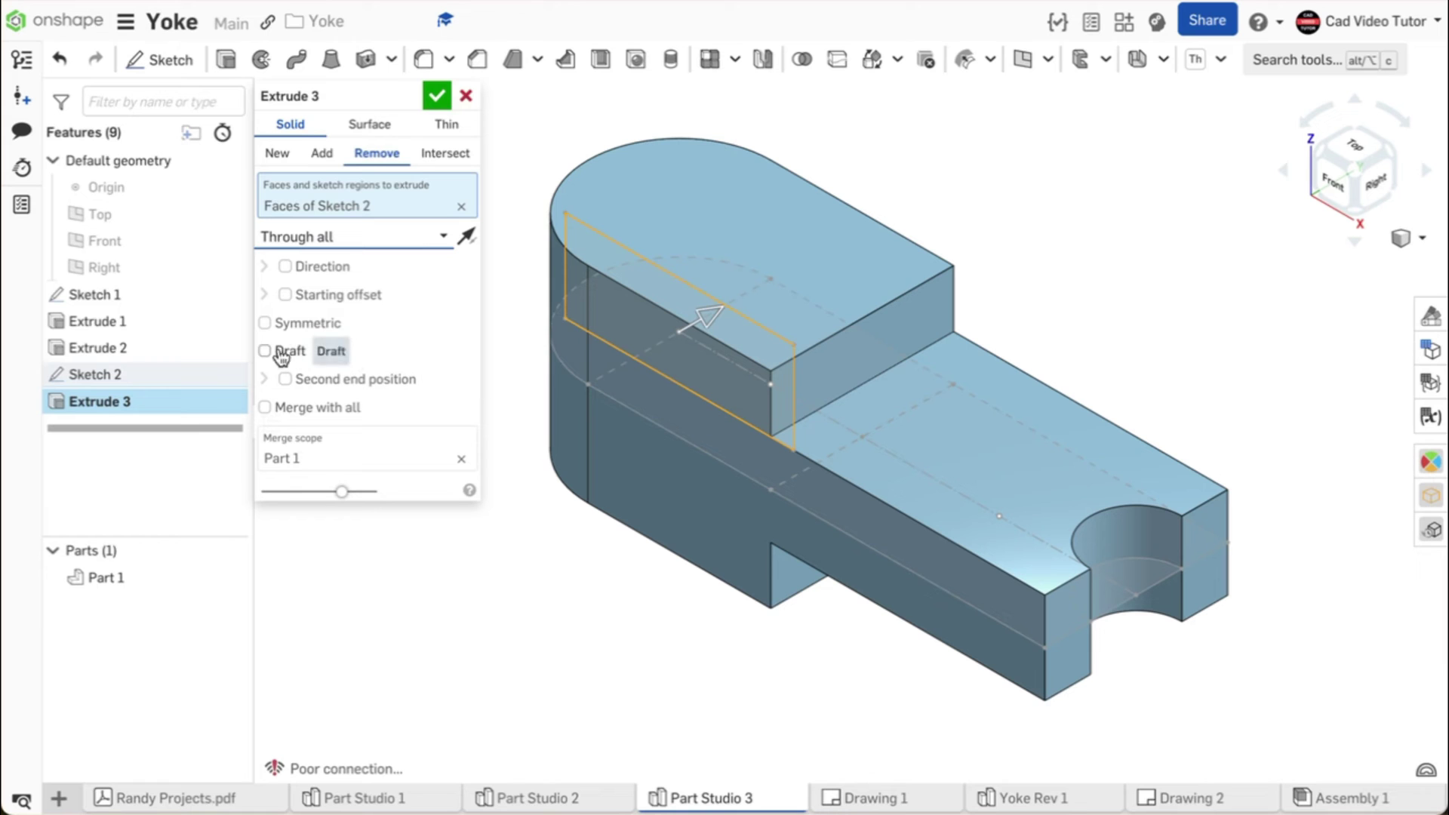
left_click(264, 323)
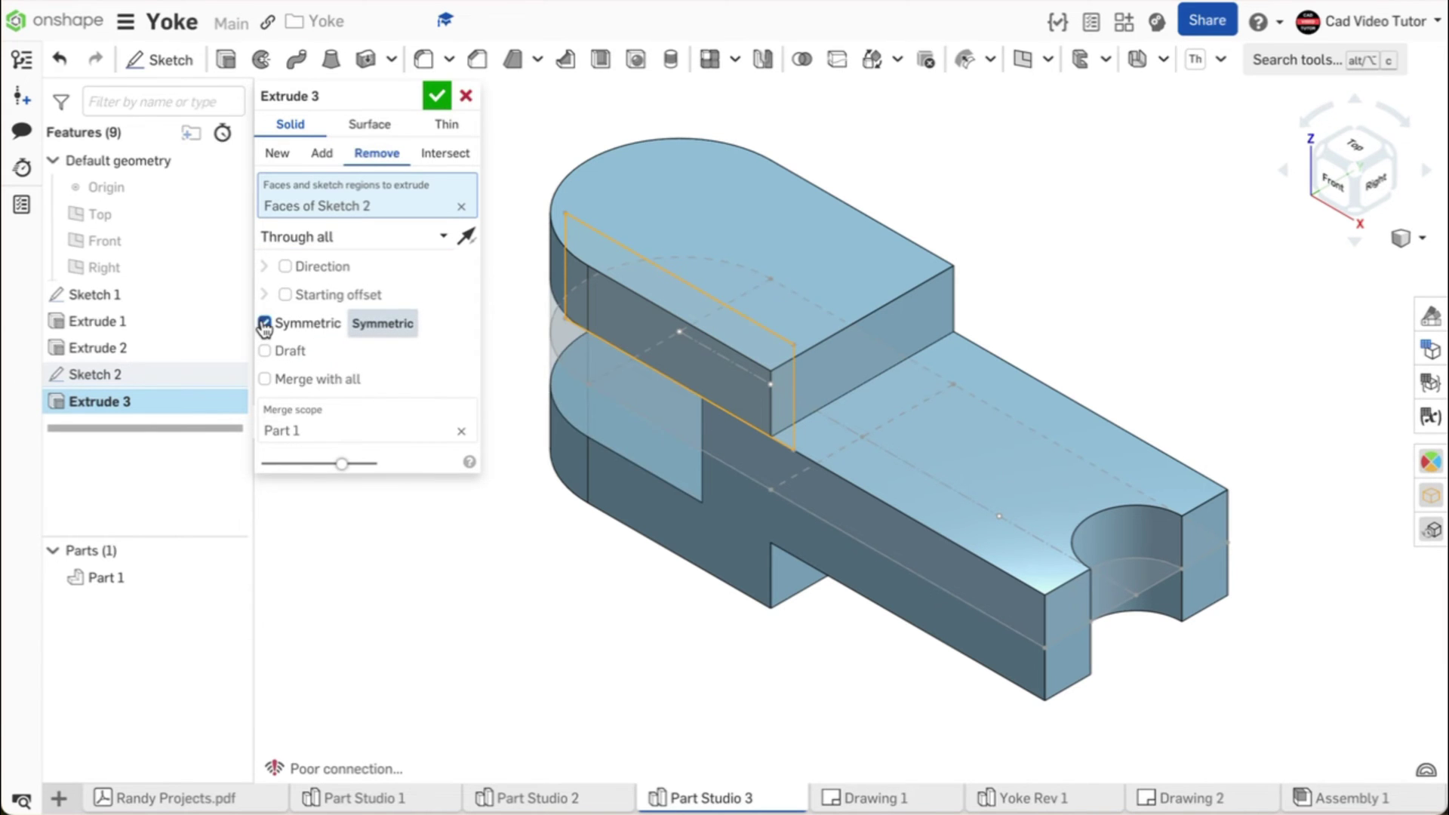
right_click_drag(808, 631, 649, 559)
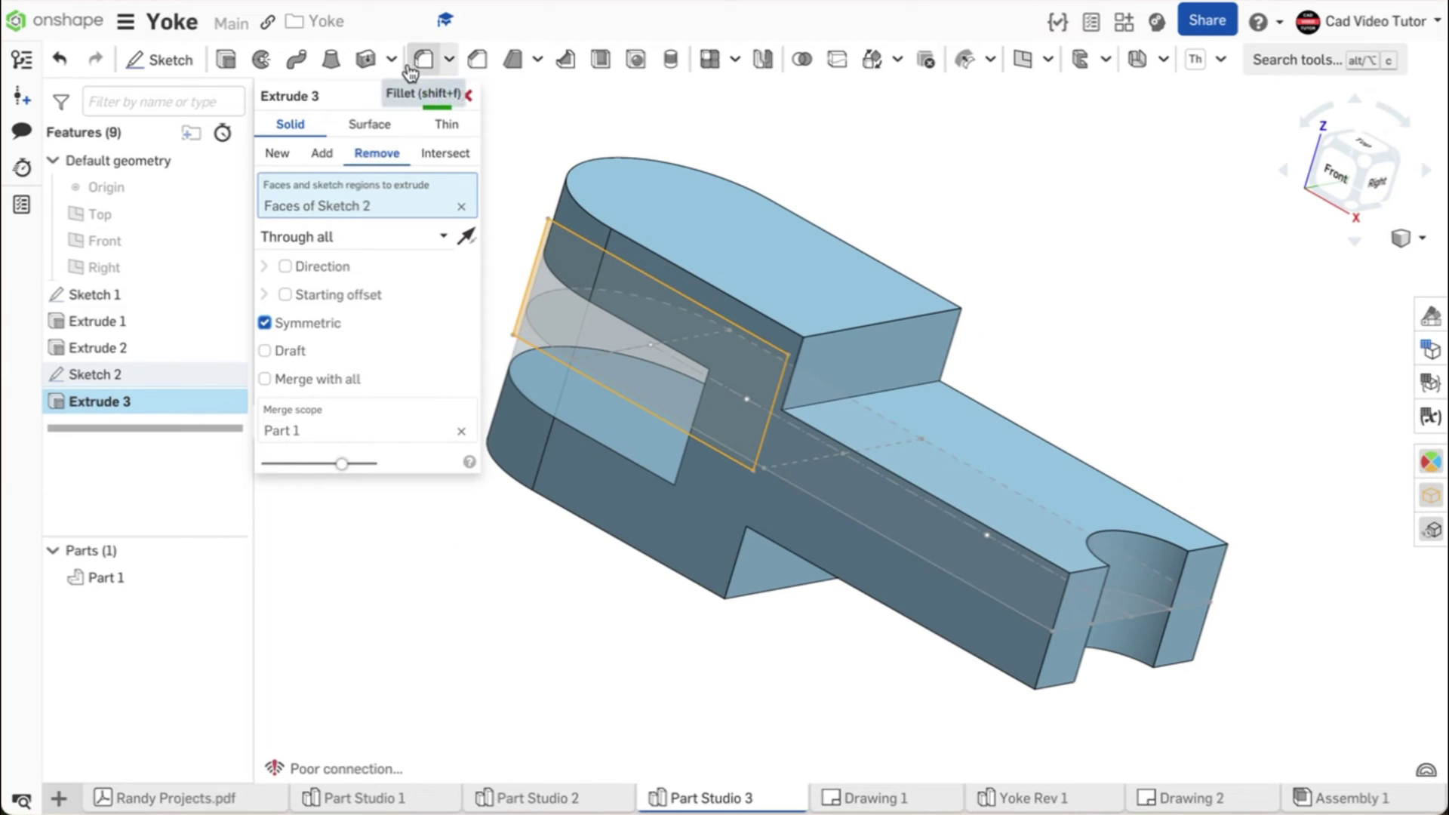
left_click(436, 95)
right_click(354, 185)
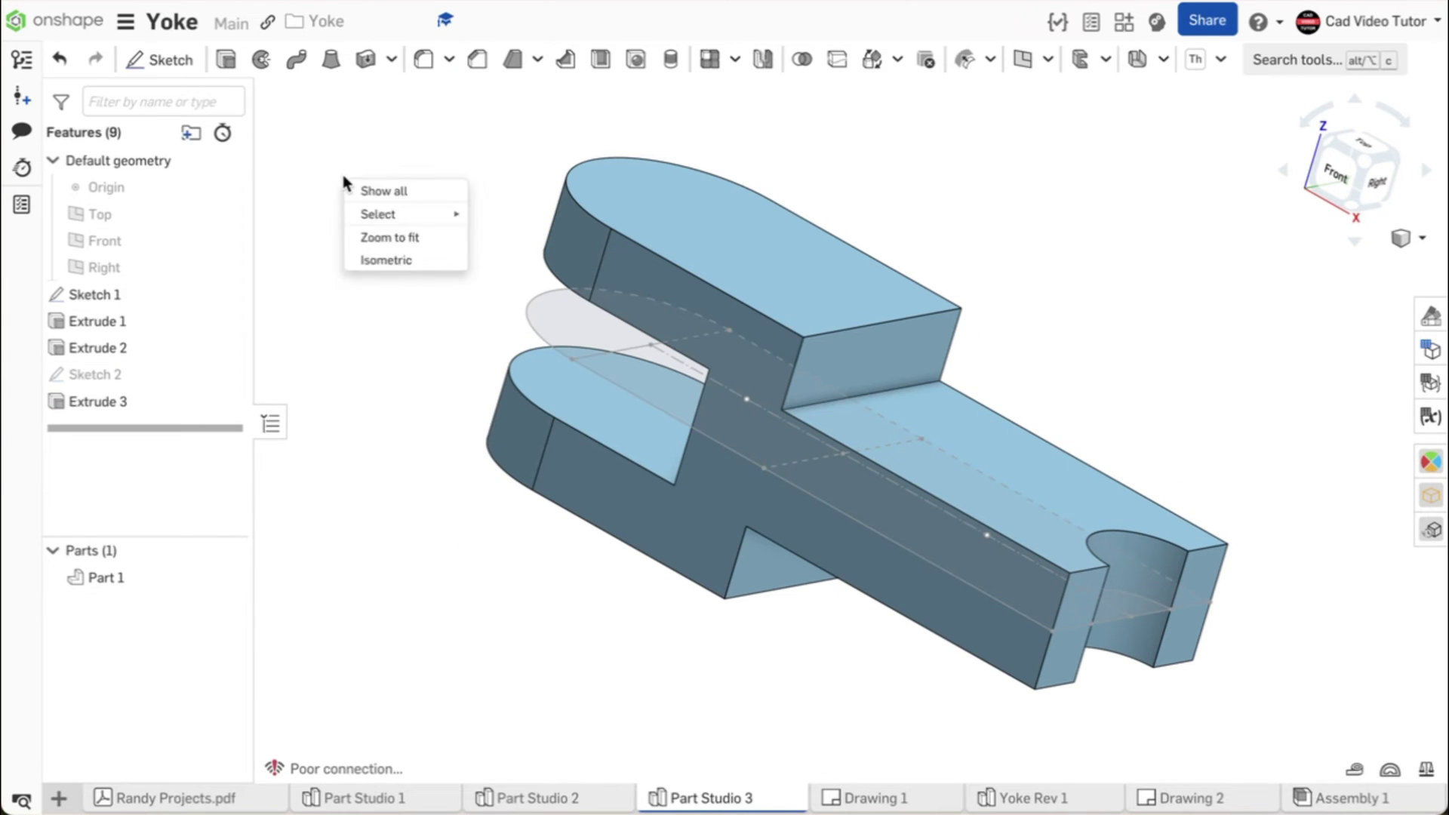
left_click(373, 256)
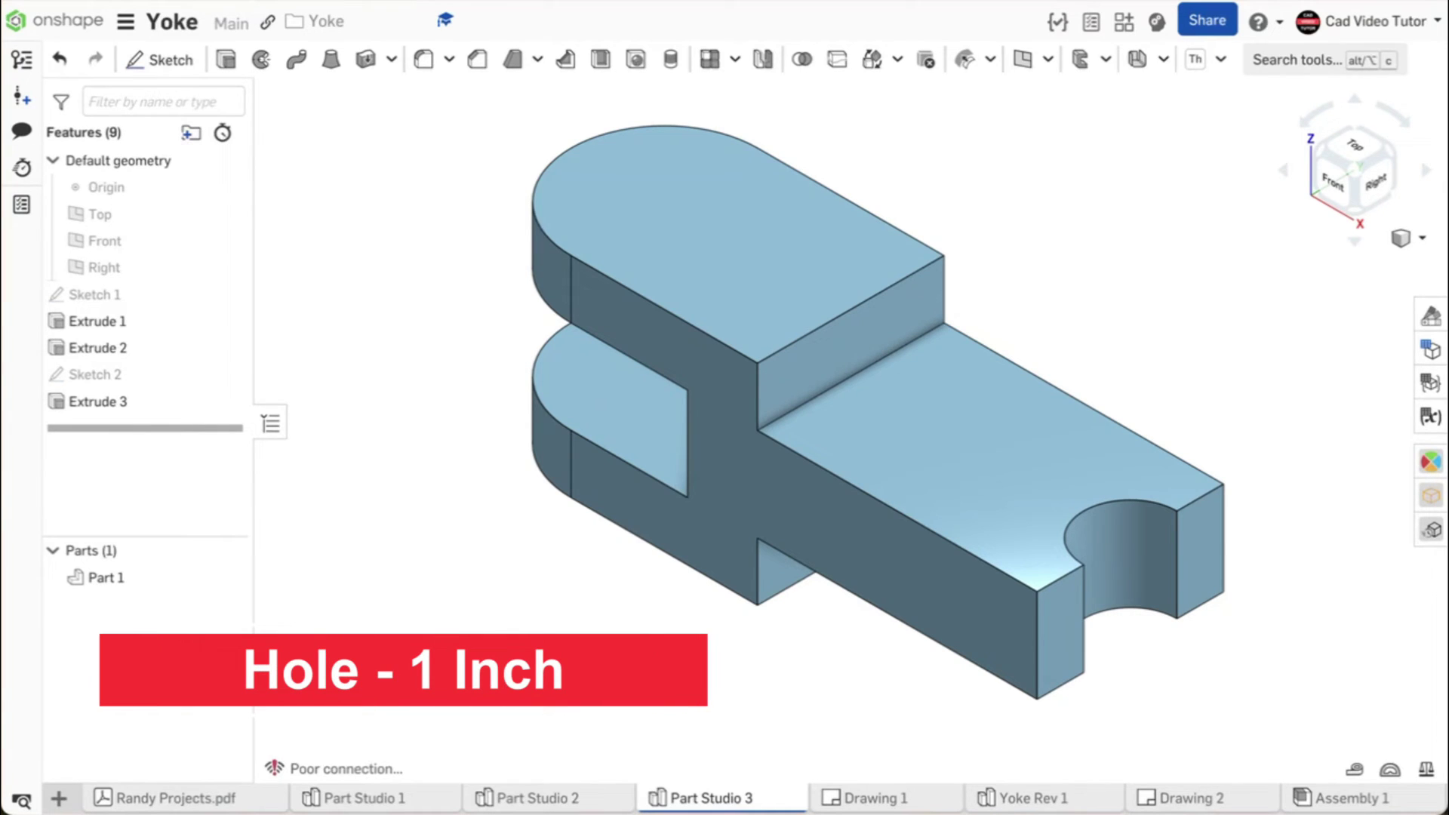
Start an inch Simple hole with hole type Drilled and drill size 1 (1.0), going through all
left_click(636, 65)
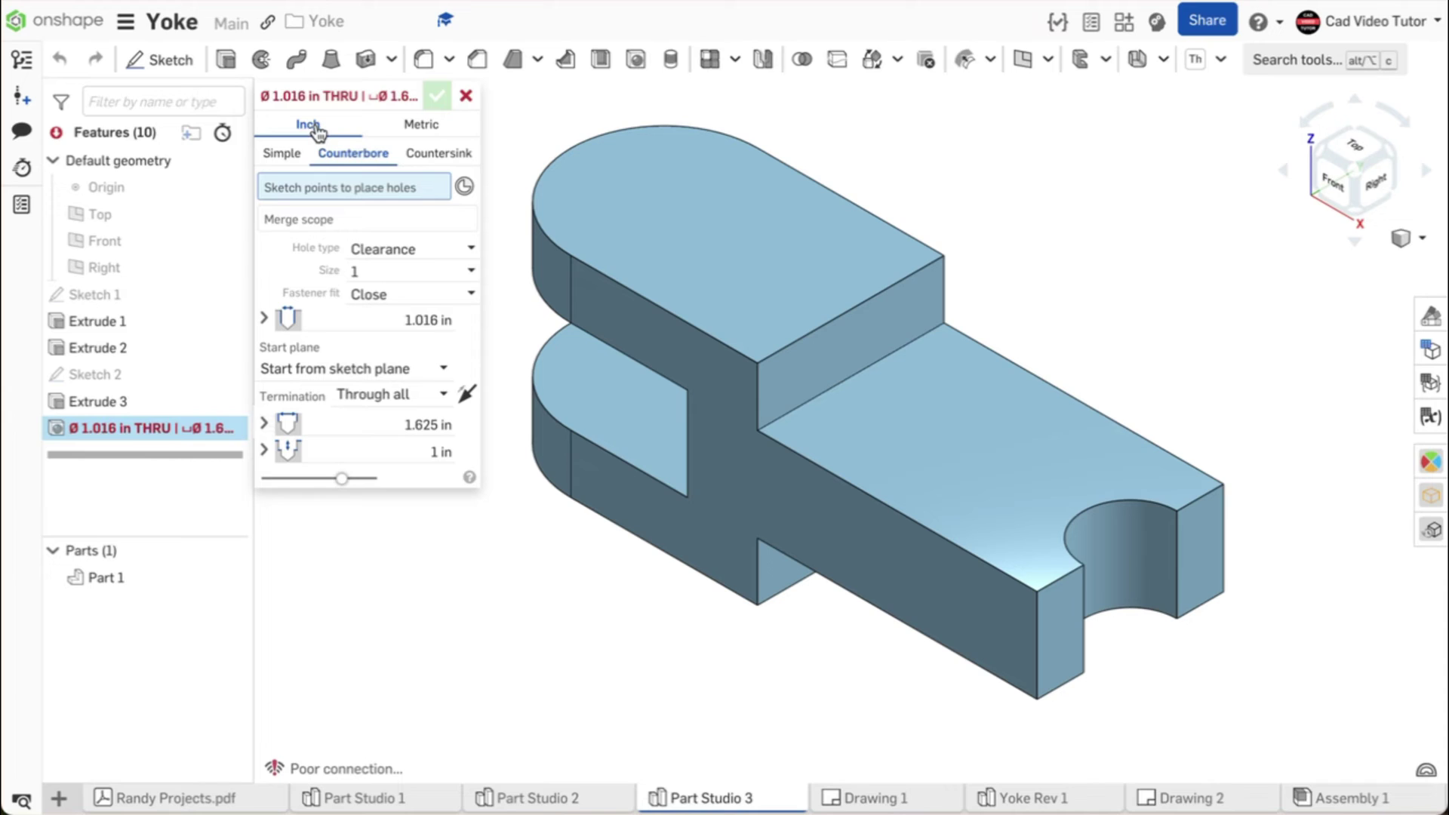
left_click(290, 157)
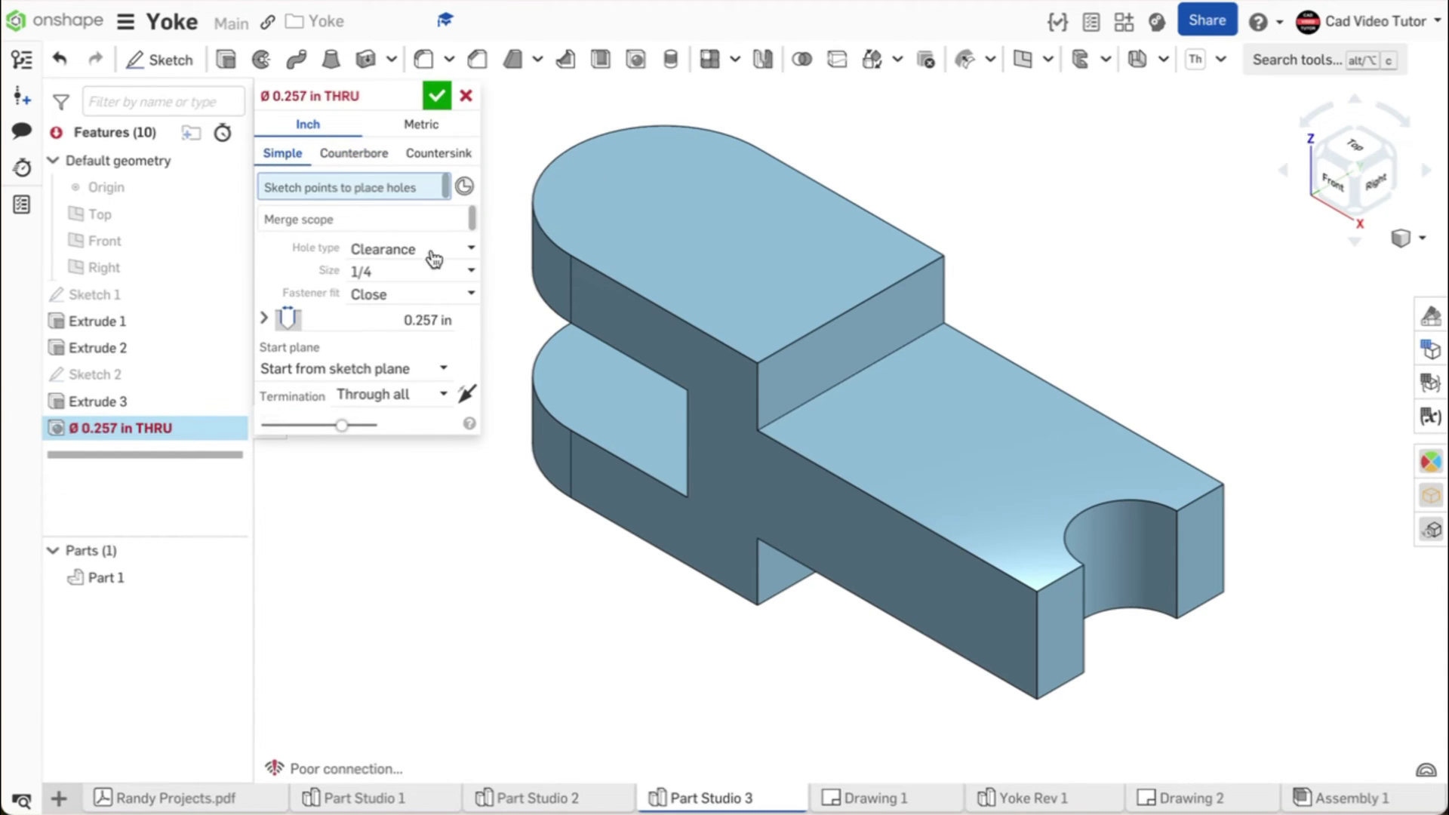
left_click(468, 249)
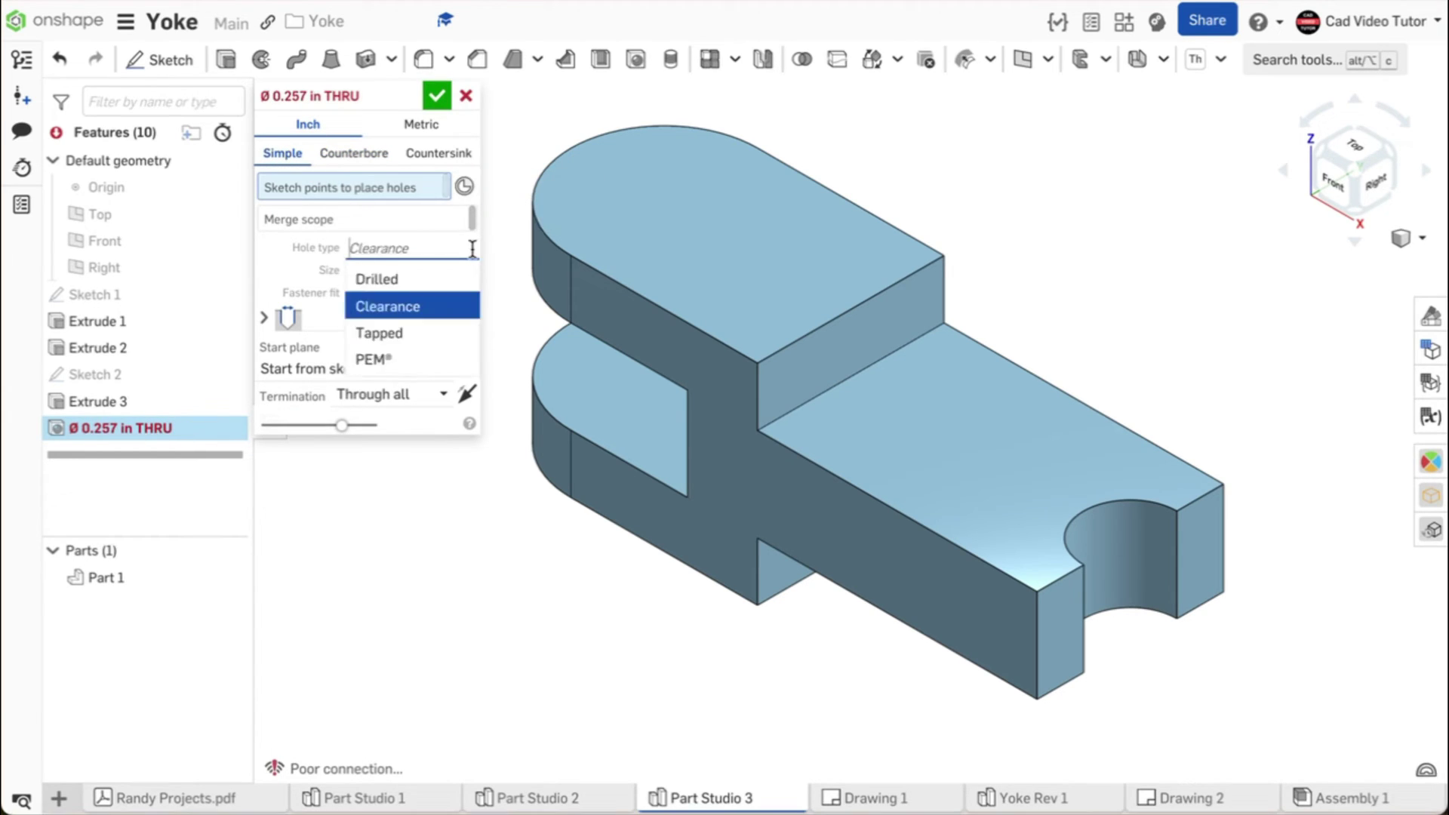
left_click(446, 279)
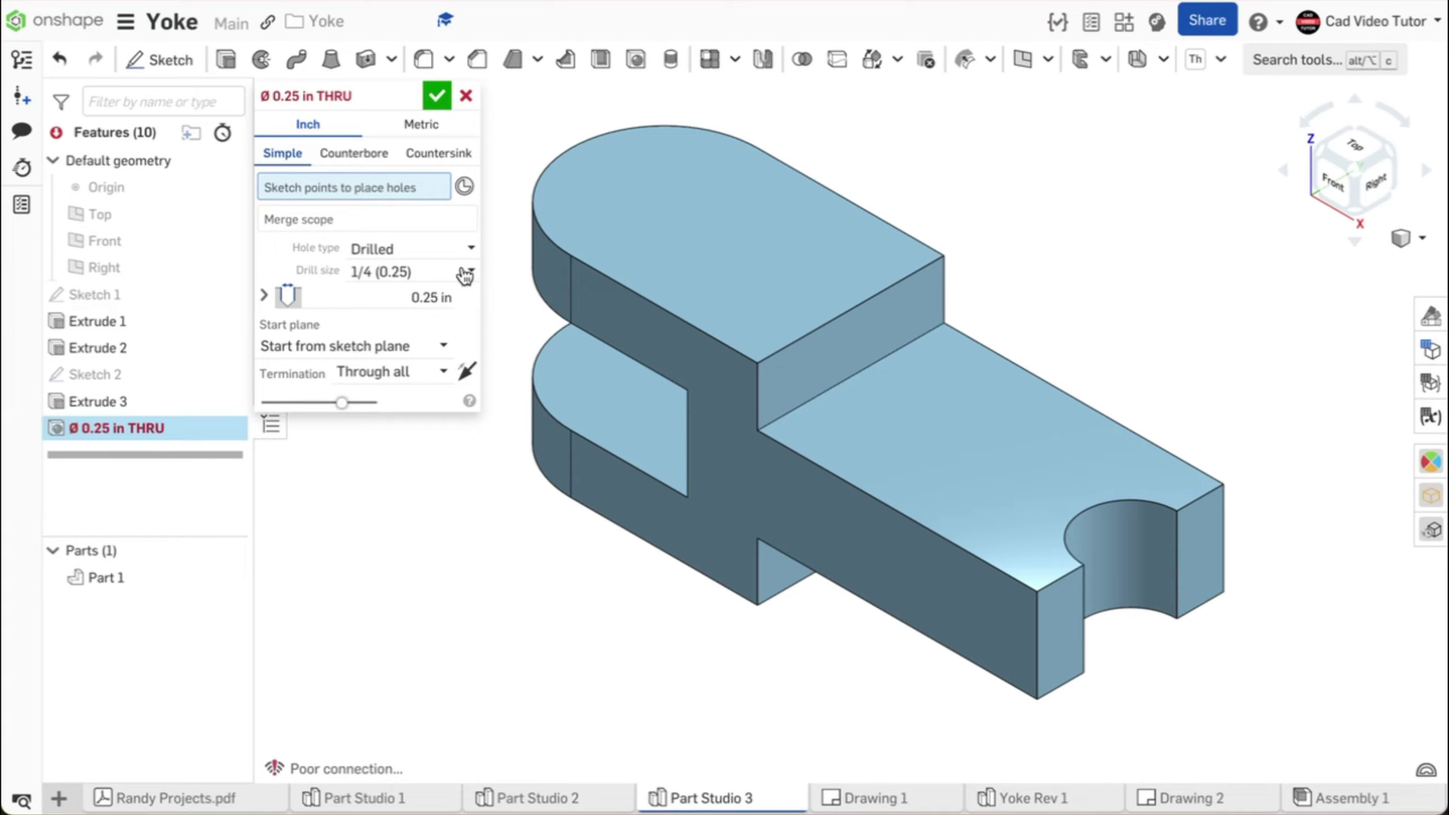
left_click(435, 275)
scroll(403, 368, "down", 3)
scroll(403, 368, "down", 15)
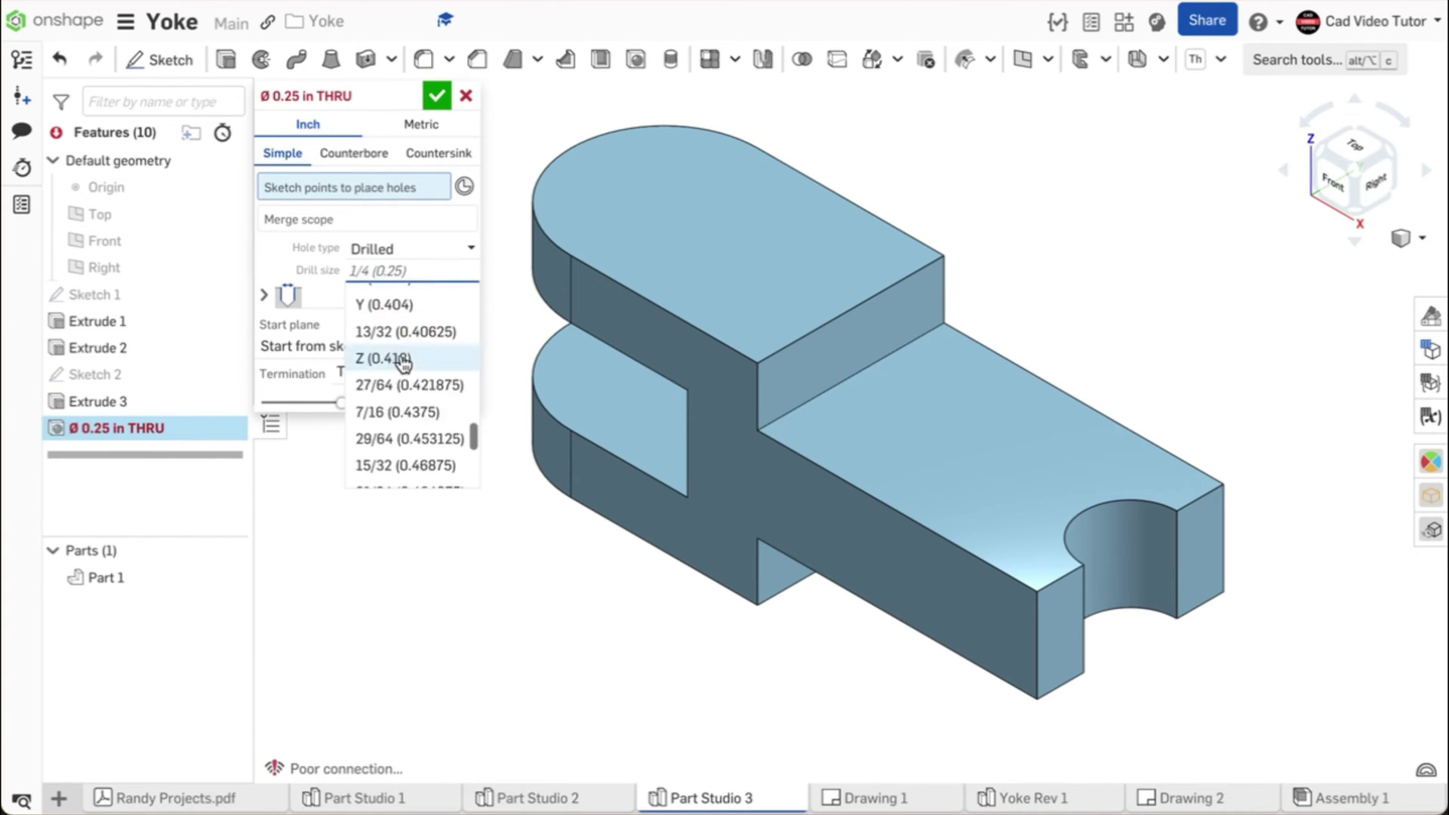
left_click(402, 471)
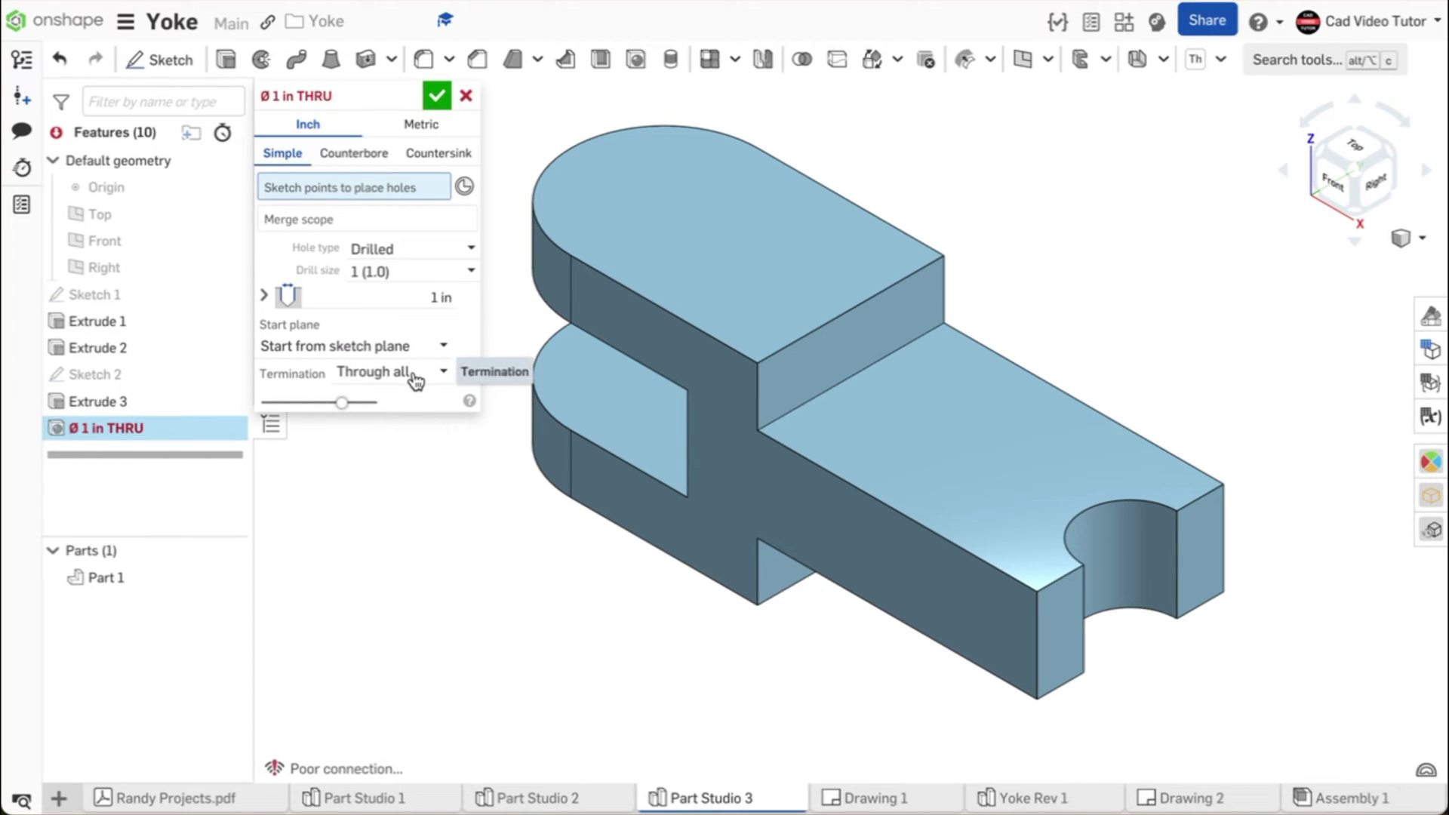
Place the hole on a mate connector at the rounded end's arc center on the upper face and accept it
left_click(464, 187)
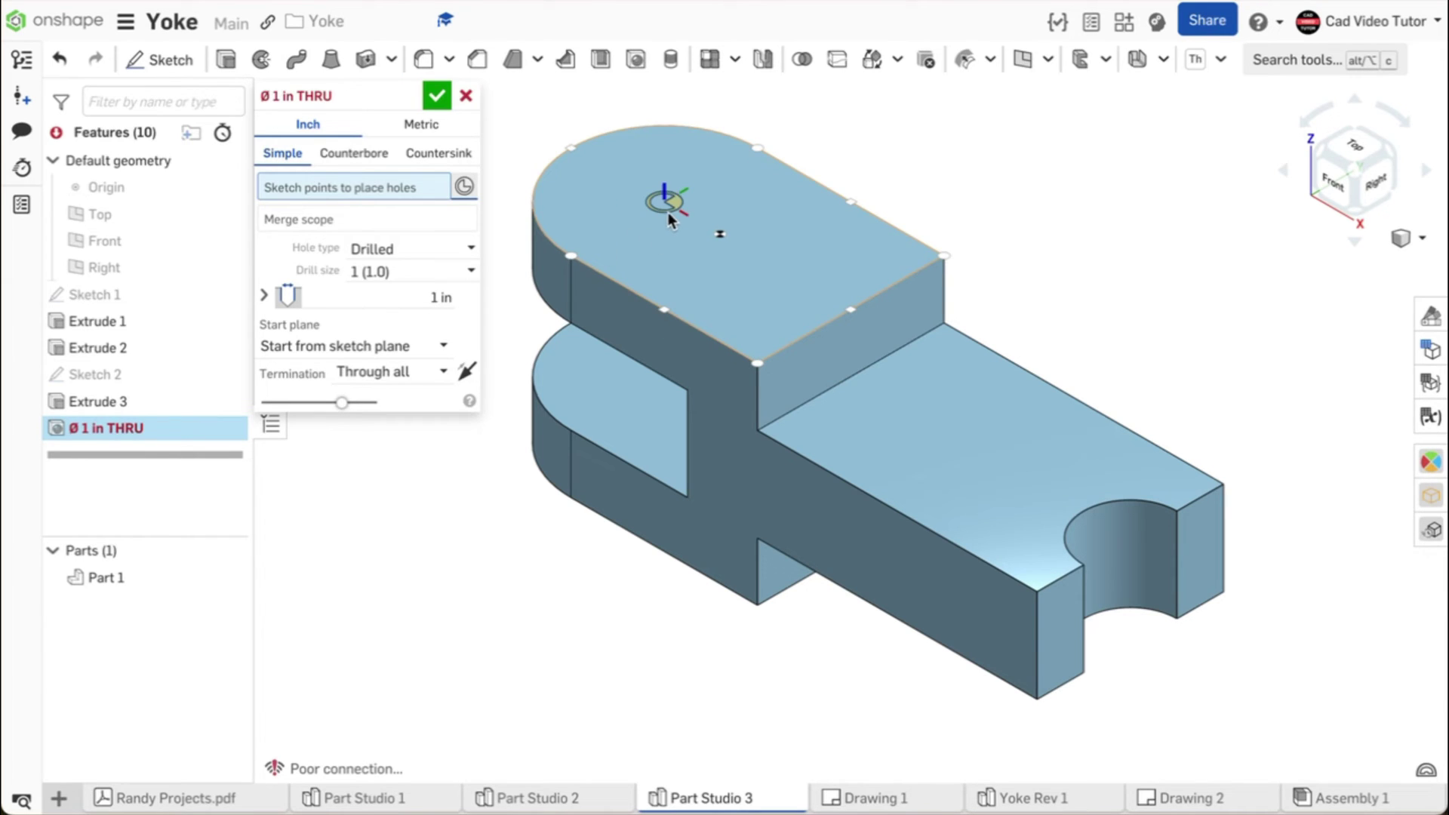
left_click(669, 204)
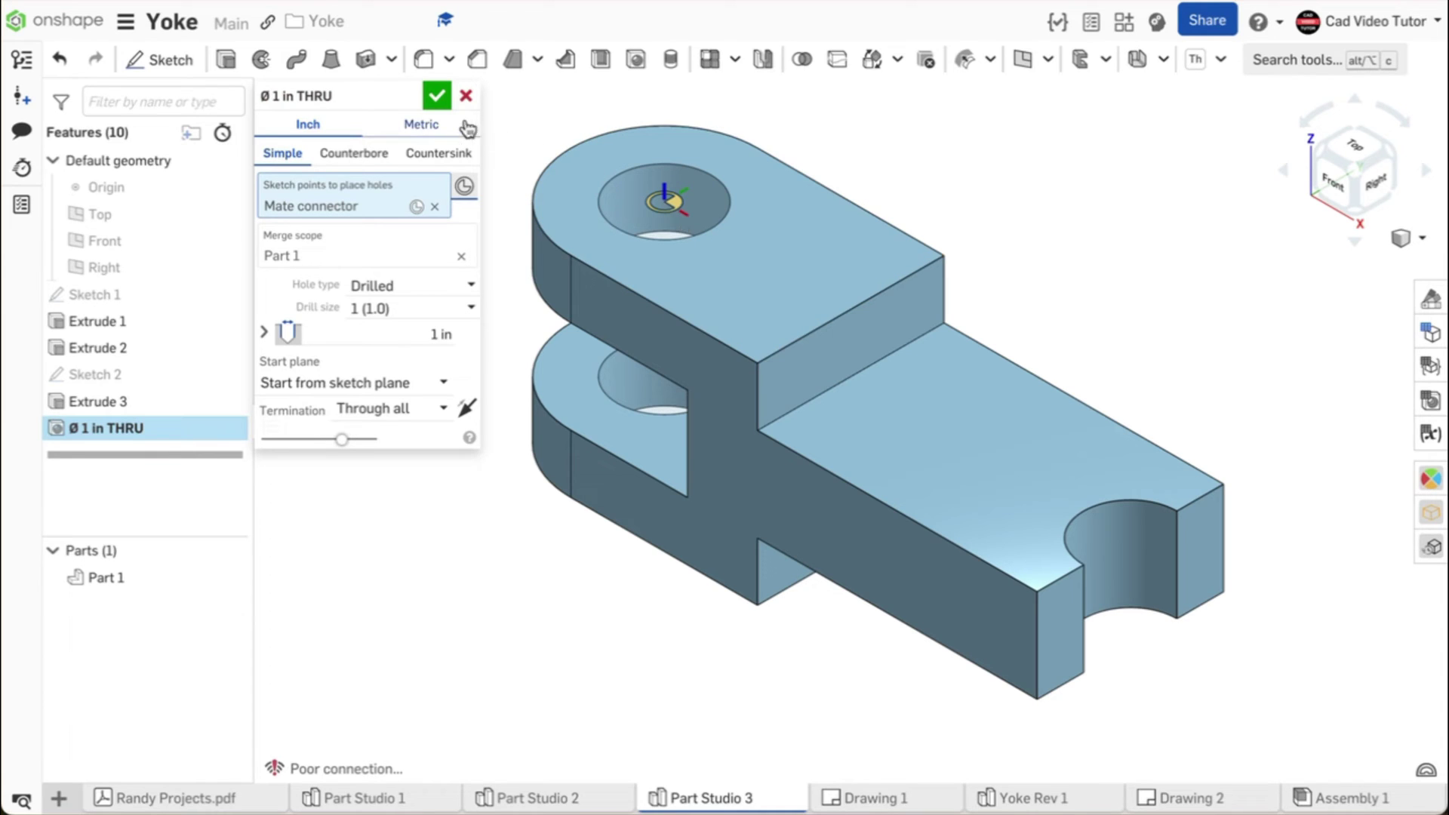
left_click(436, 97)
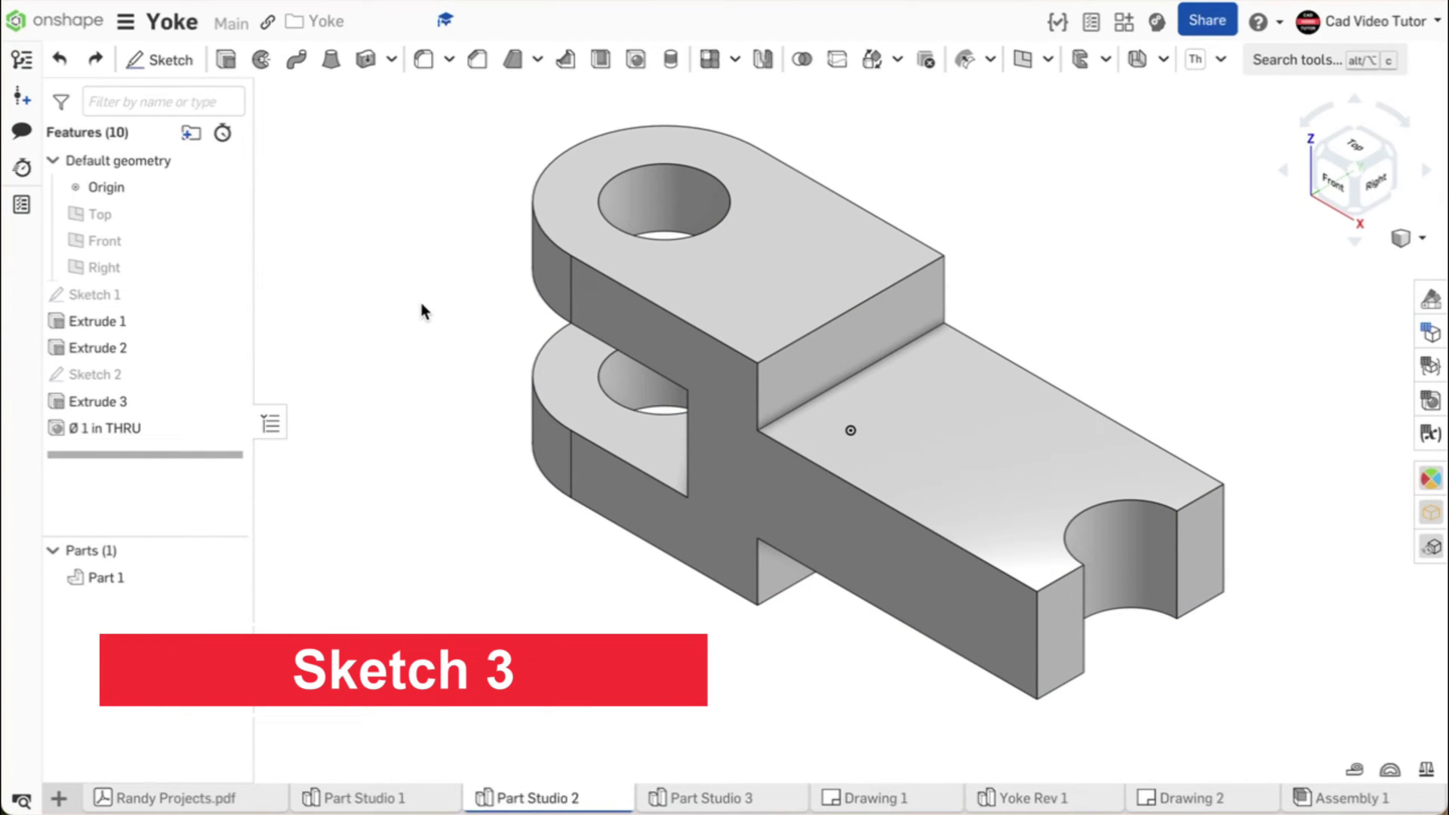
Sketch a point on the thin arm's upper face, aligned with the notch arc's midpoint and the long edge's midpoint, then return to isometric view
left_click(161, 65)
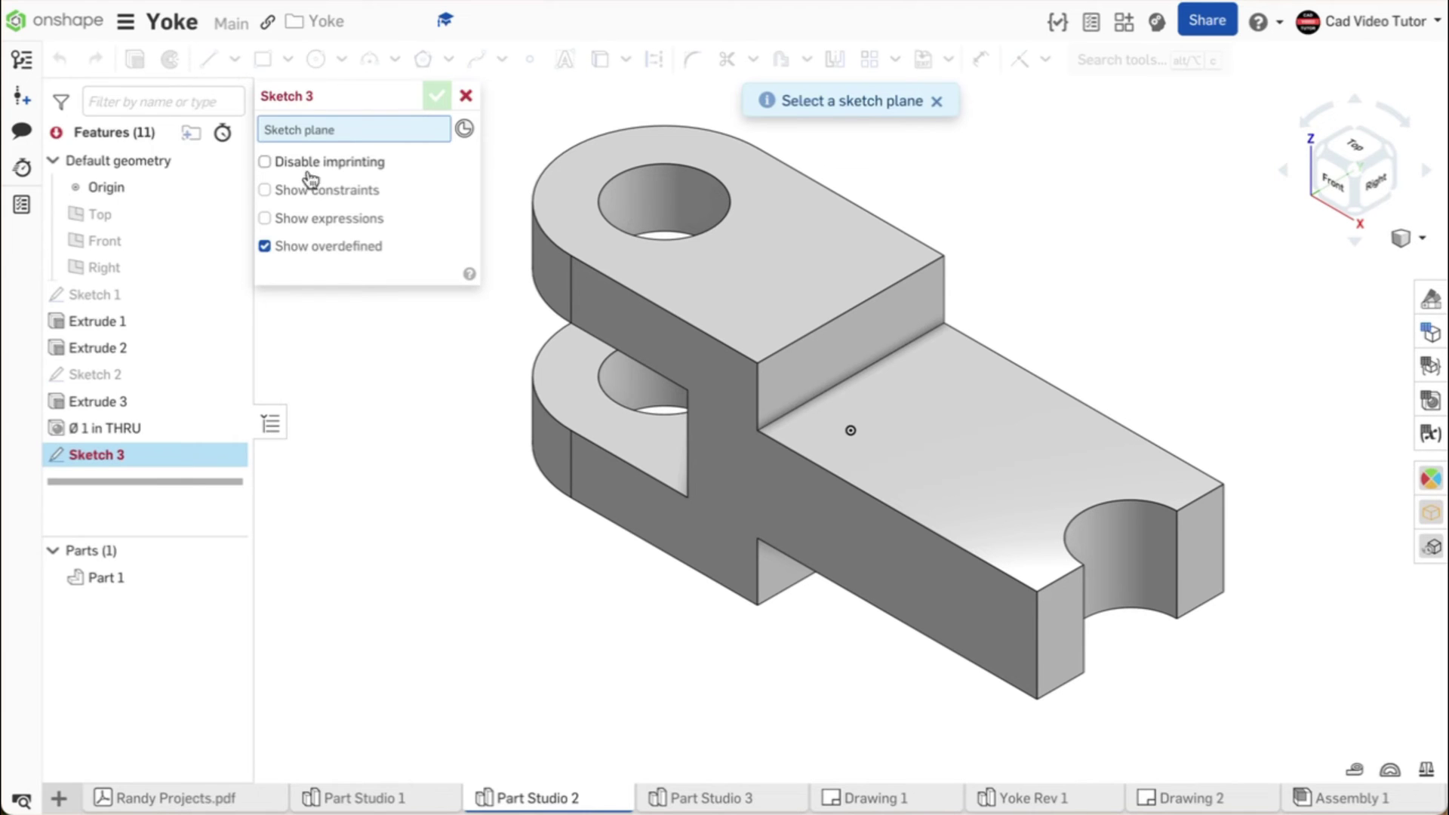
left_click(1013, 432)
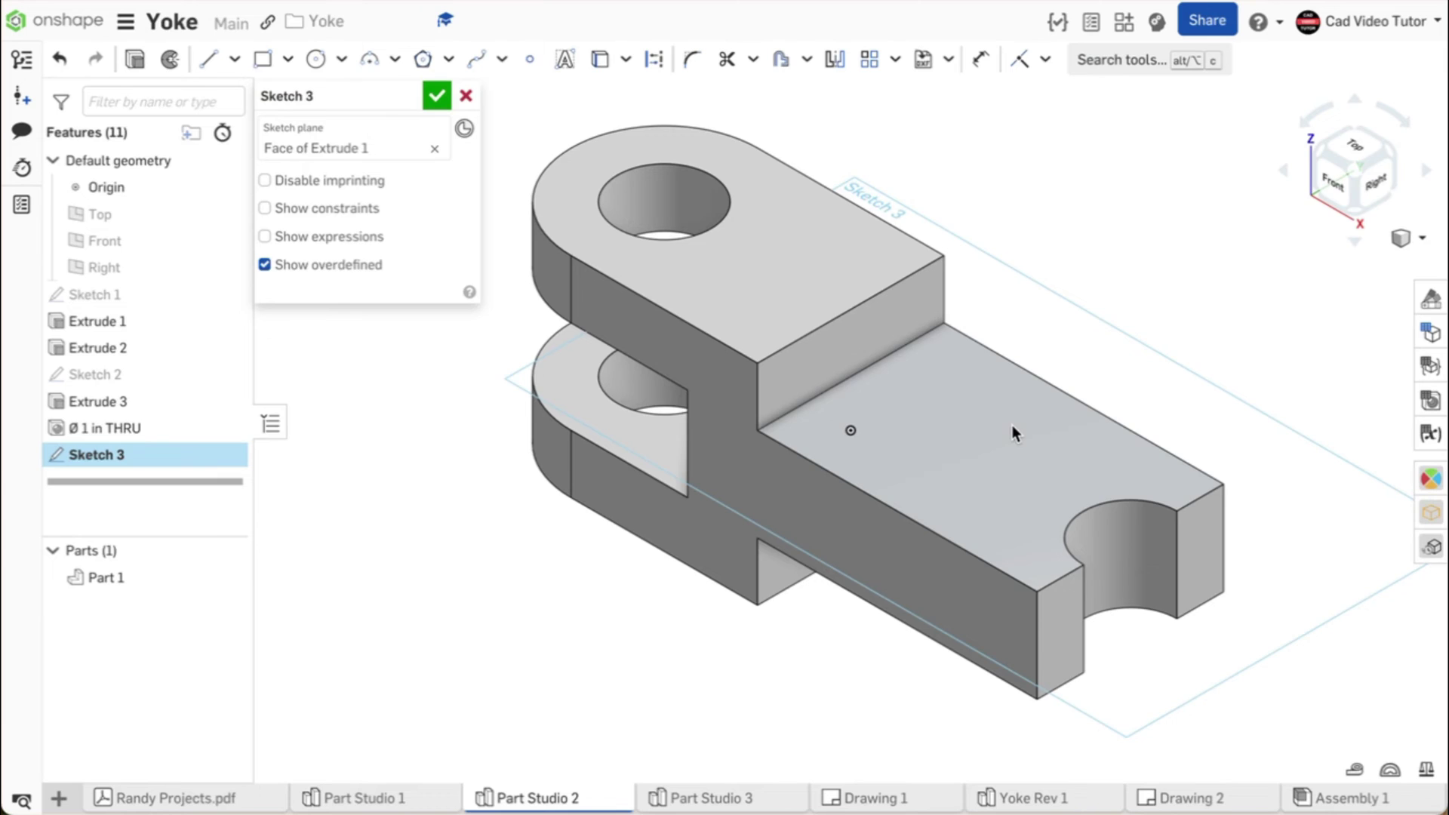
key("n")
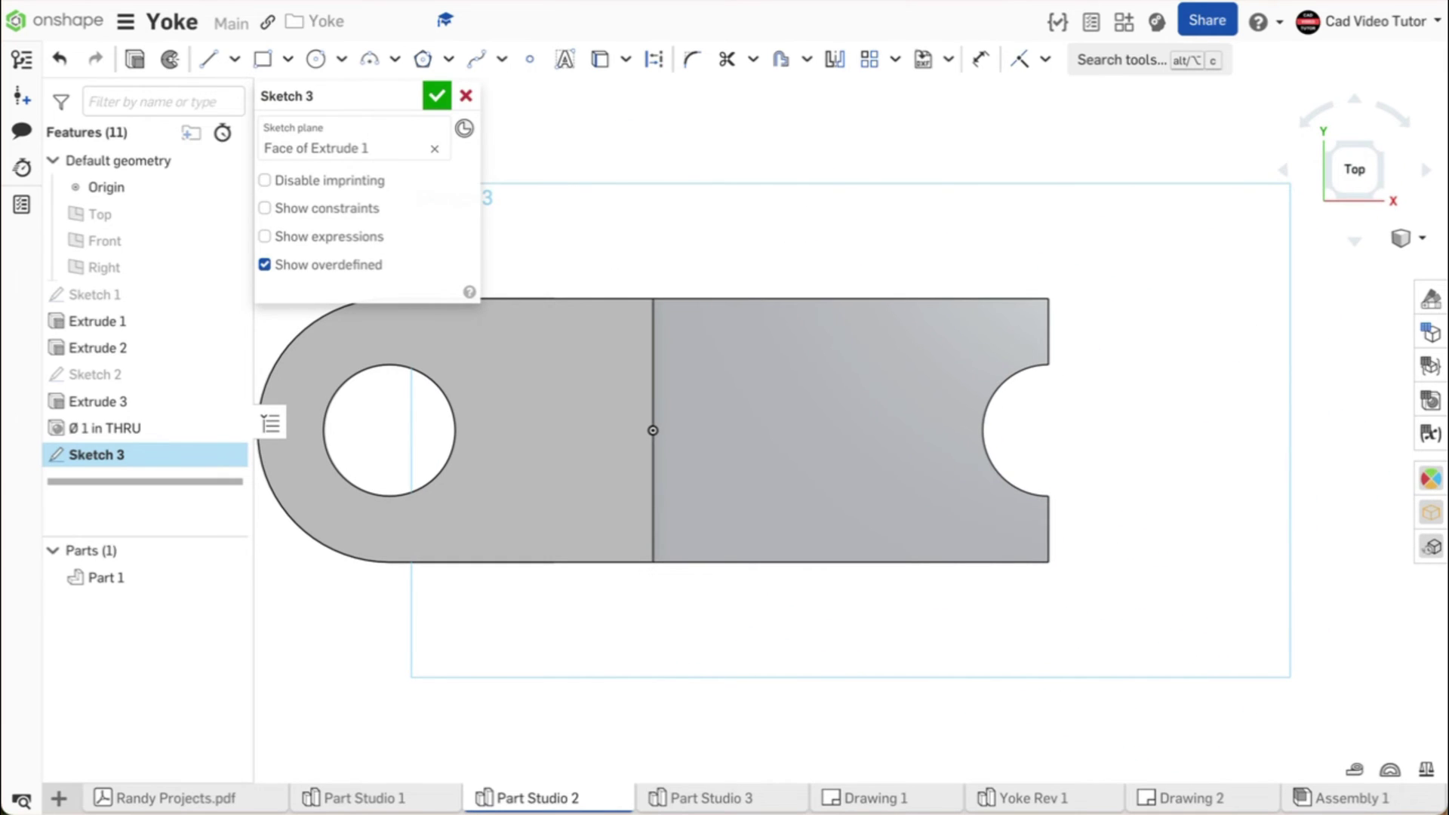
left_click(527, 64)
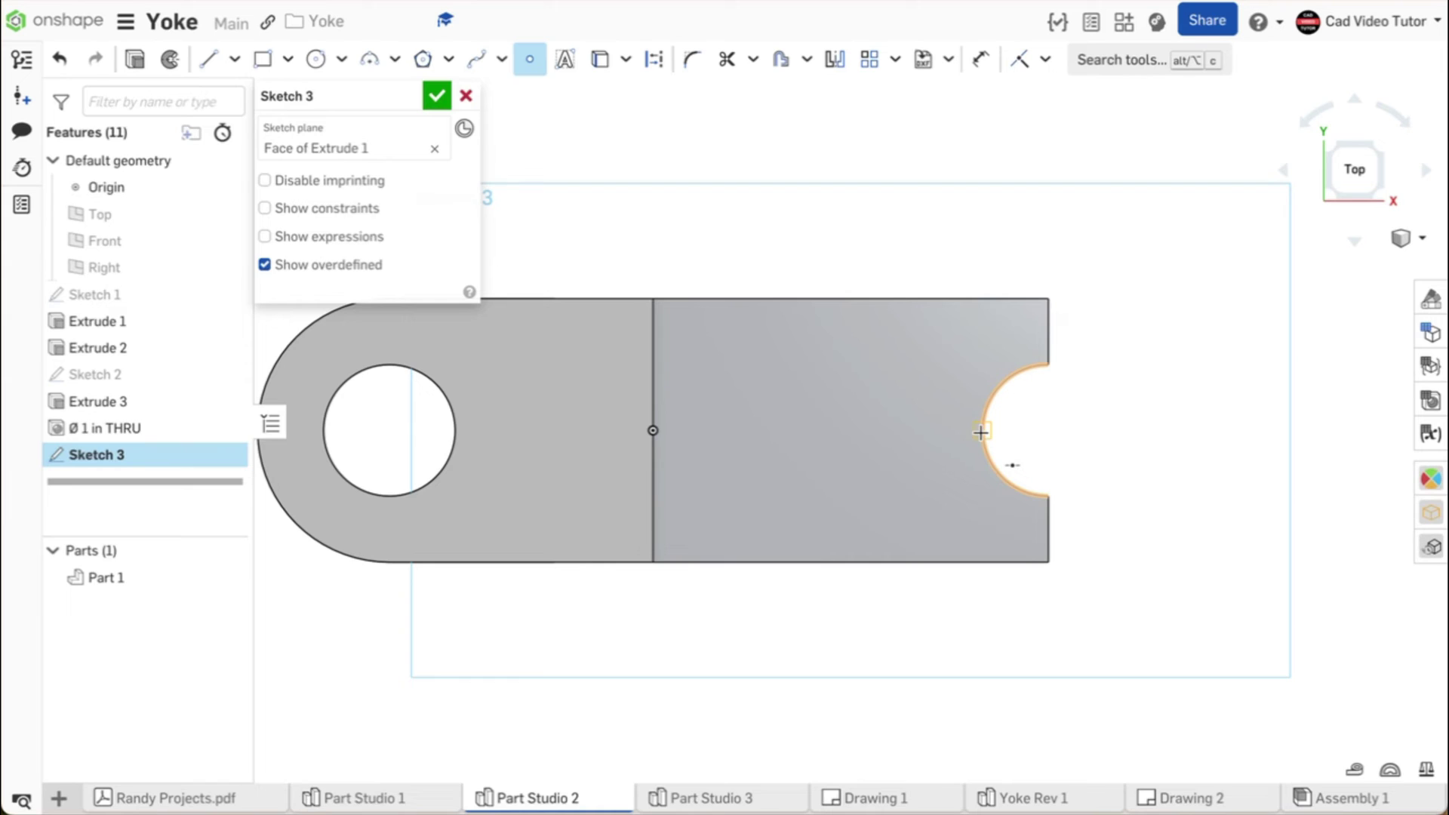
left_click(844, 433)
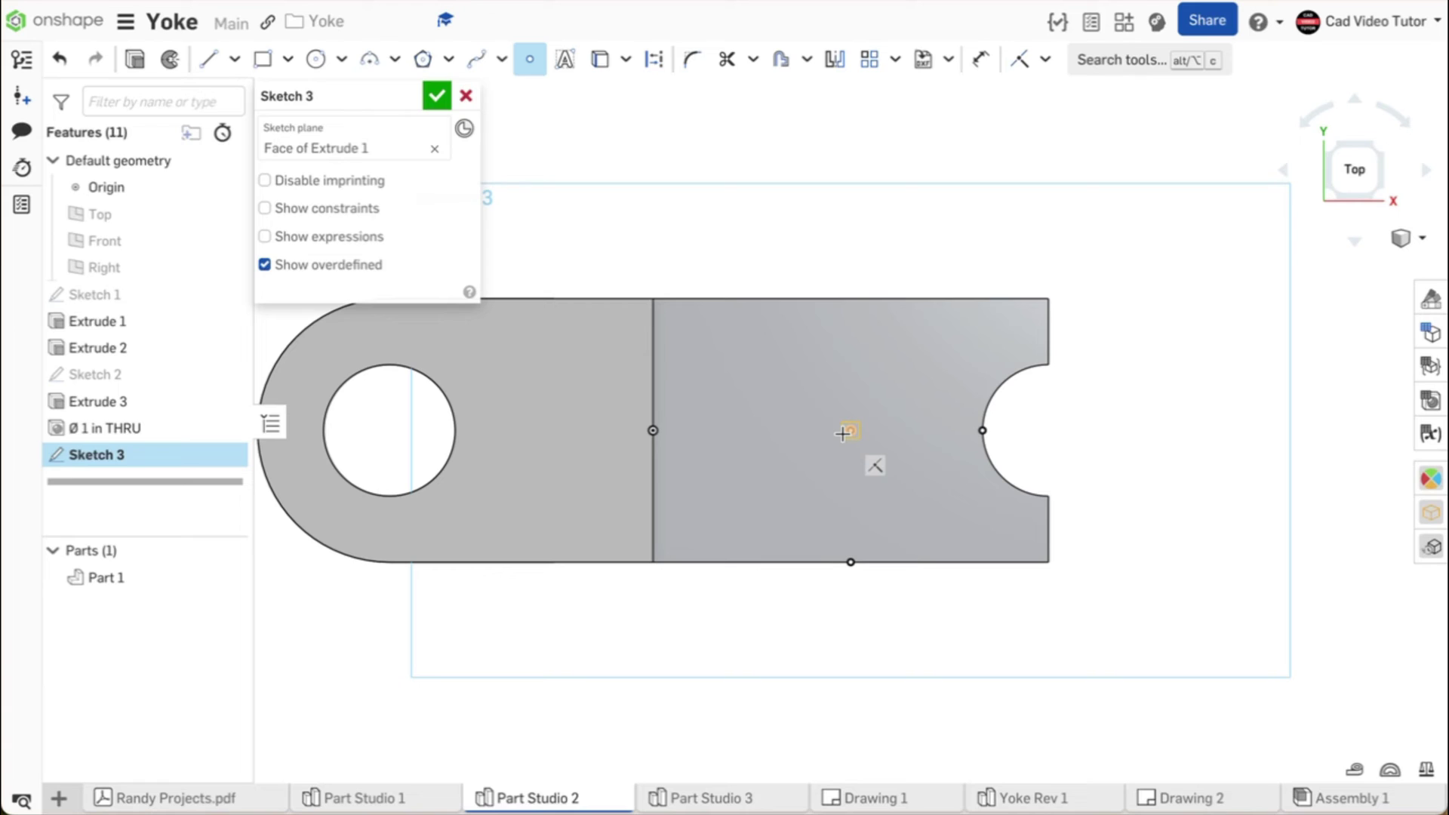
left_click(843, 432)
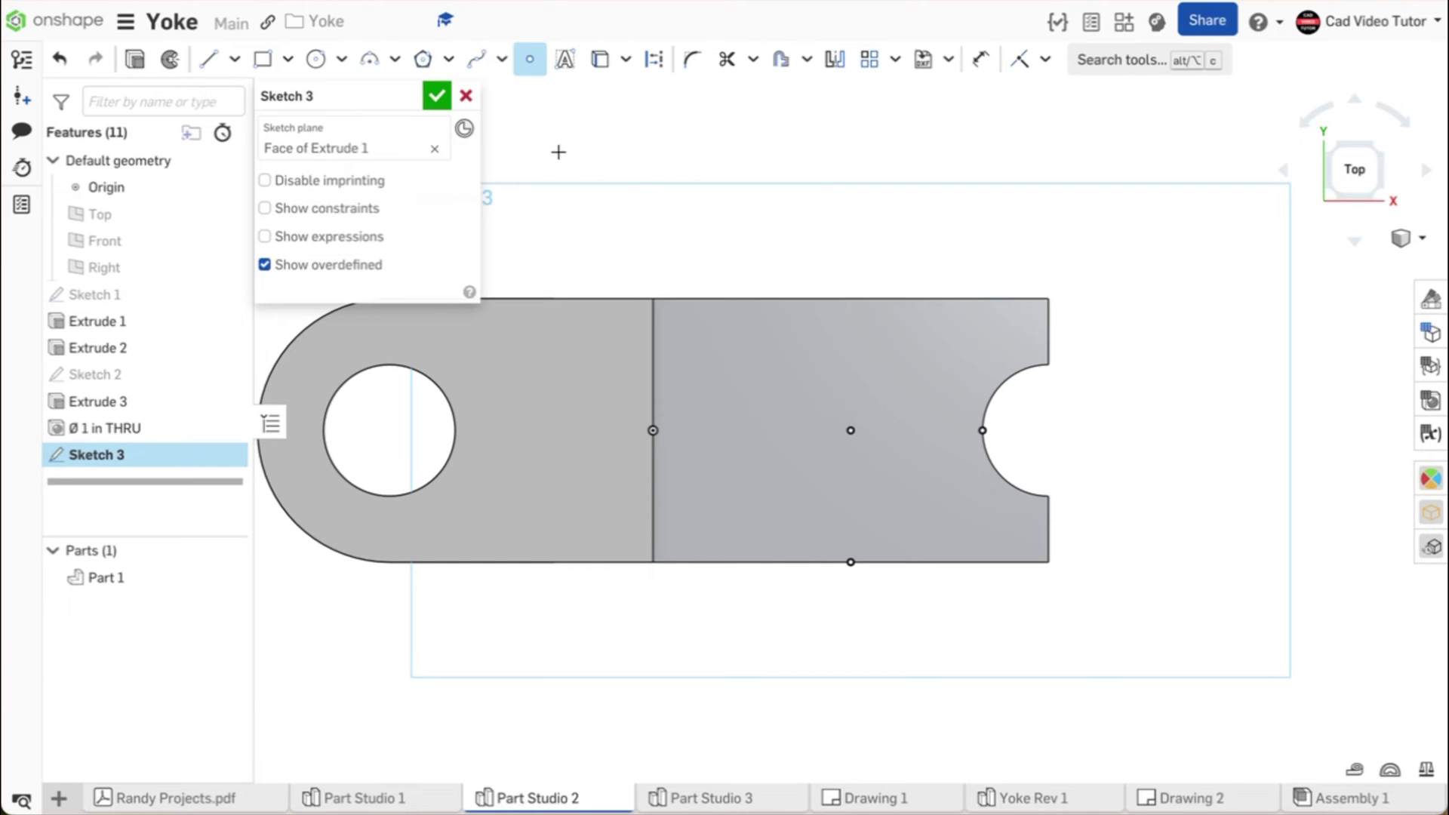
left_click(436, 96)
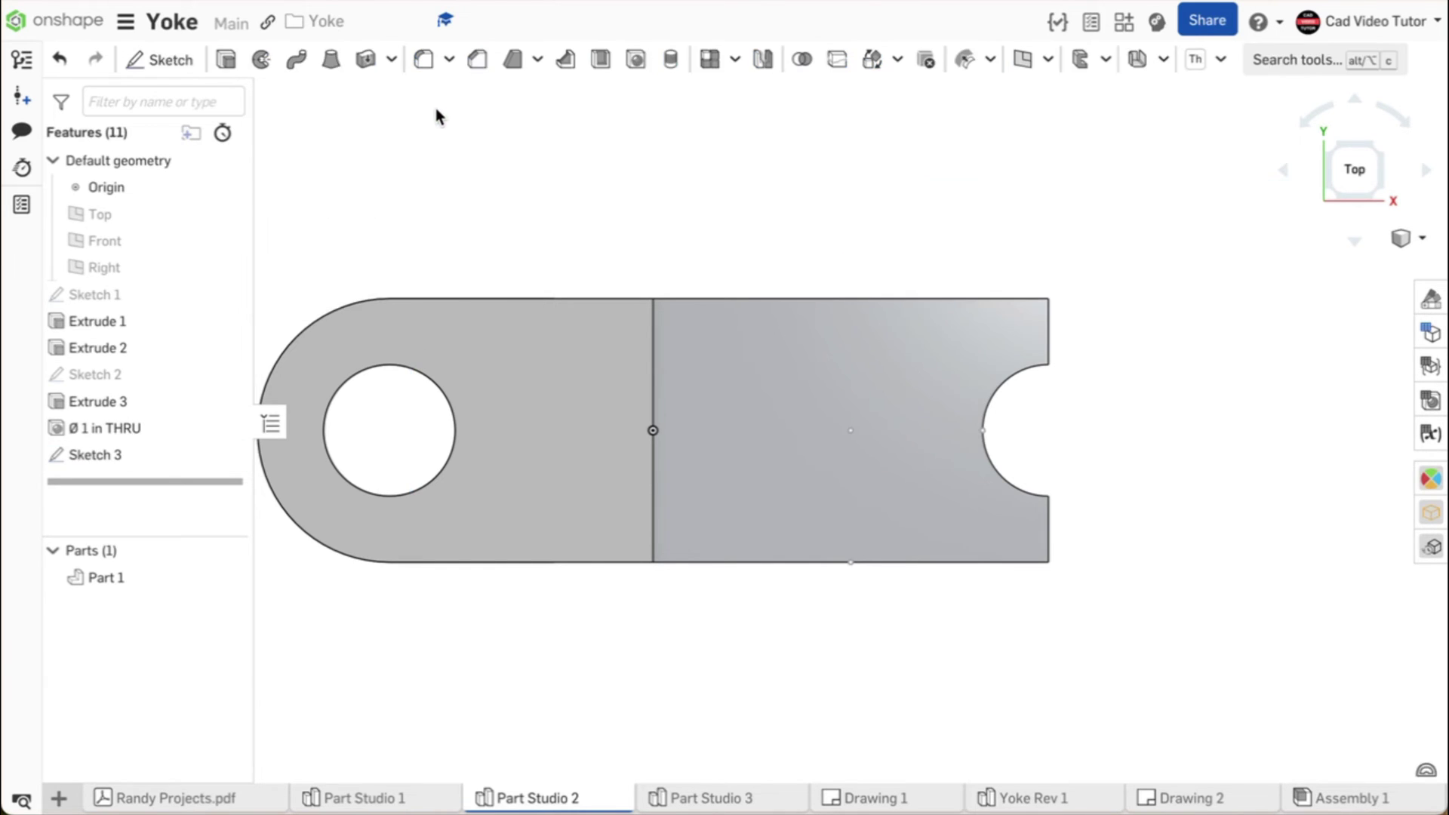
right_click(423, 125)
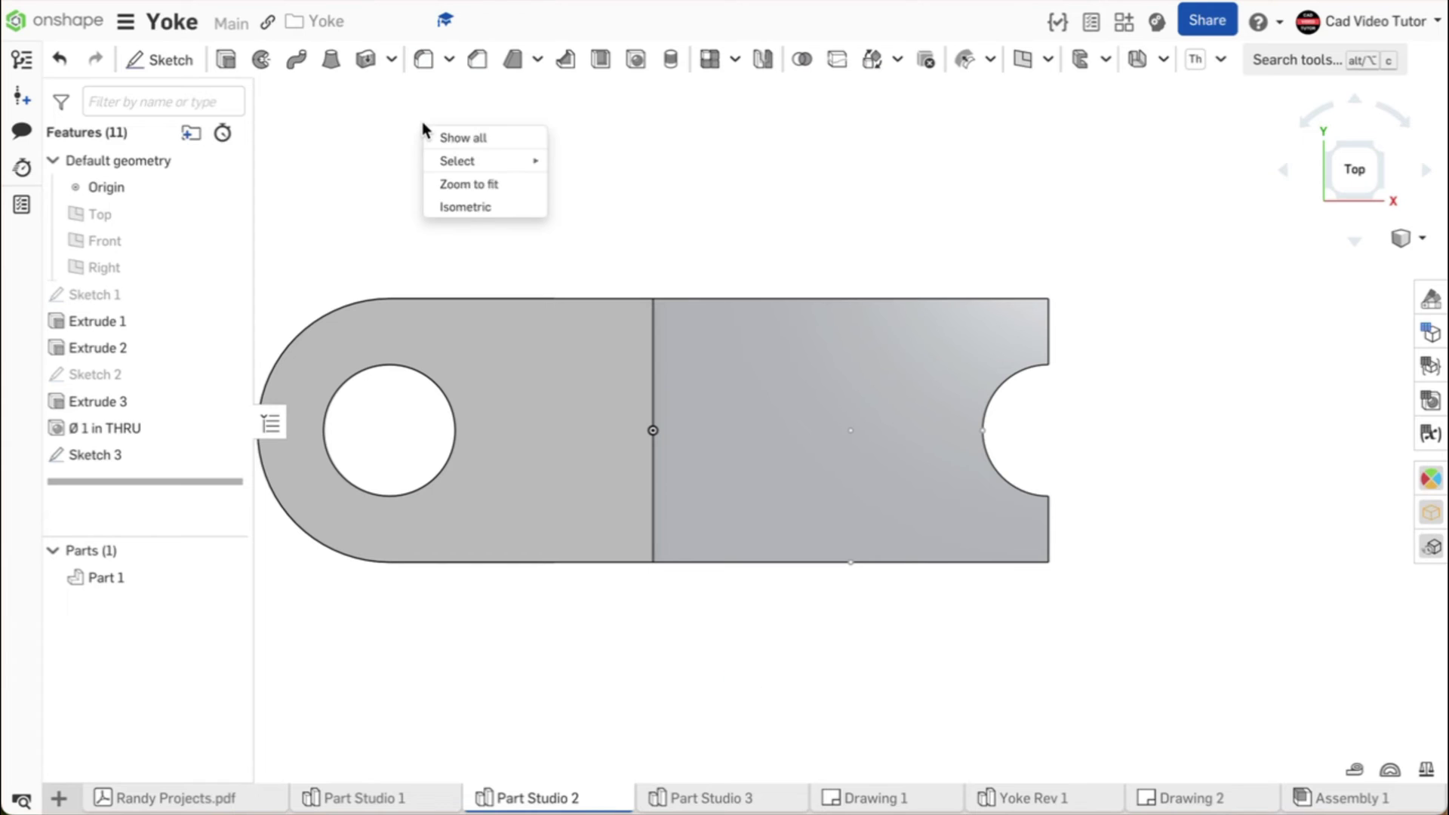
left_click(474, 213)
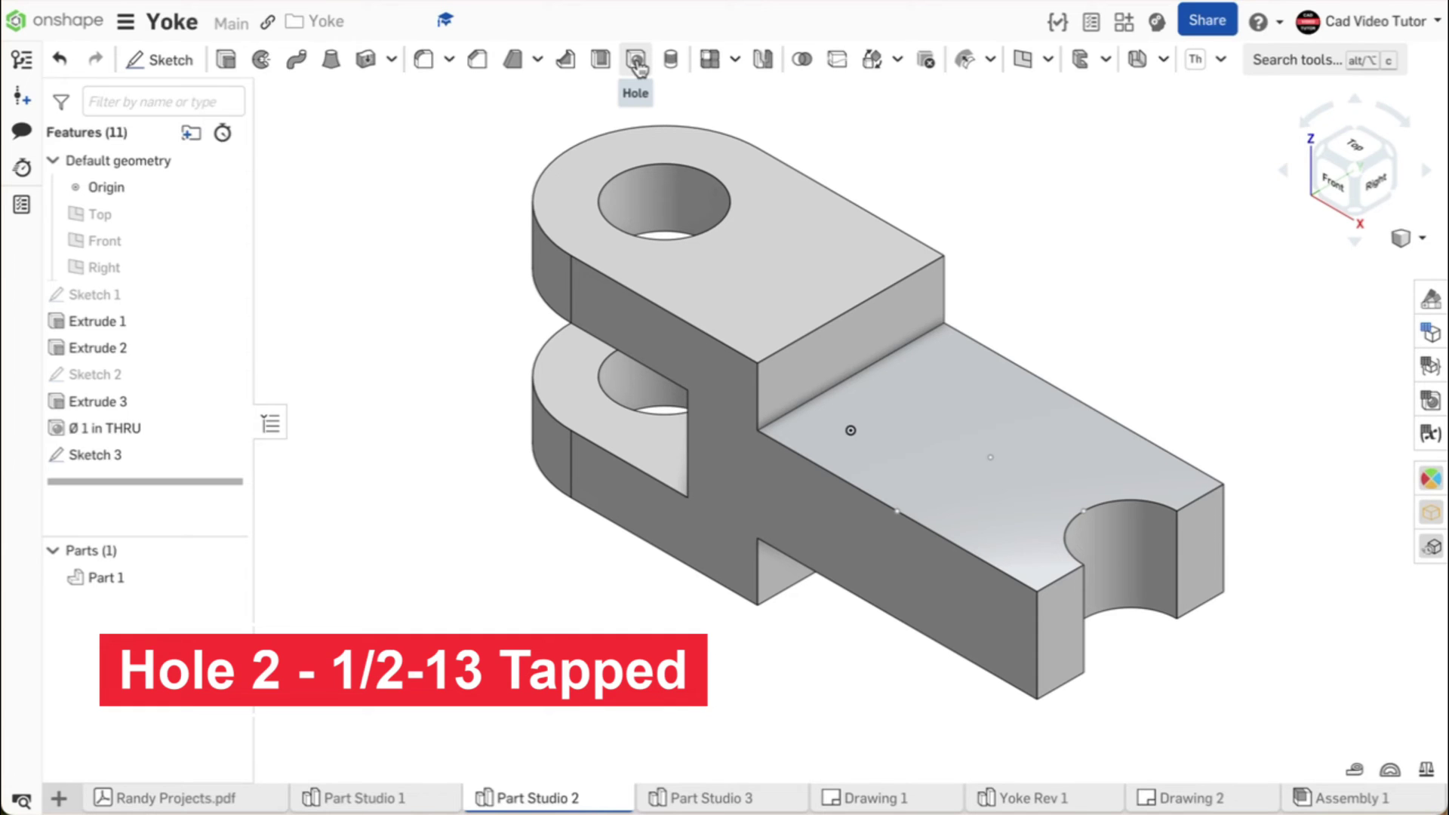
Add a Simple straight-tapped 1/2 hole with 13 tpi (UNC) at the sketch point on the arm, through all of Part 1
left_click(636, 60)
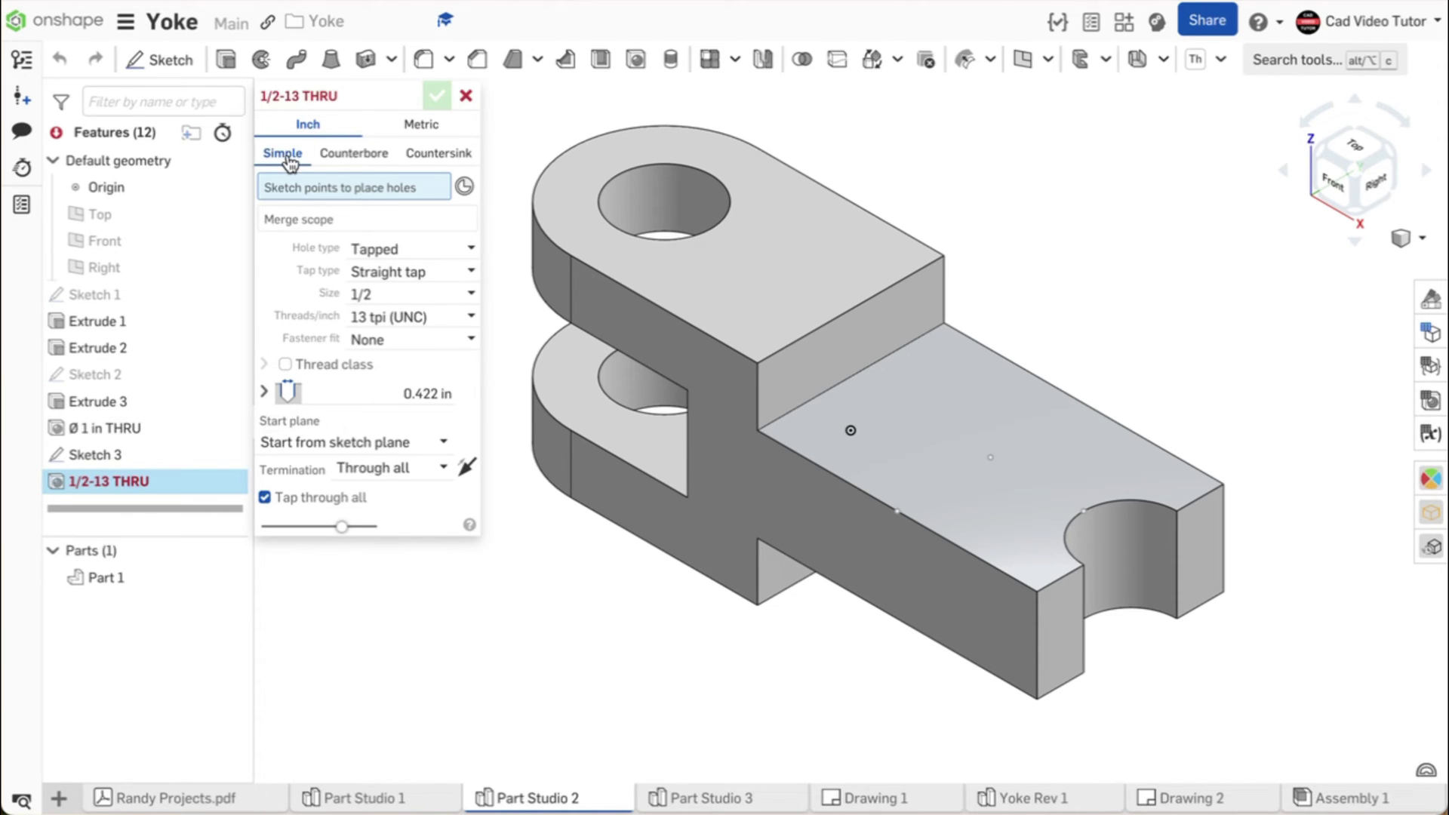
left_click(471, 248)
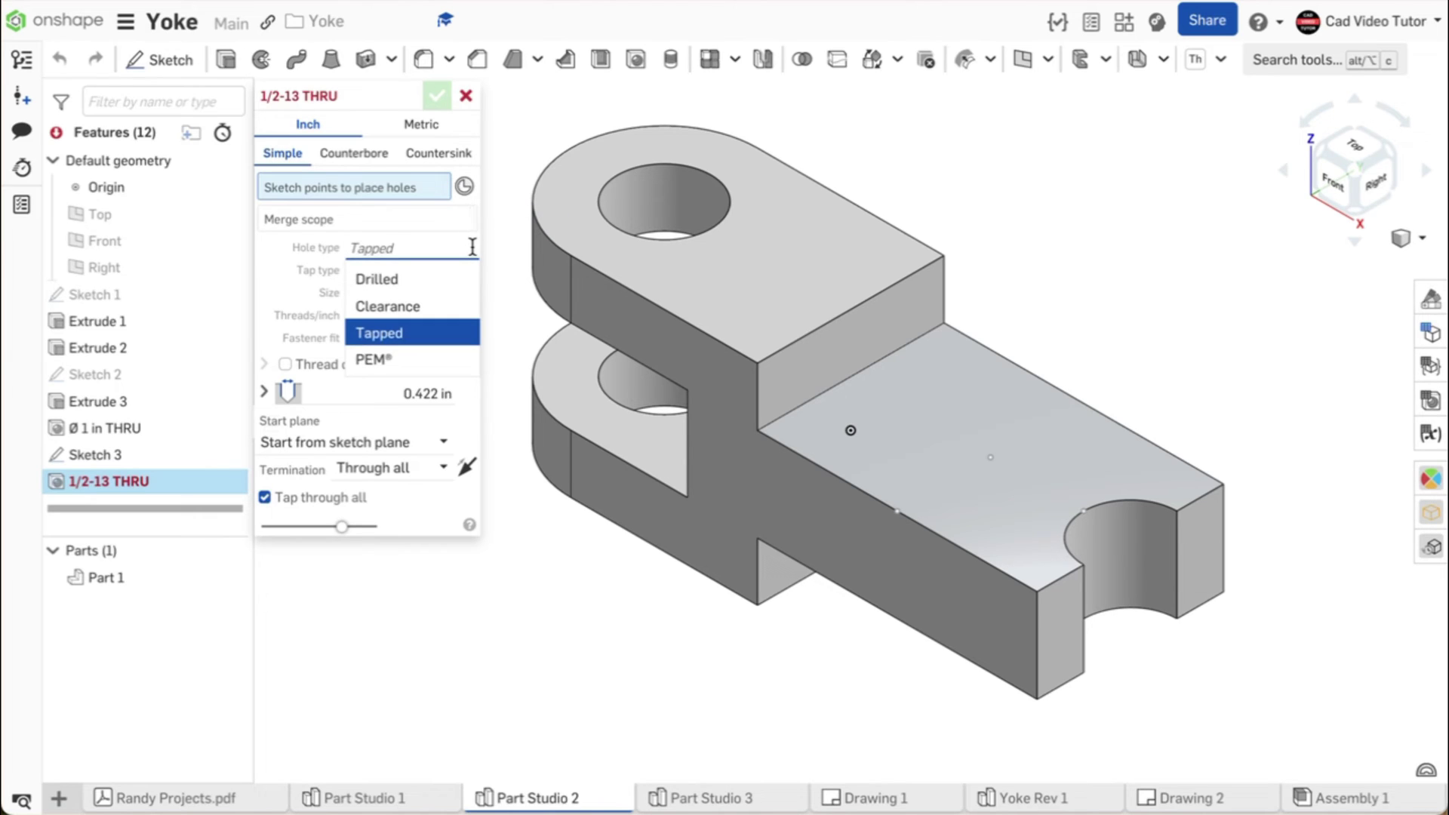
left_click(469, 248)
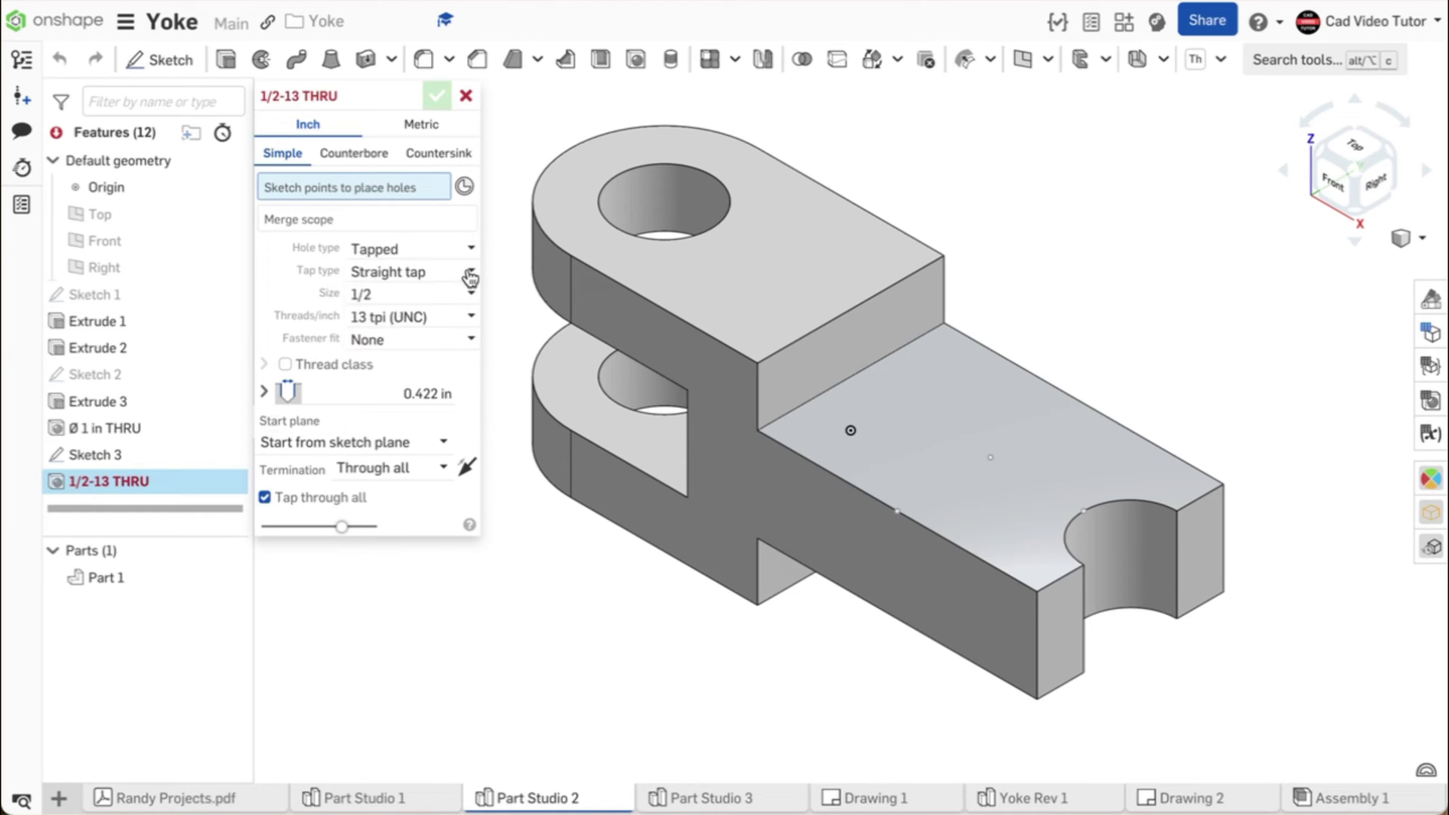
left_click(470, 294)
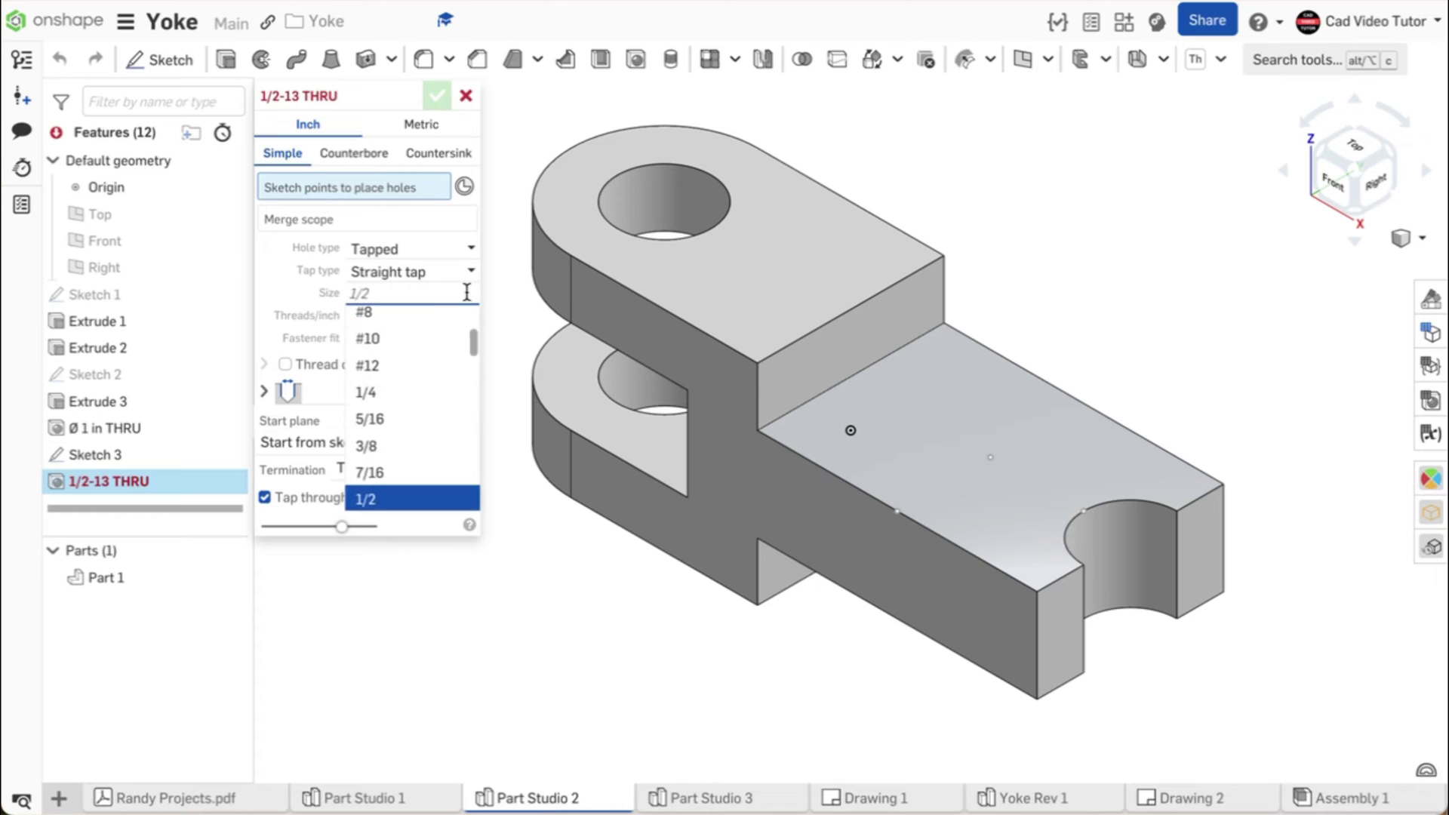
left_click(400, 499)
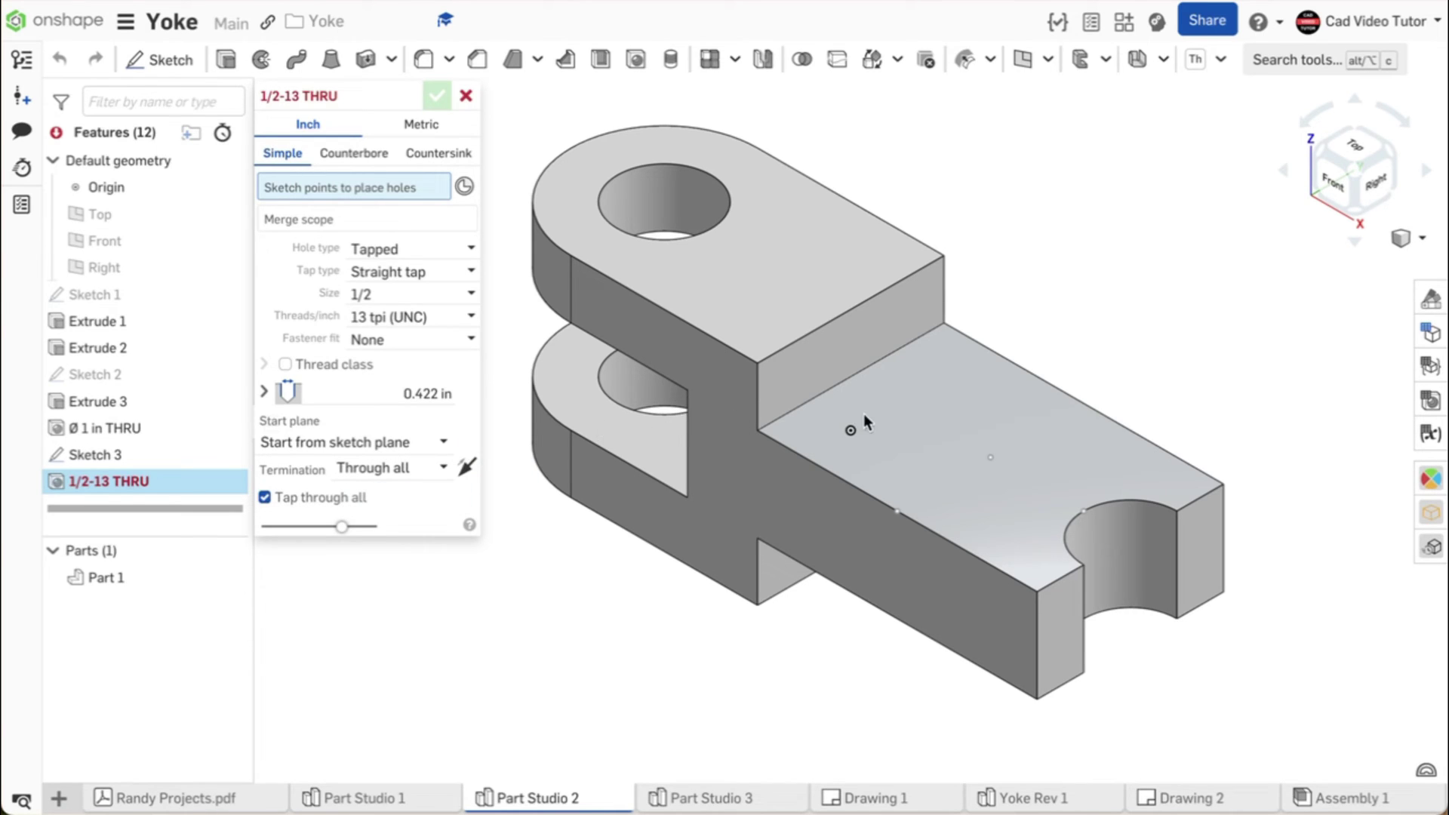
left_click(988, 457)
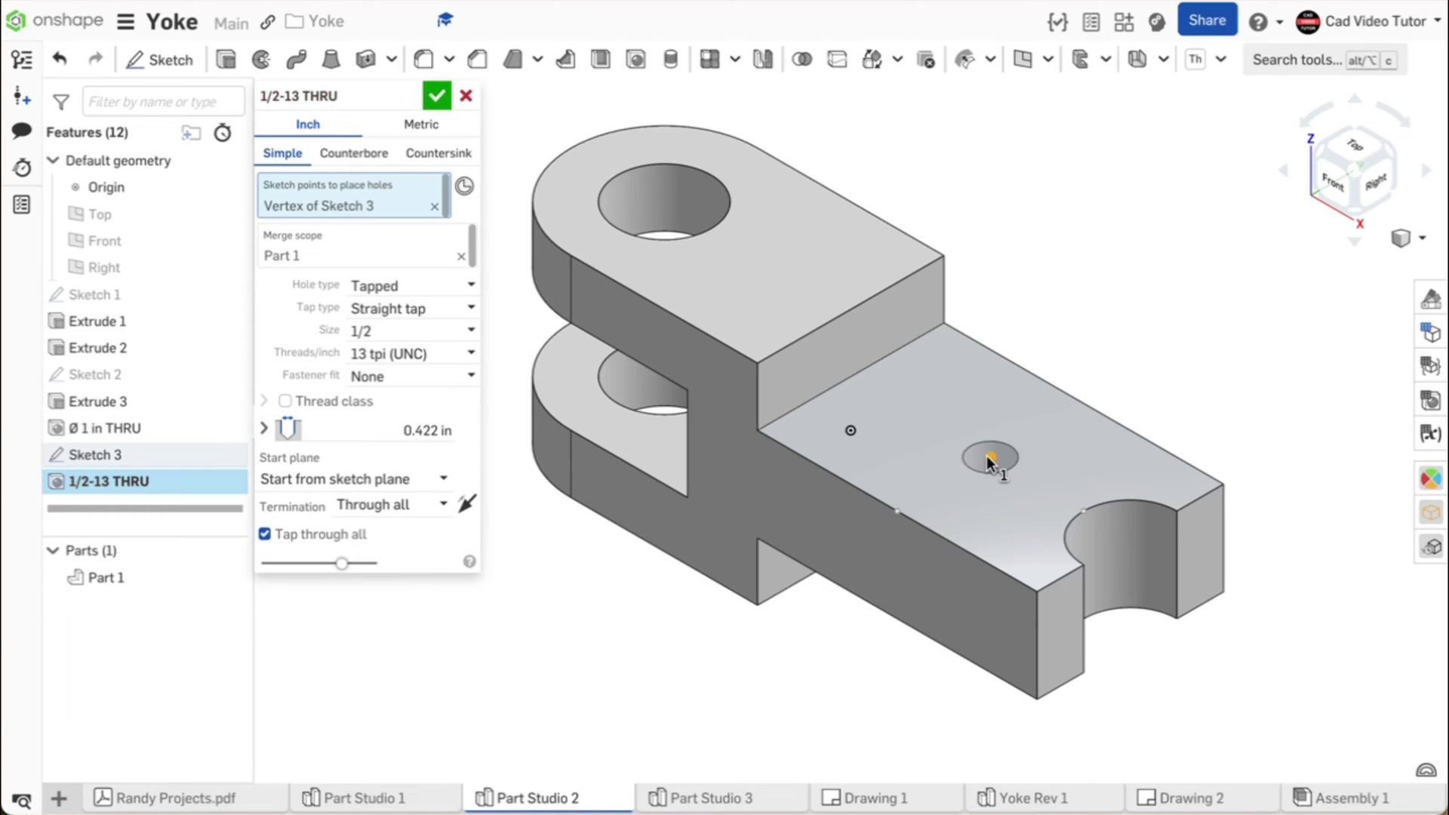
left_click(437, 96)
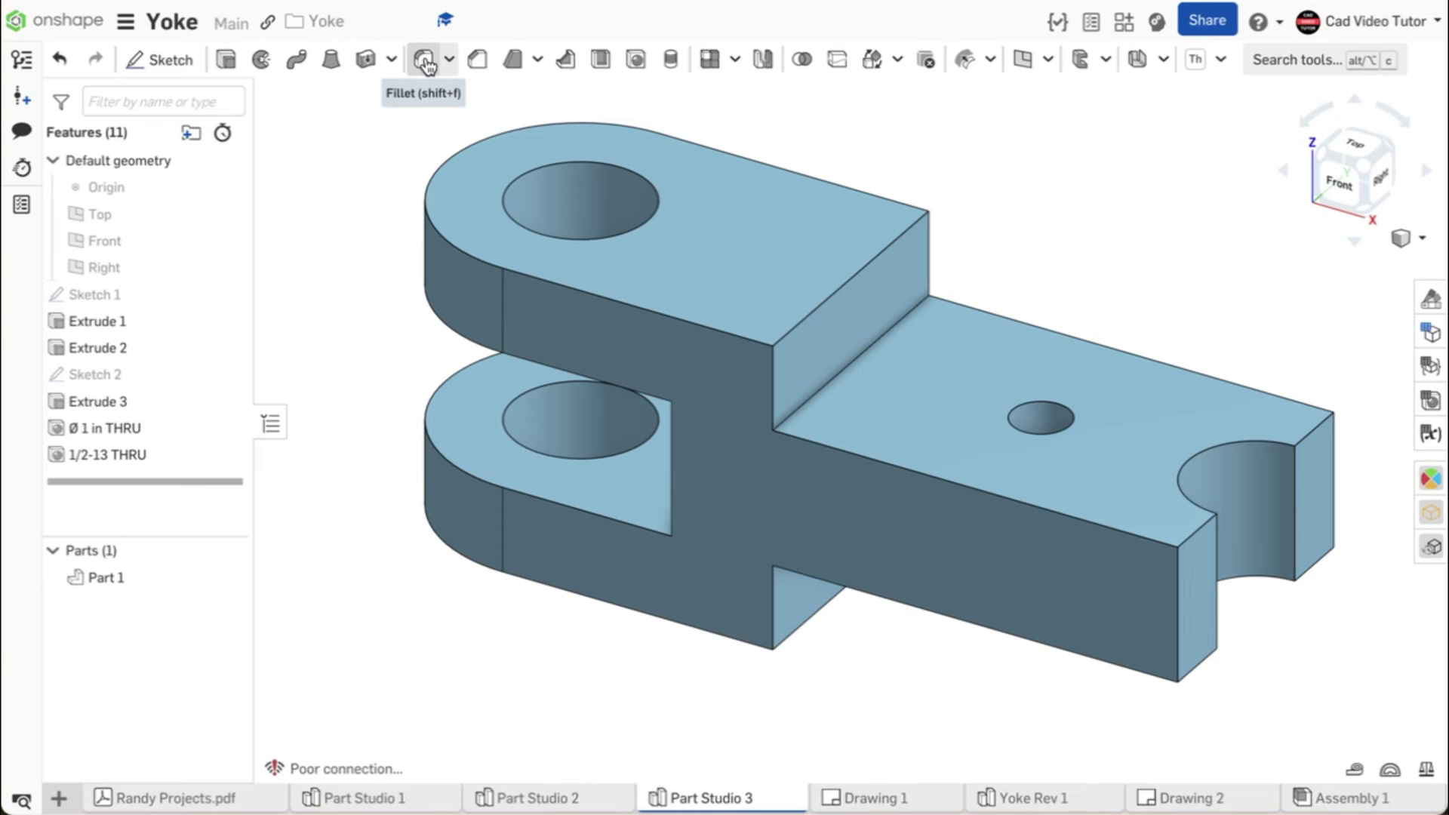
Fillet the upper and lower inside edges where the thin arm meets the thick block with a 0.375 in radius
left_click(425, 61)
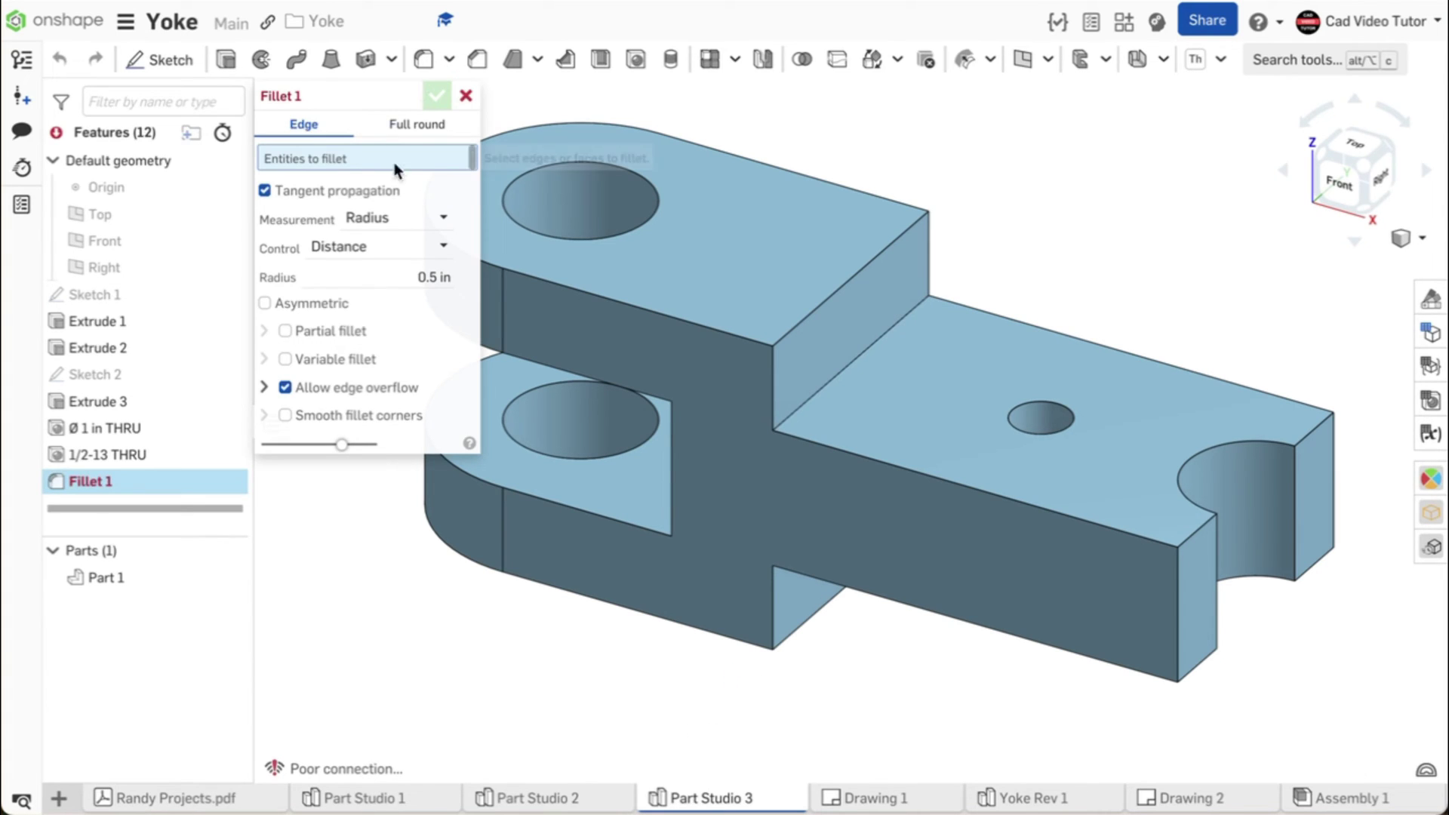
left_click(400, 277)
type("0.375")
key("Return")
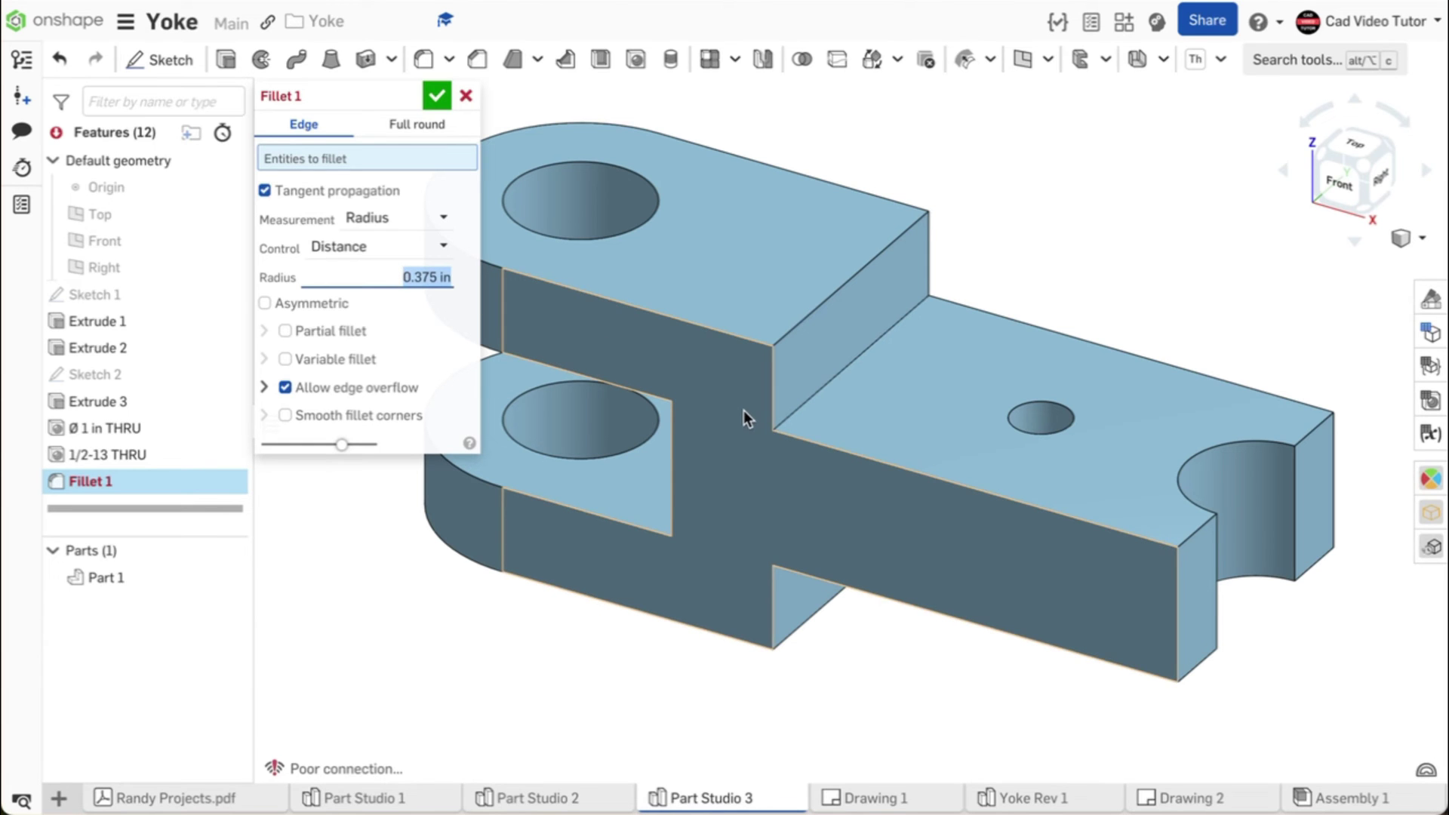
left_click(841, 371)
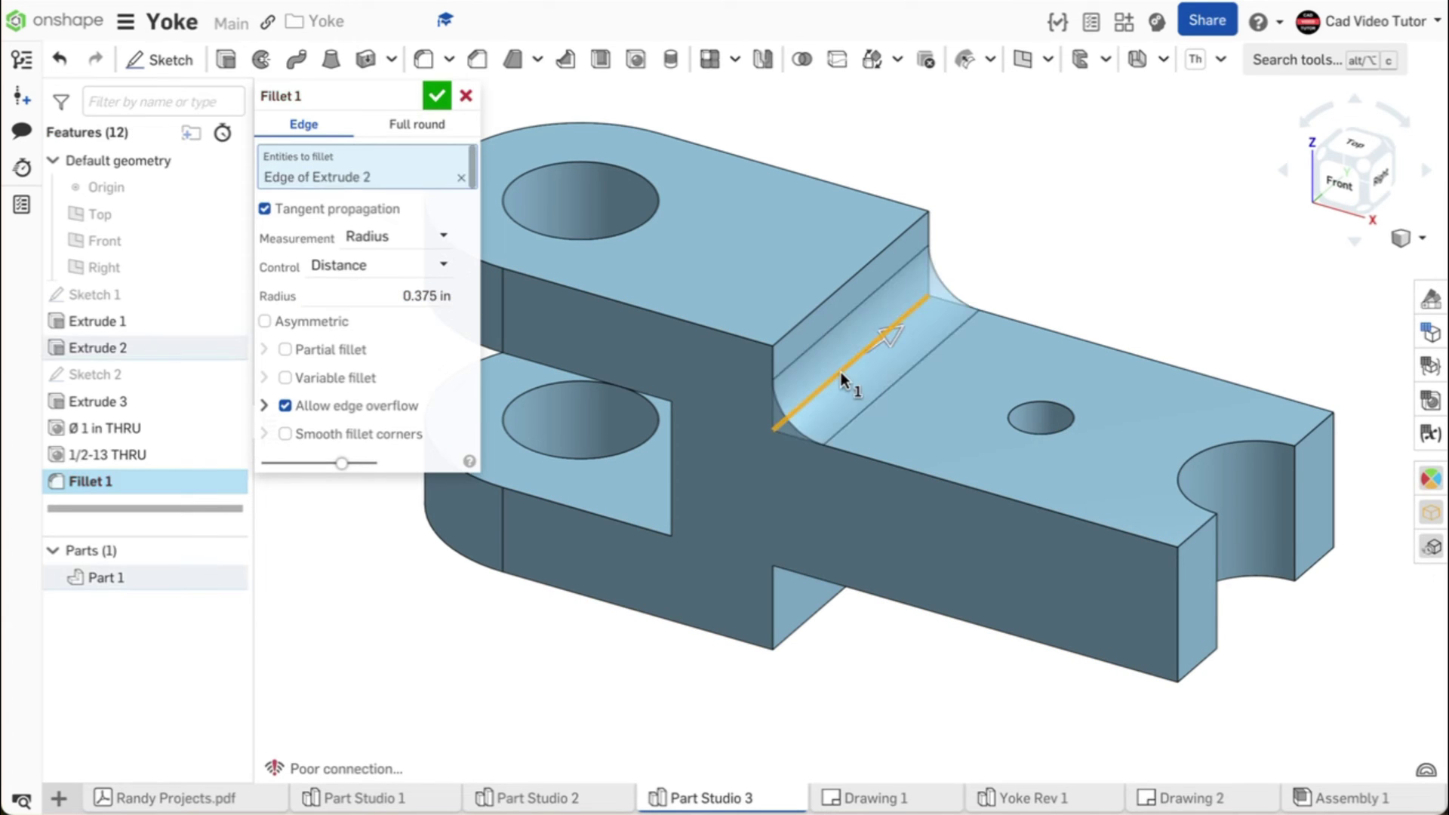
right_click_drag(878, 410, 887, 302)
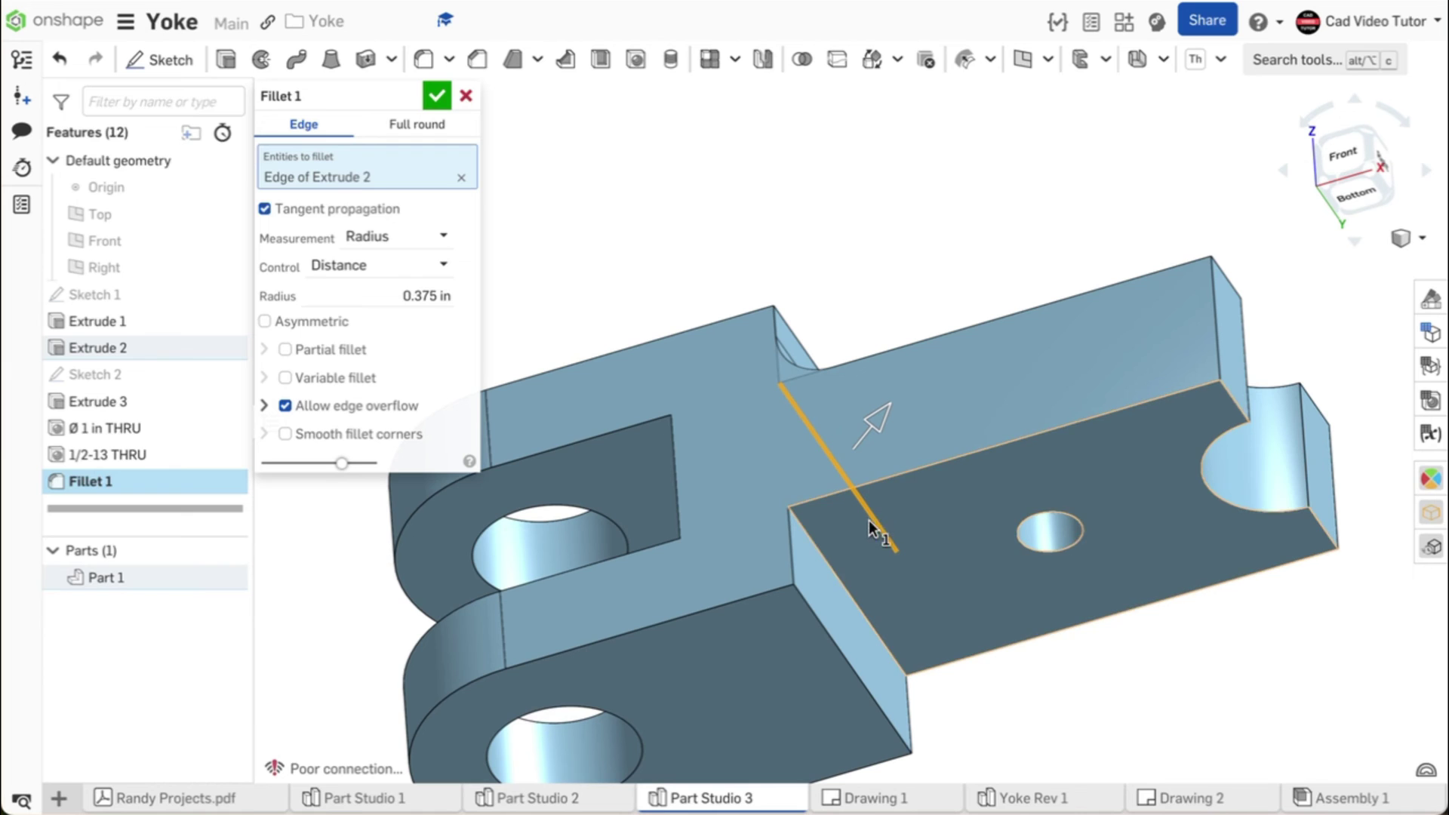
left_click(841, 577)
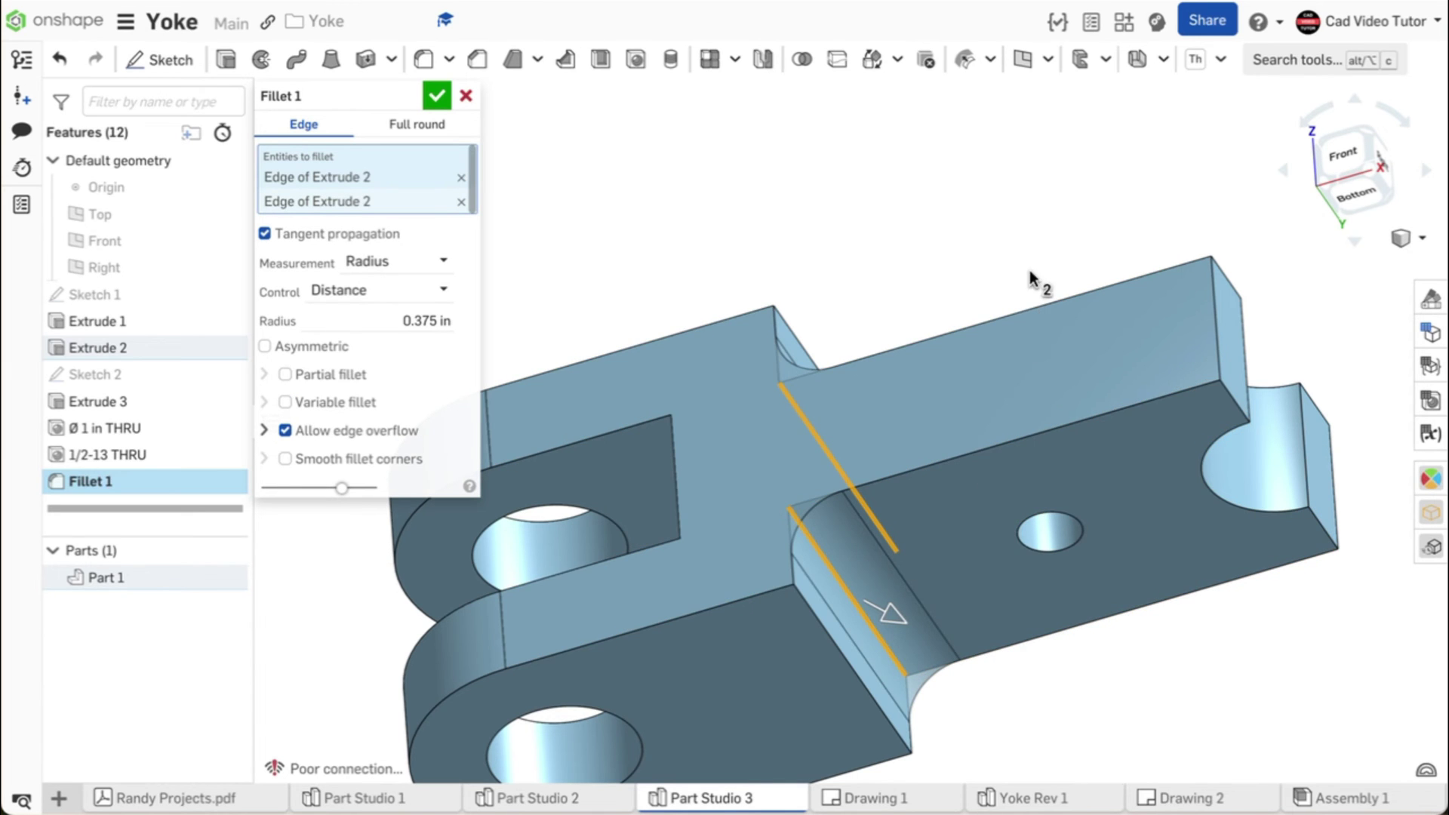
right_click_drag(1126, 198, 1123, 275)
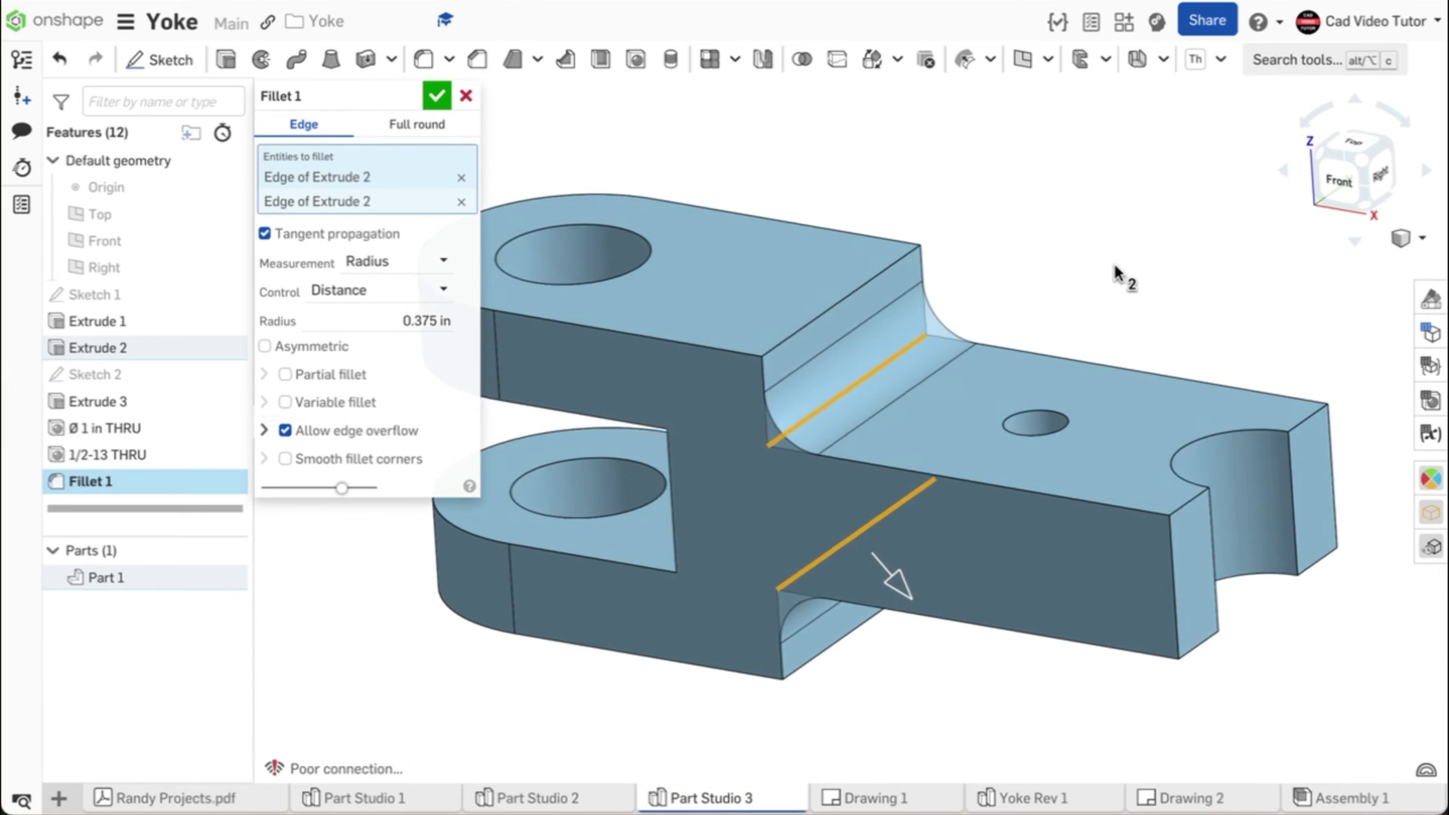
left_click(438, 98)
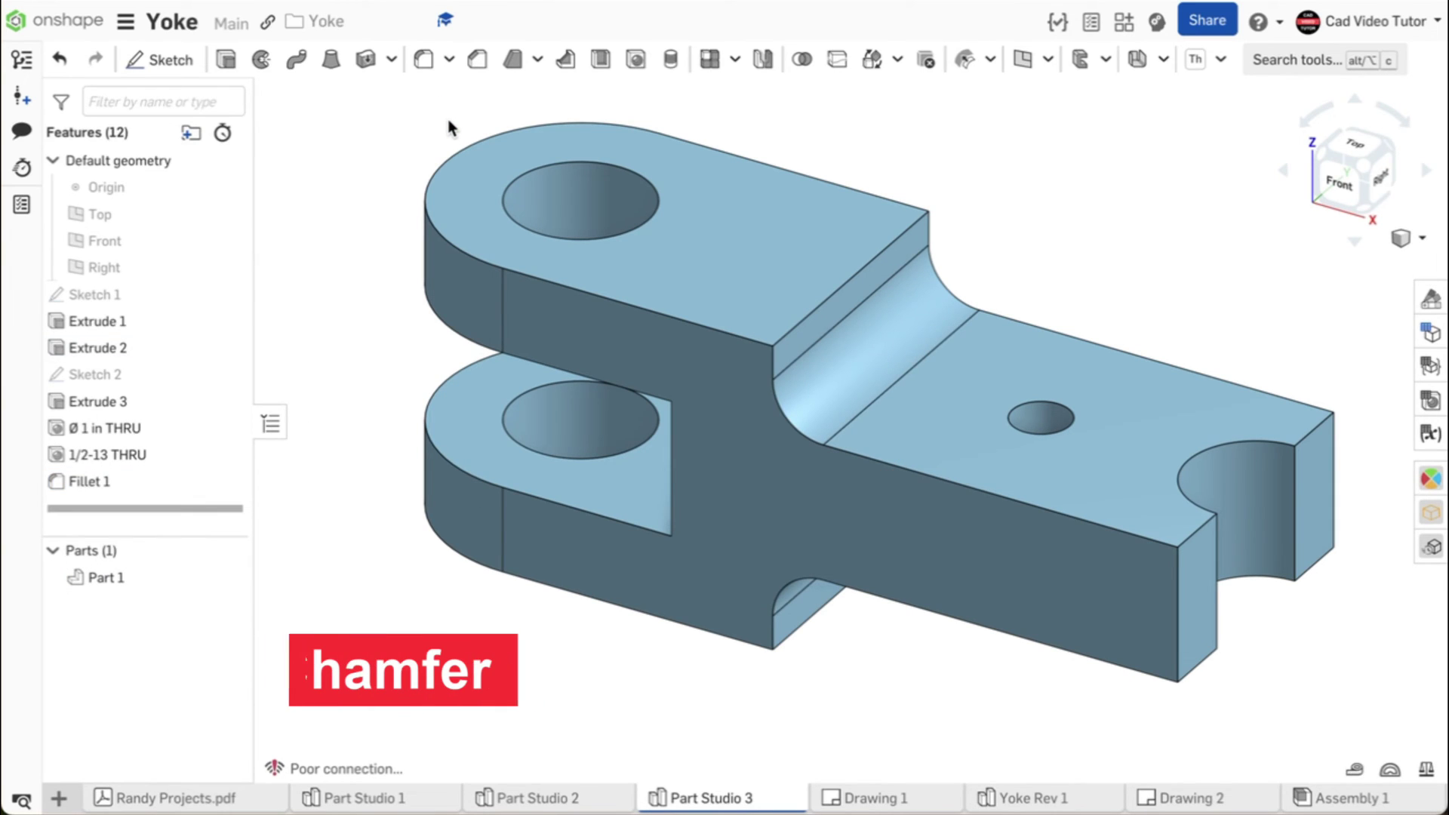
Chamfer the outer upper and lower edges of the 1 in through hole at 0.0625 in and 45 degrees, then return to isometric view
left_click(477, 62)
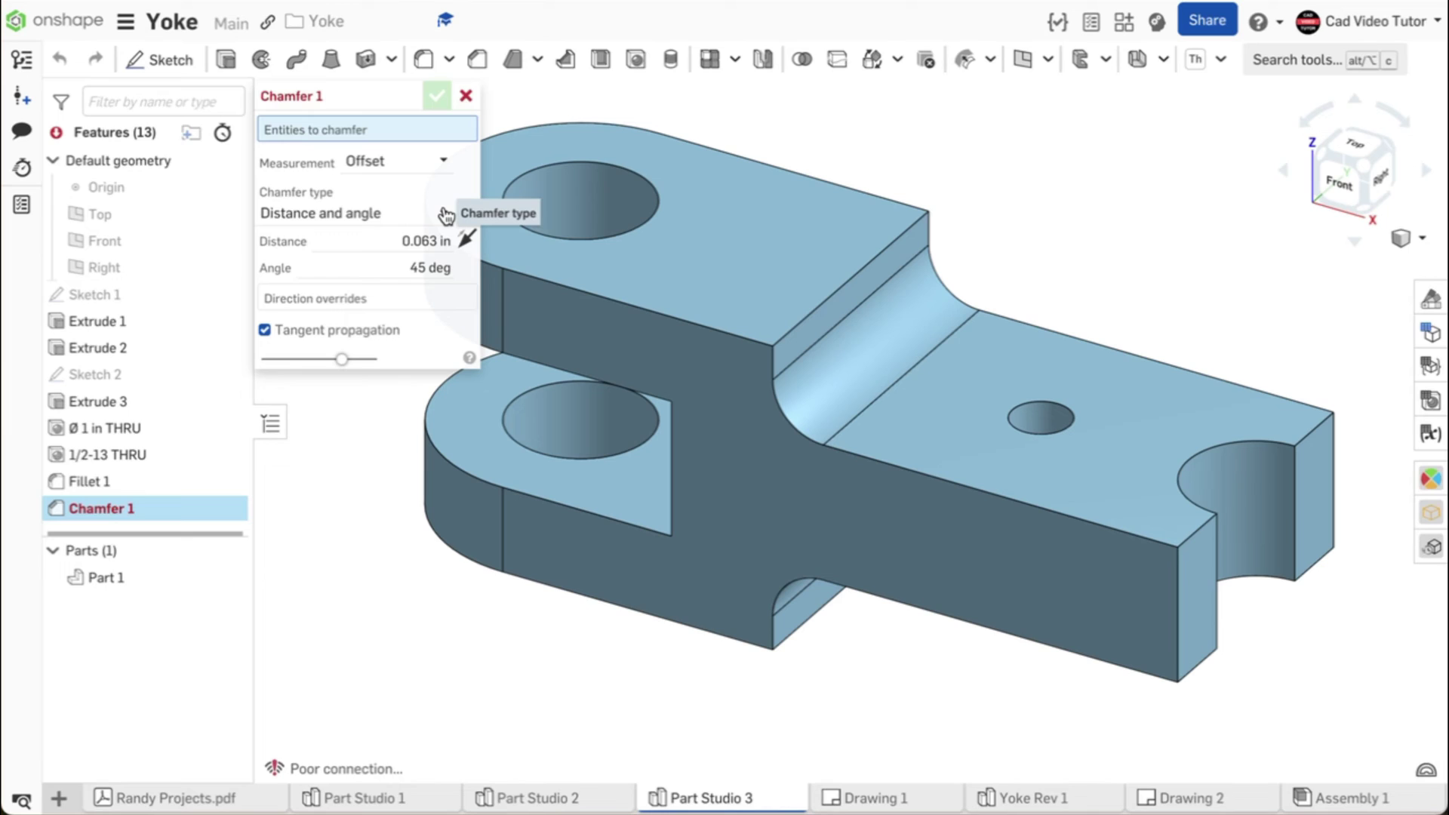
left_click(395, 240)
type(".0625")
key("Return")
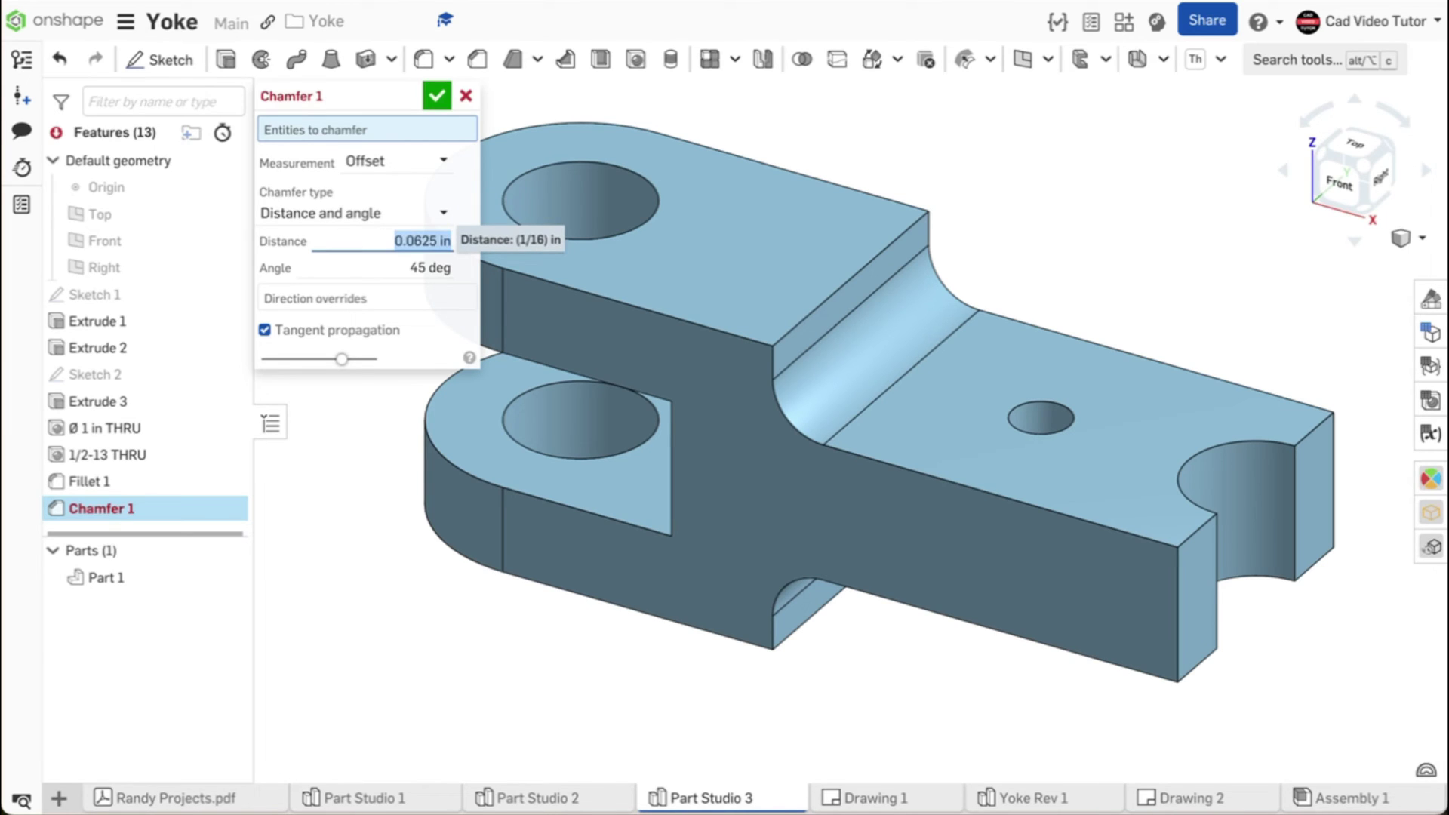
left_click(458, 271)
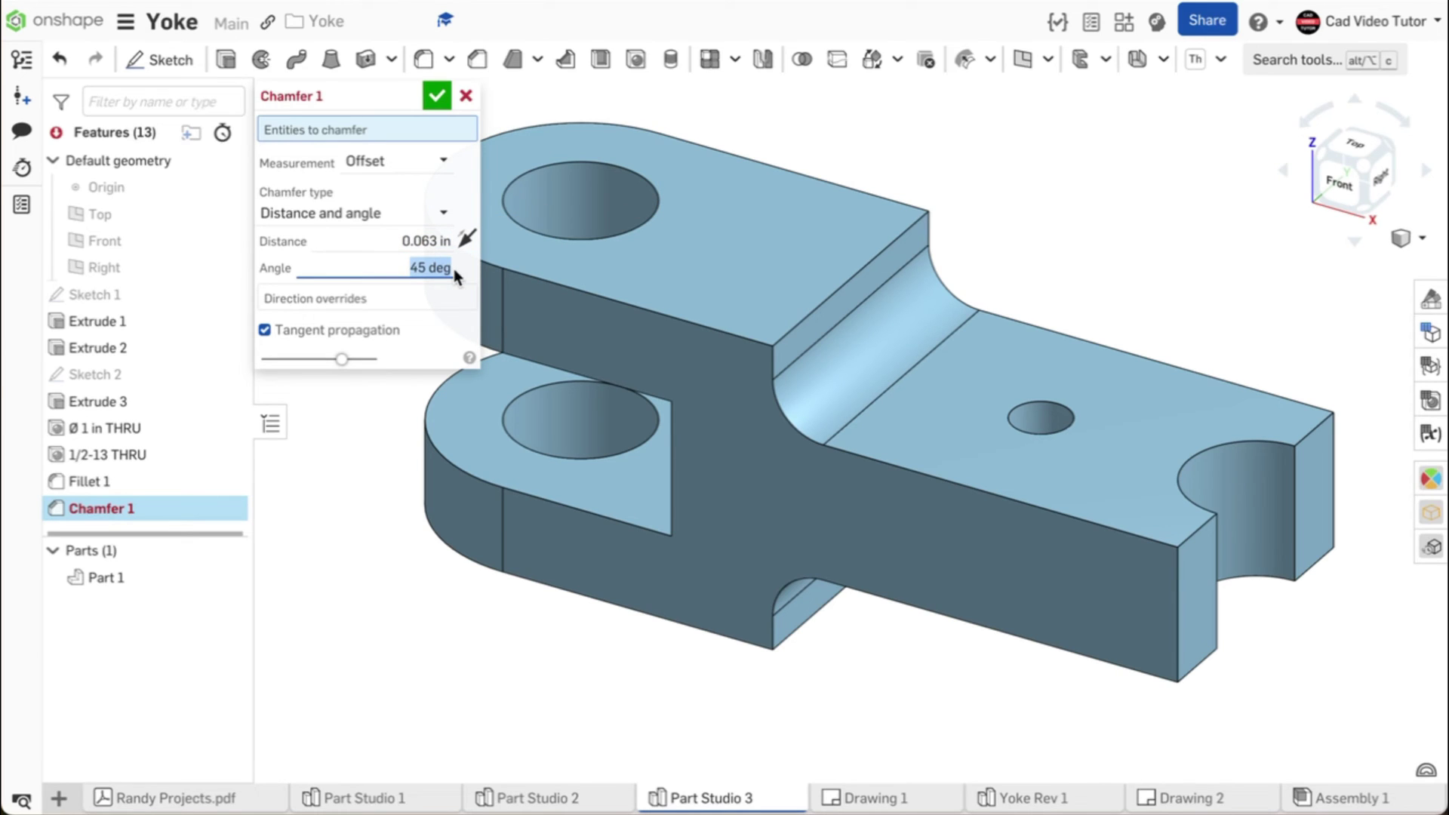
key("Return")
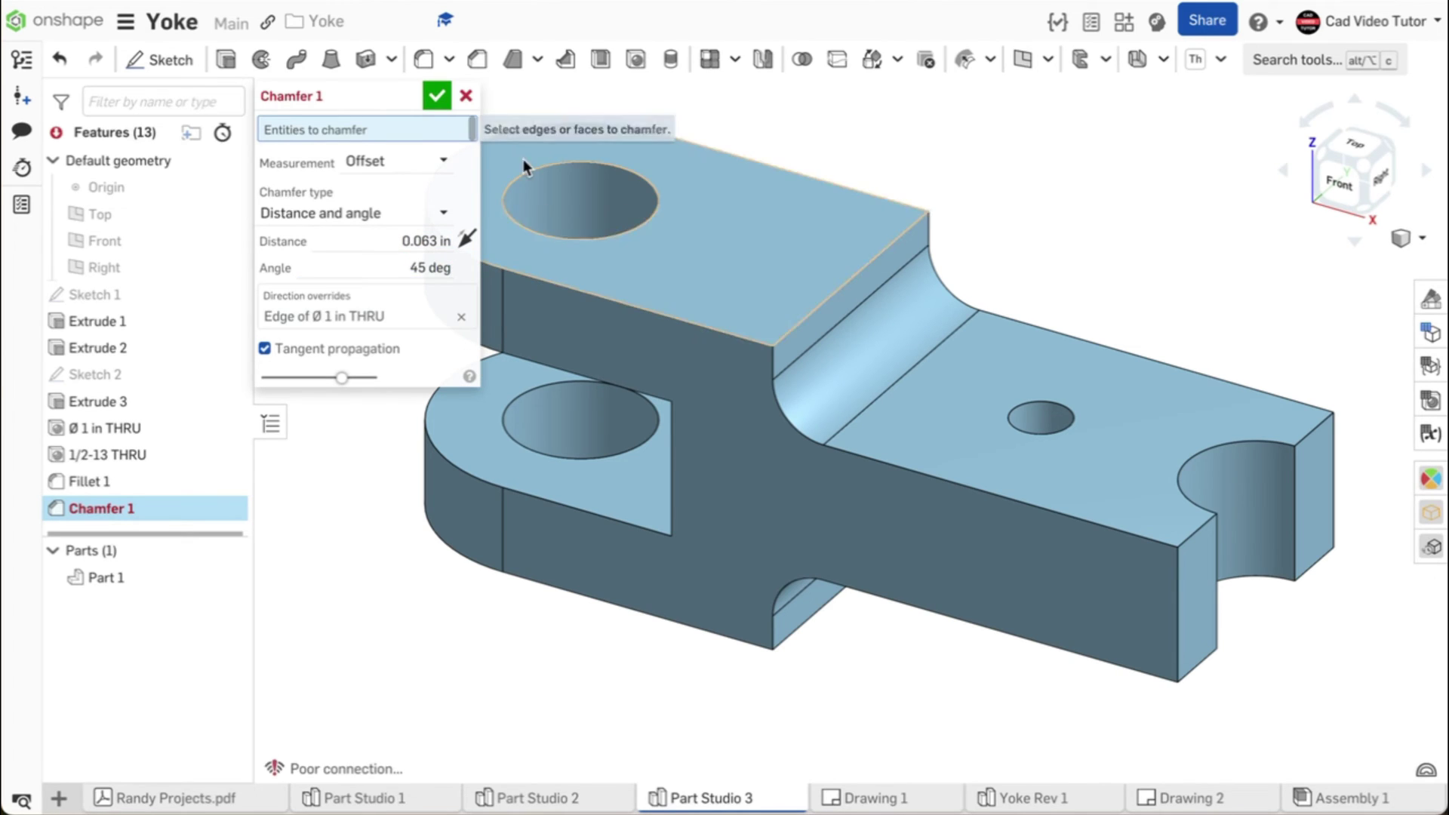
left_click(621, 233)
right_click_drag(635, 287, 628, 540)
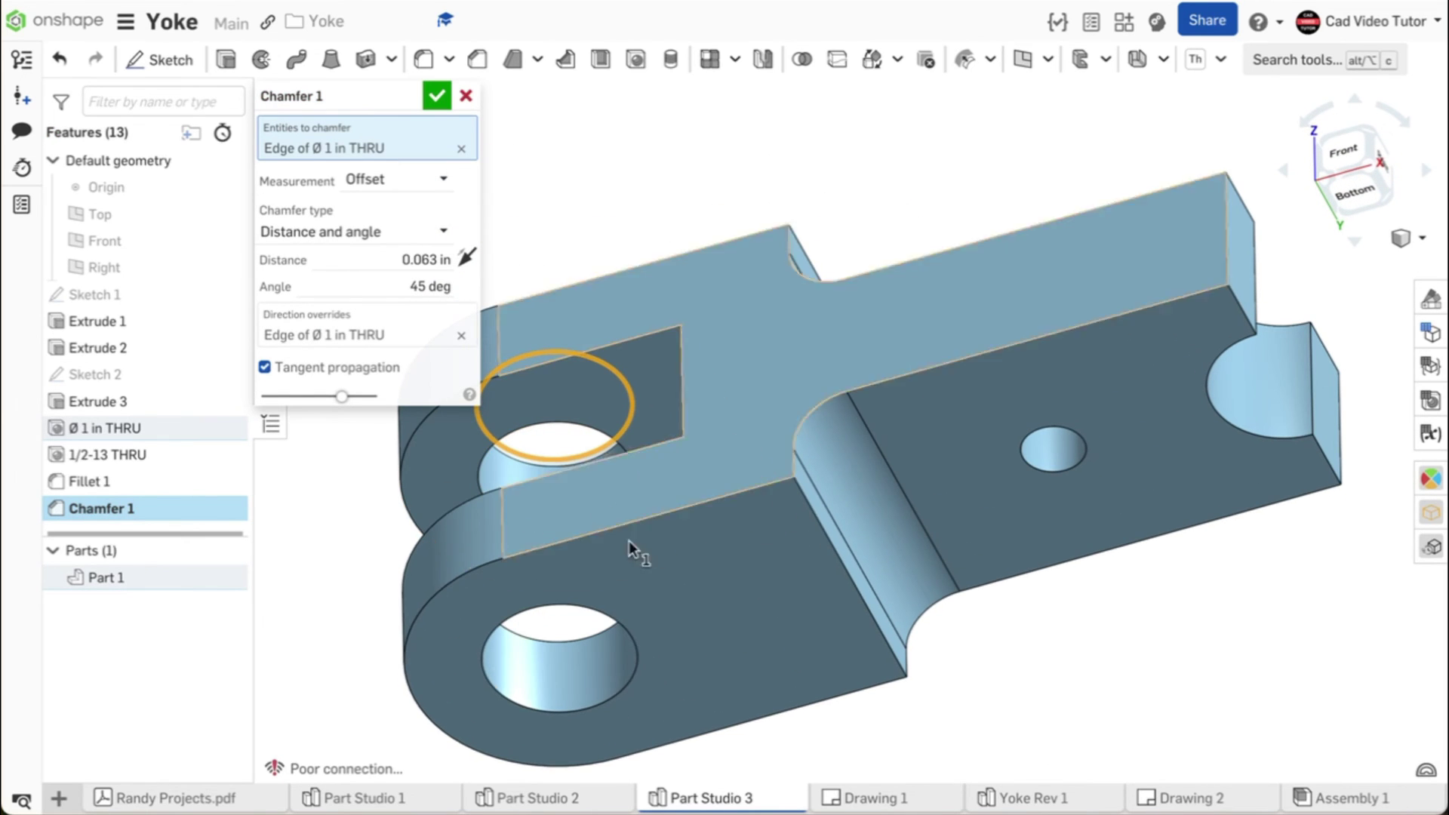
left_click(630, 644)
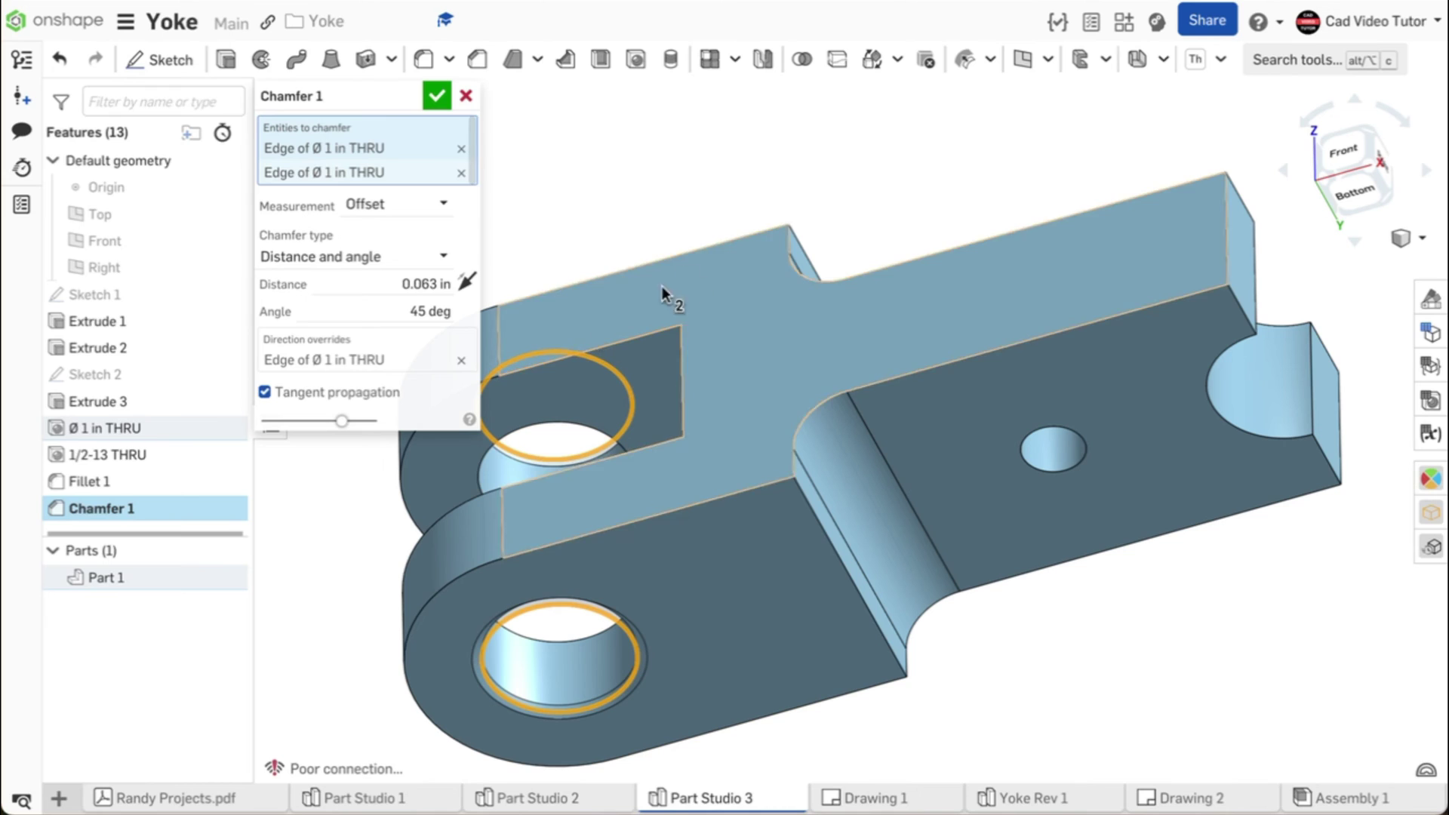
right_click_drag(951, 155, 1043, 140)
left_click(441, 97)
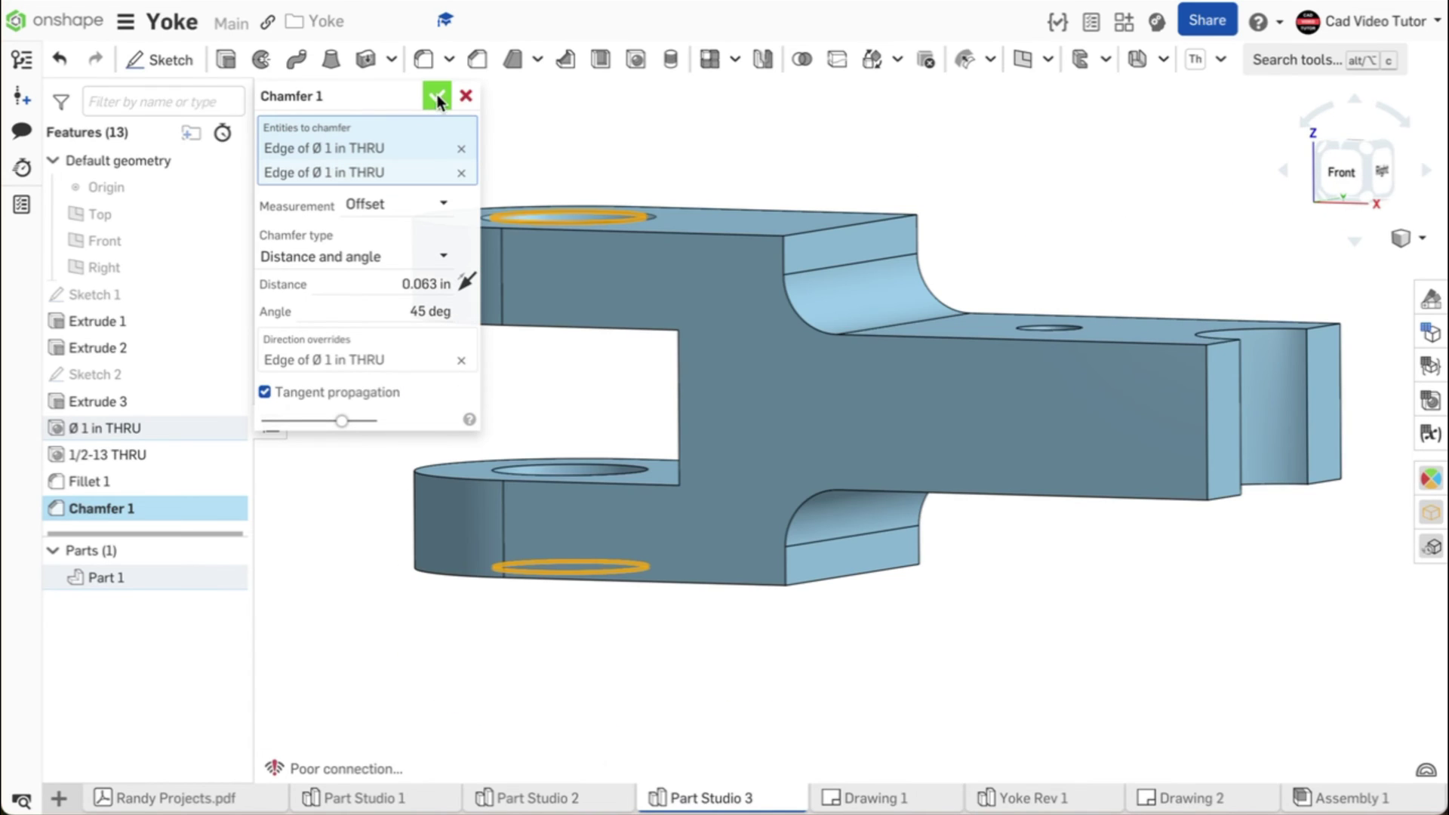
key("shift+7")
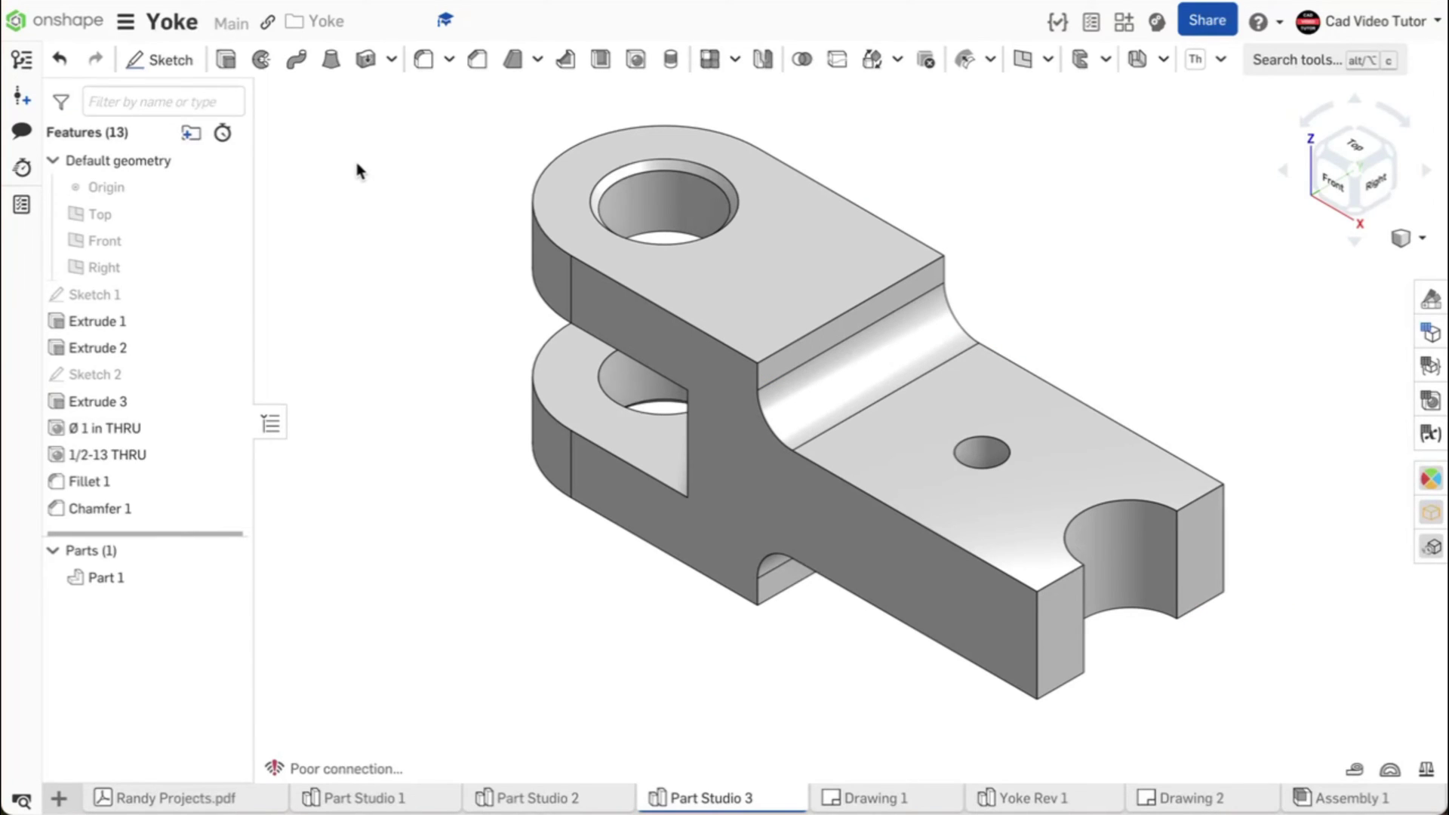
Set the workspace's default mass unit to Pound and accept the units
left_click(125, 21)
left_click(184, 211)
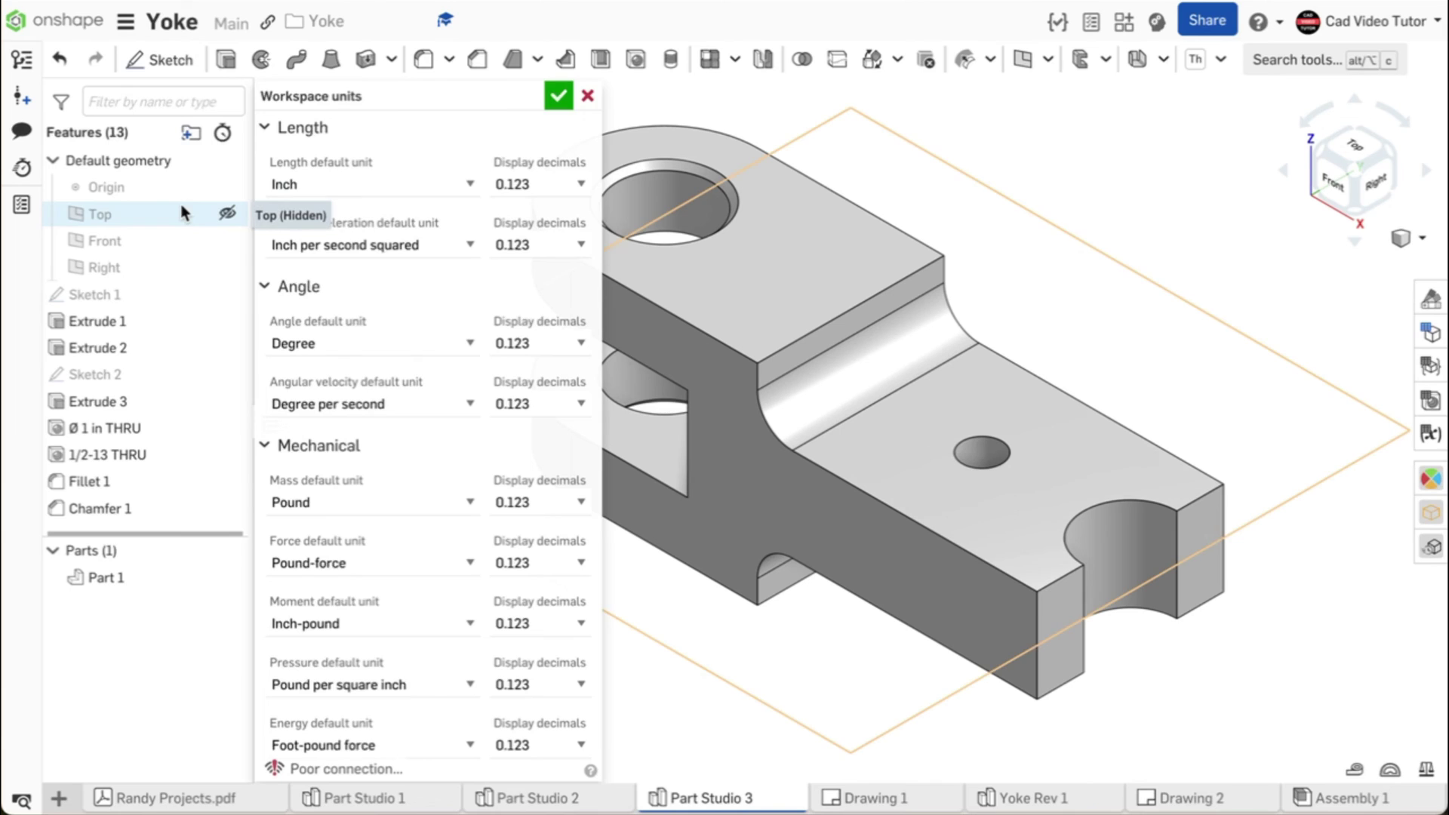
left_click(471, 503)
left_click(473, 501)
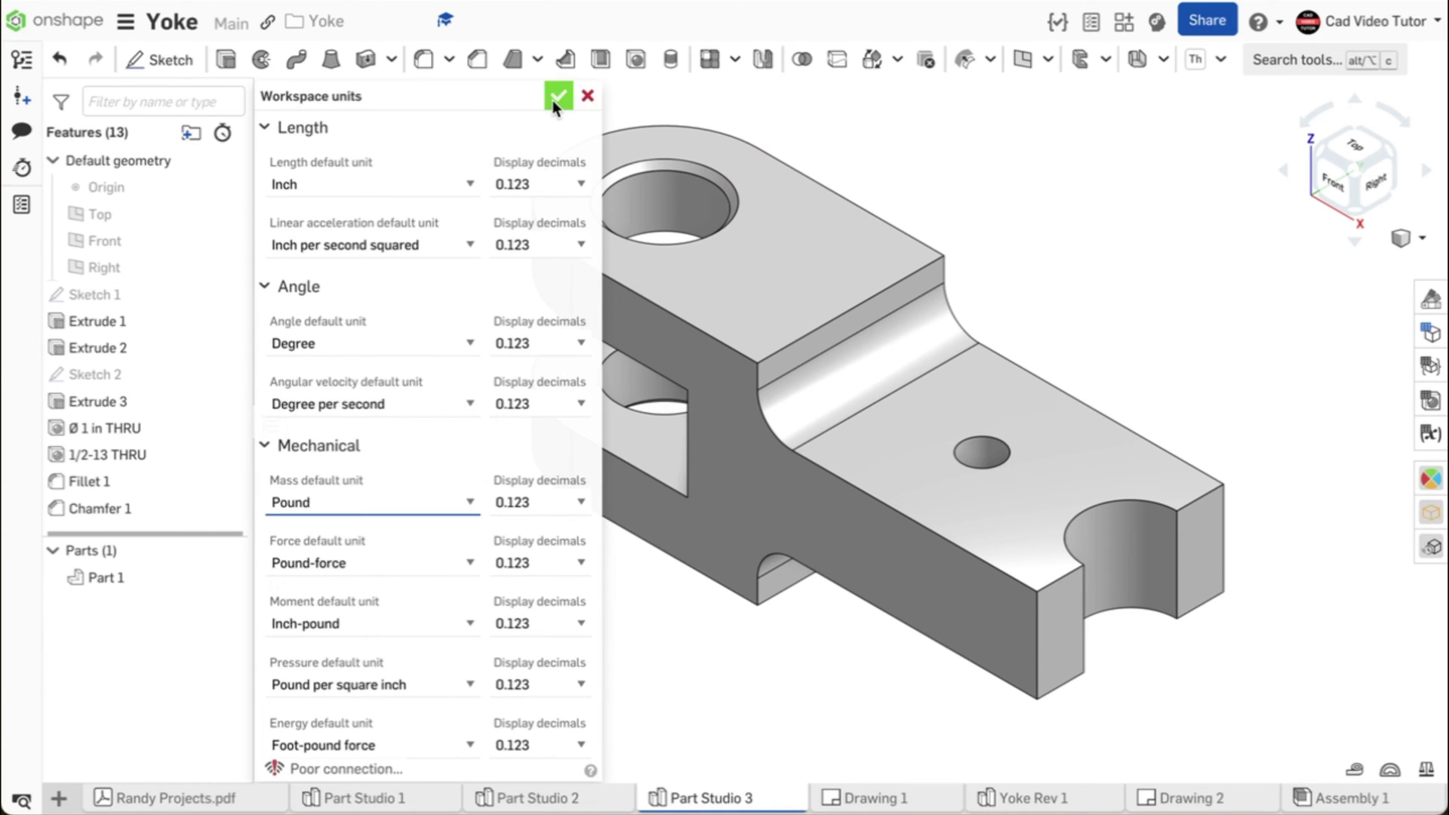
left_click(556, 97)
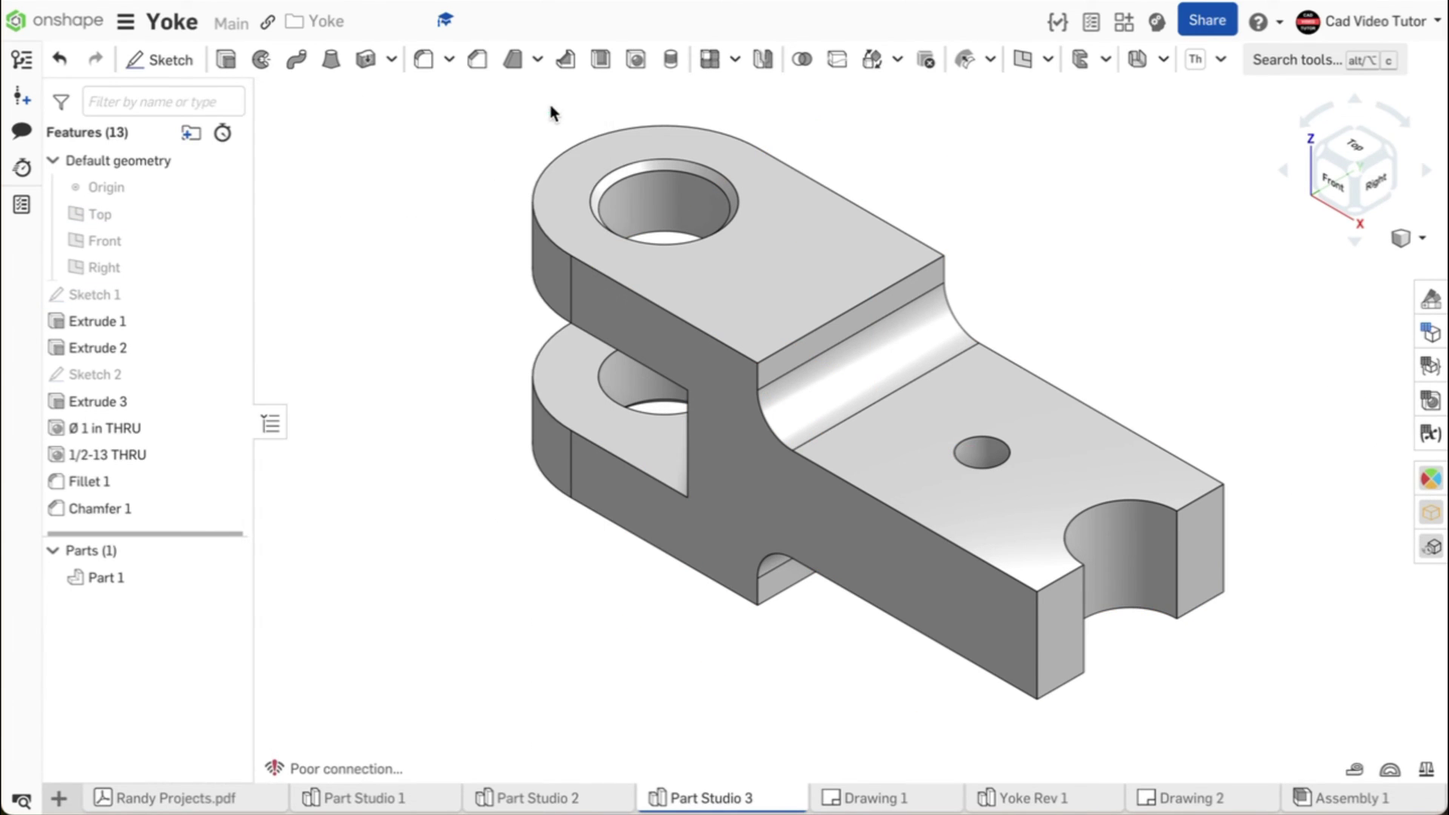
Assign Cast iron from the Onshape Material Library to Part 1
right_click(142, 579)
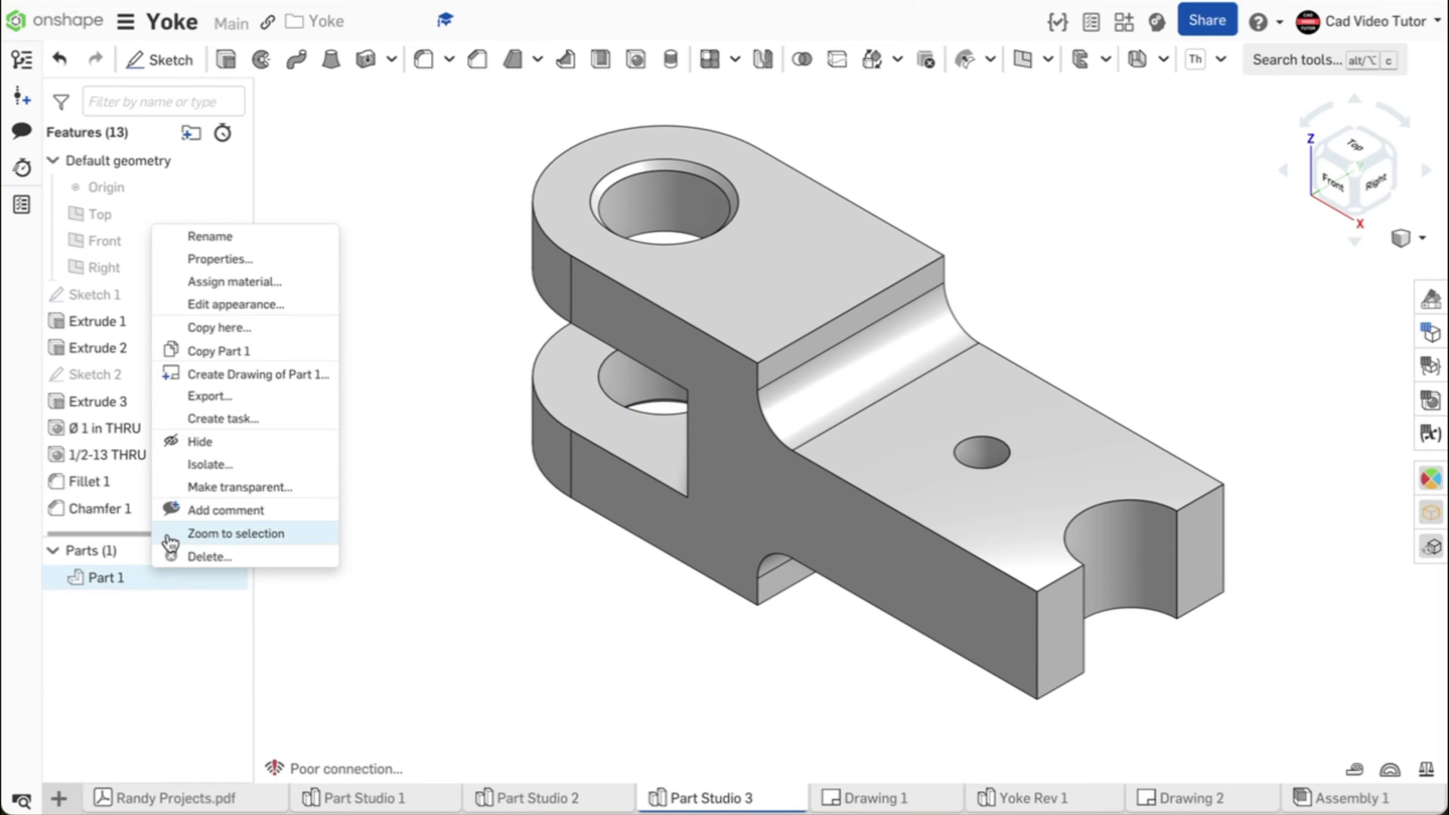
left_click(214, 281)
left_click(361, 527)
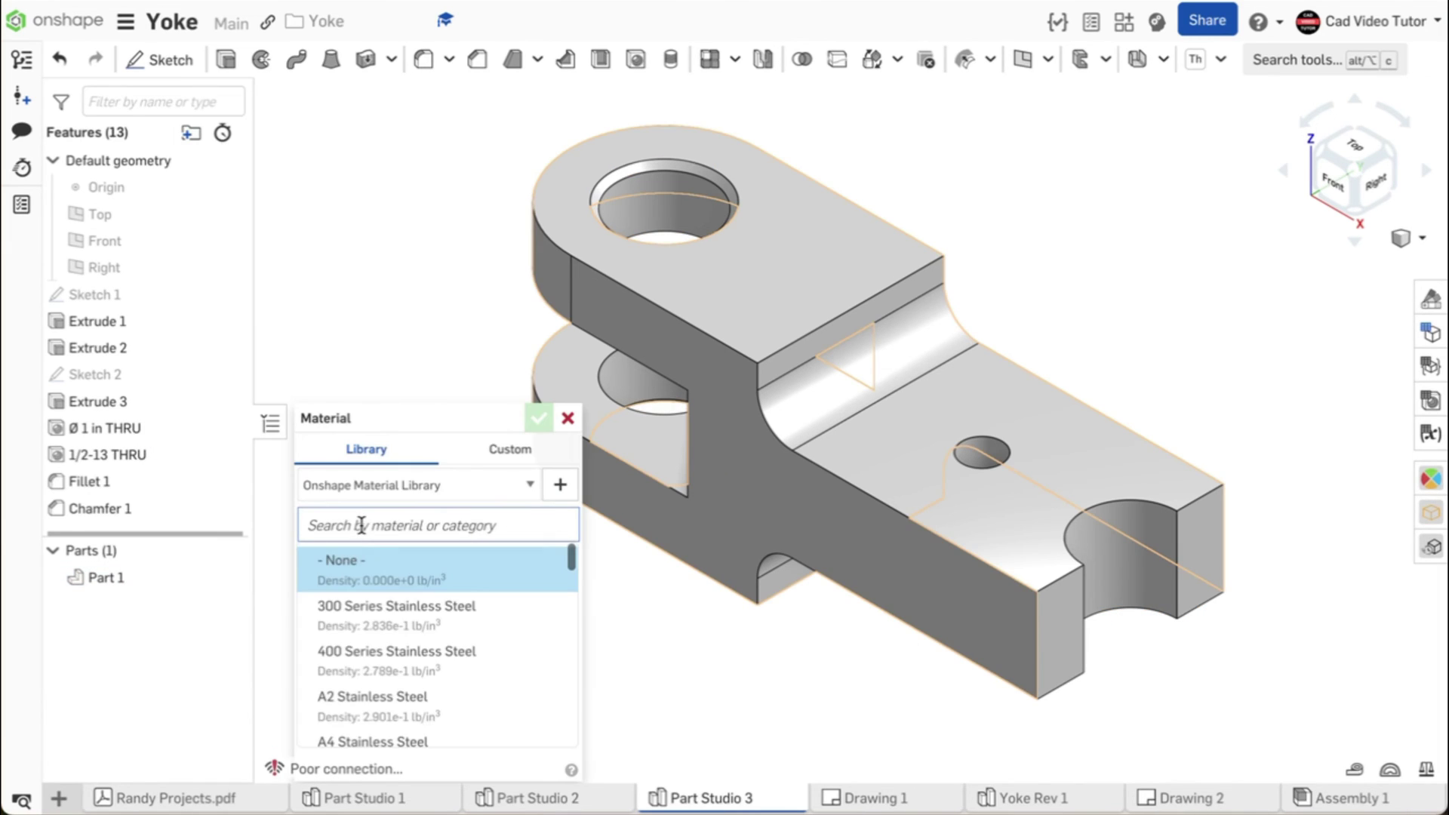
type("cast")
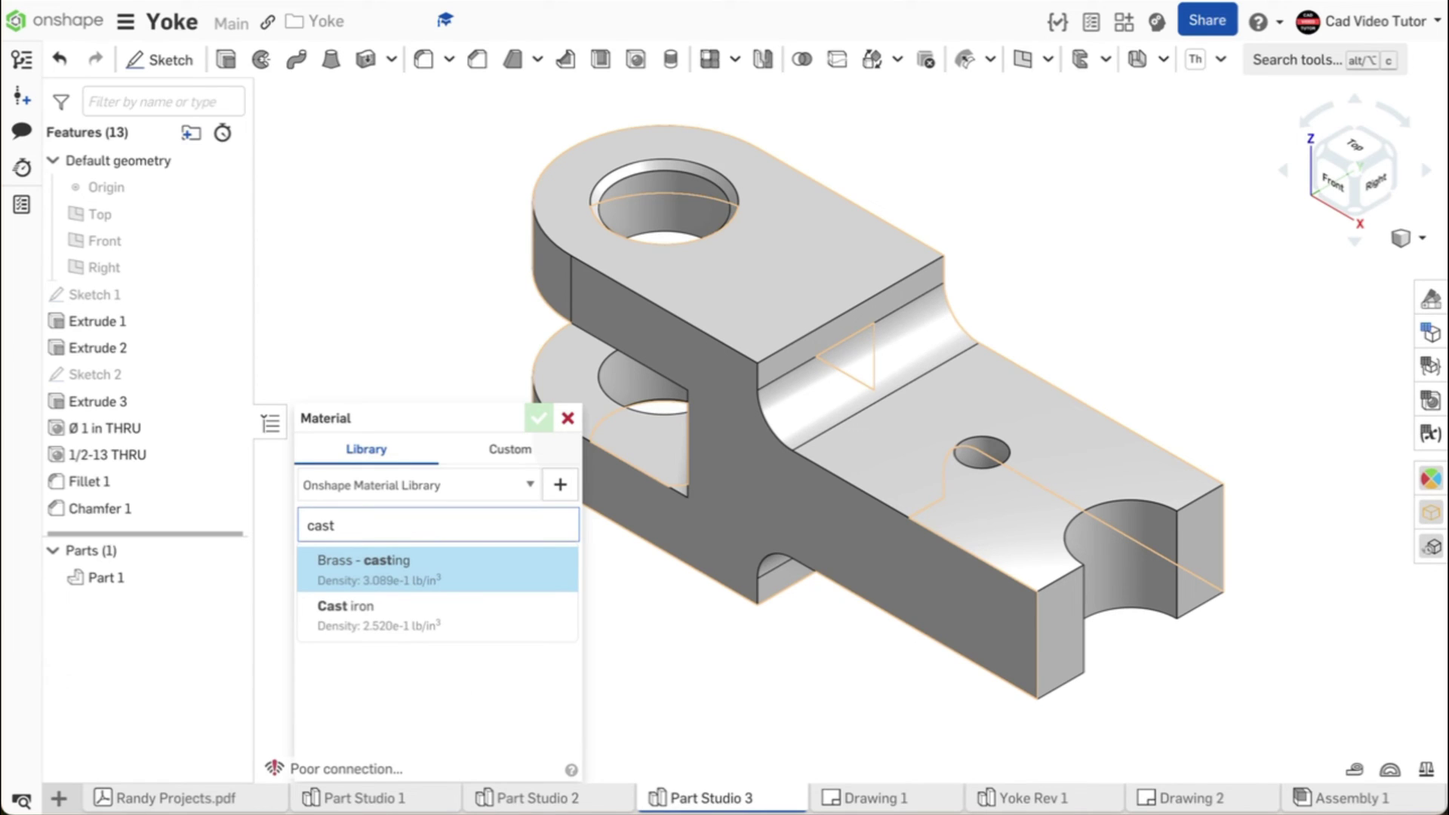
left_click(361, 615)
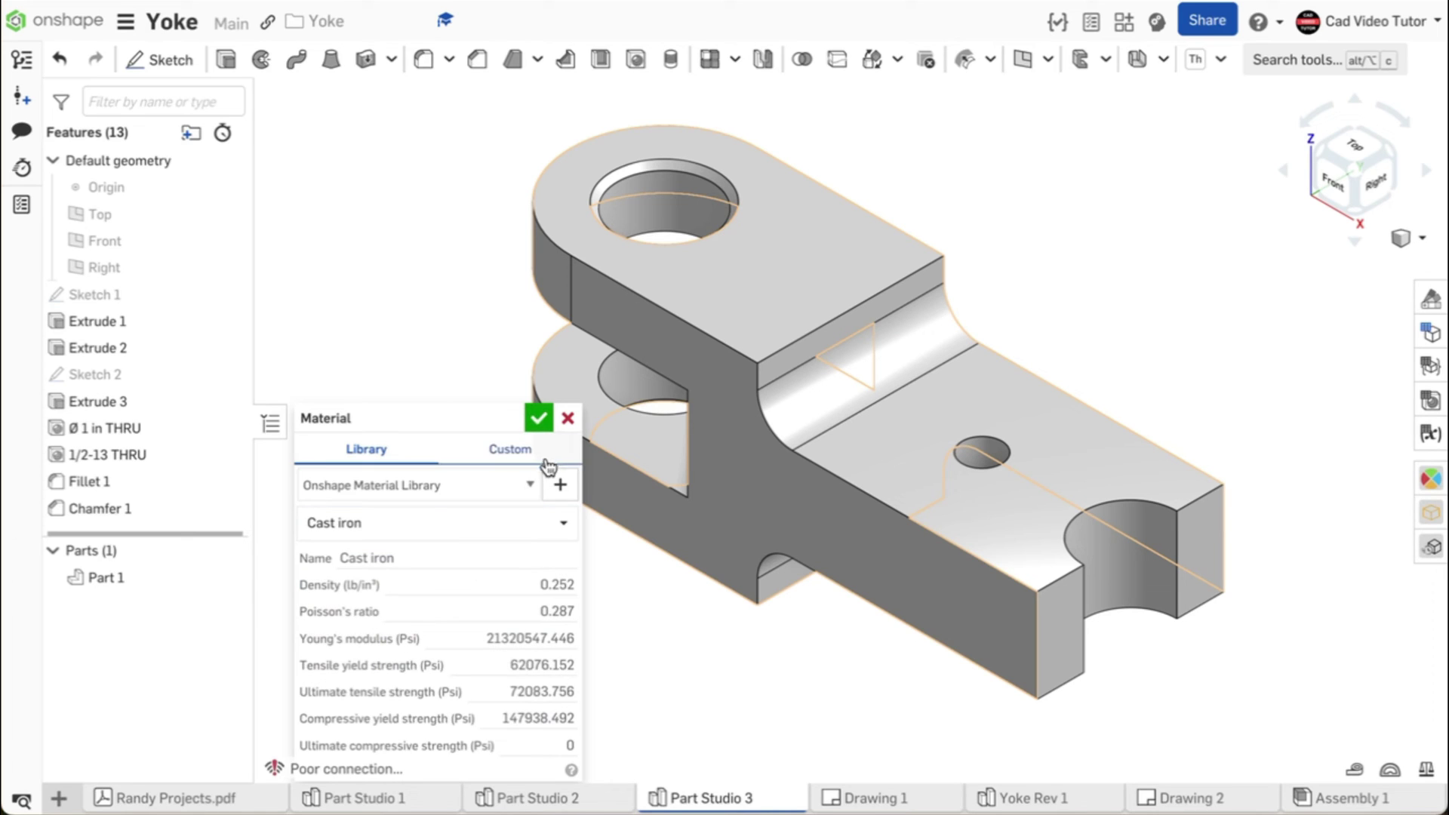
left_click(538, 418)
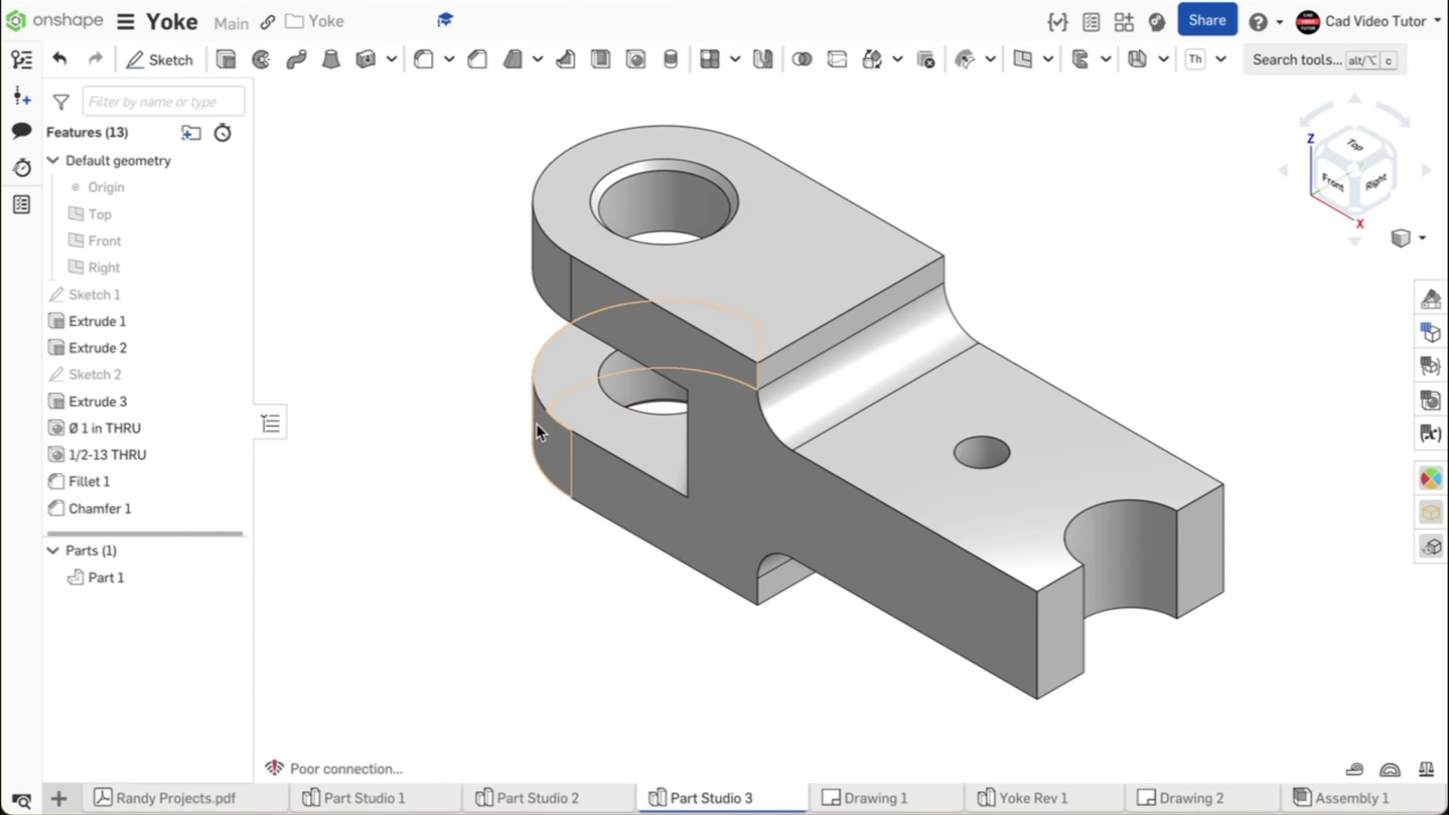
Measure Part 1's mass properties and check the mass feature by feature while rolling the history forward from Extrude 2 through Chamfer 1
left_click(1426, 770)
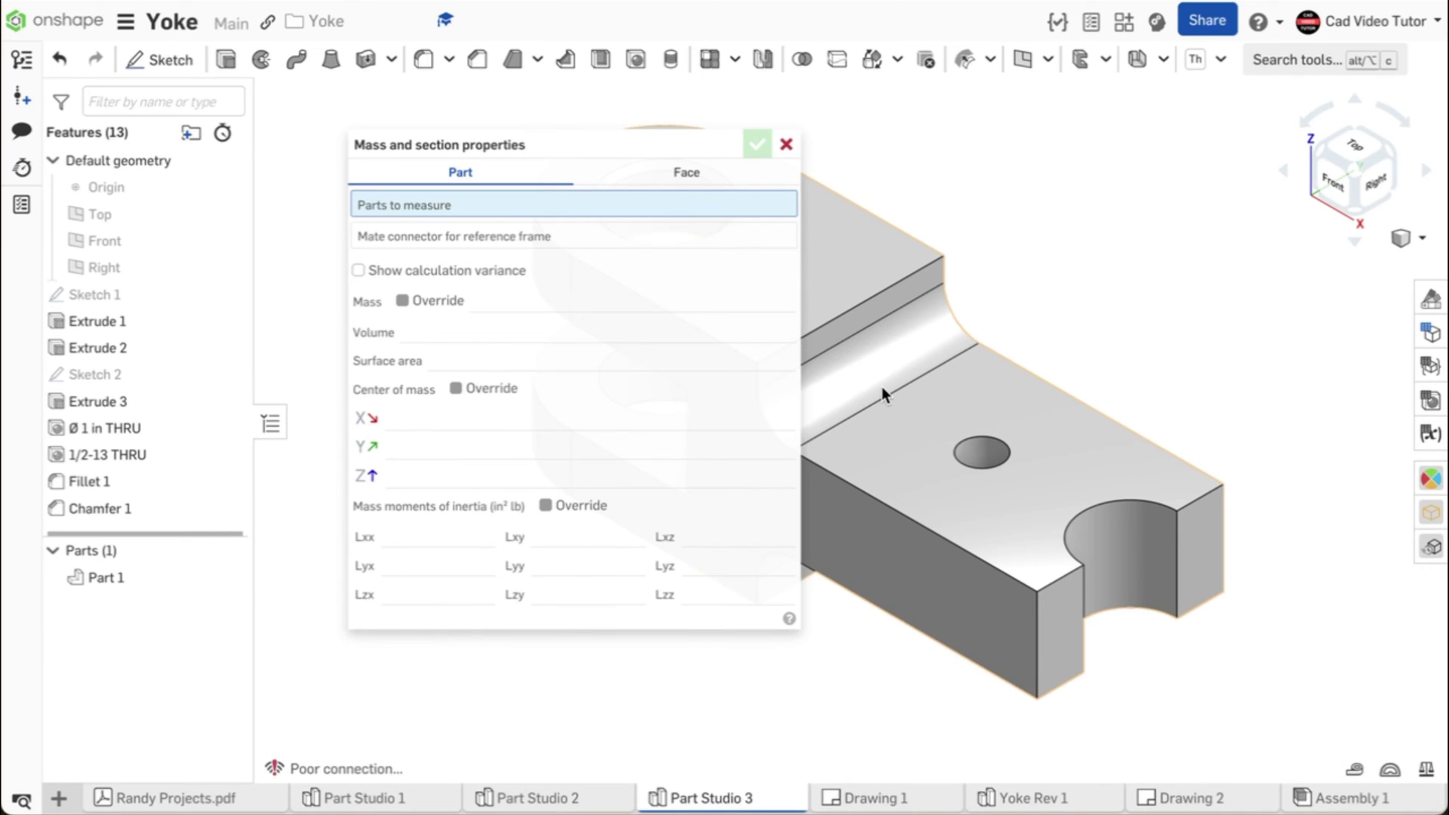
left_click(881, 386)
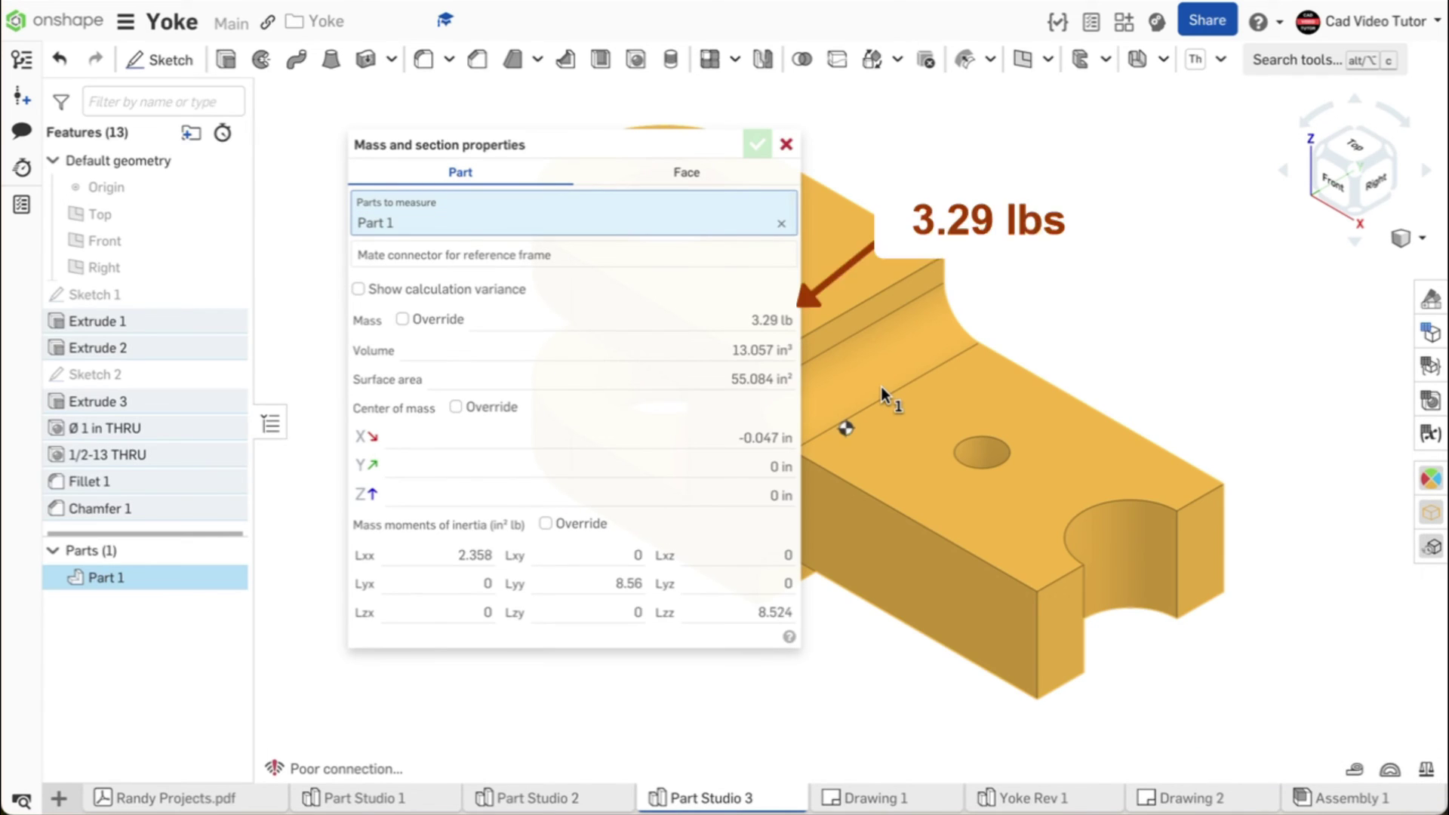
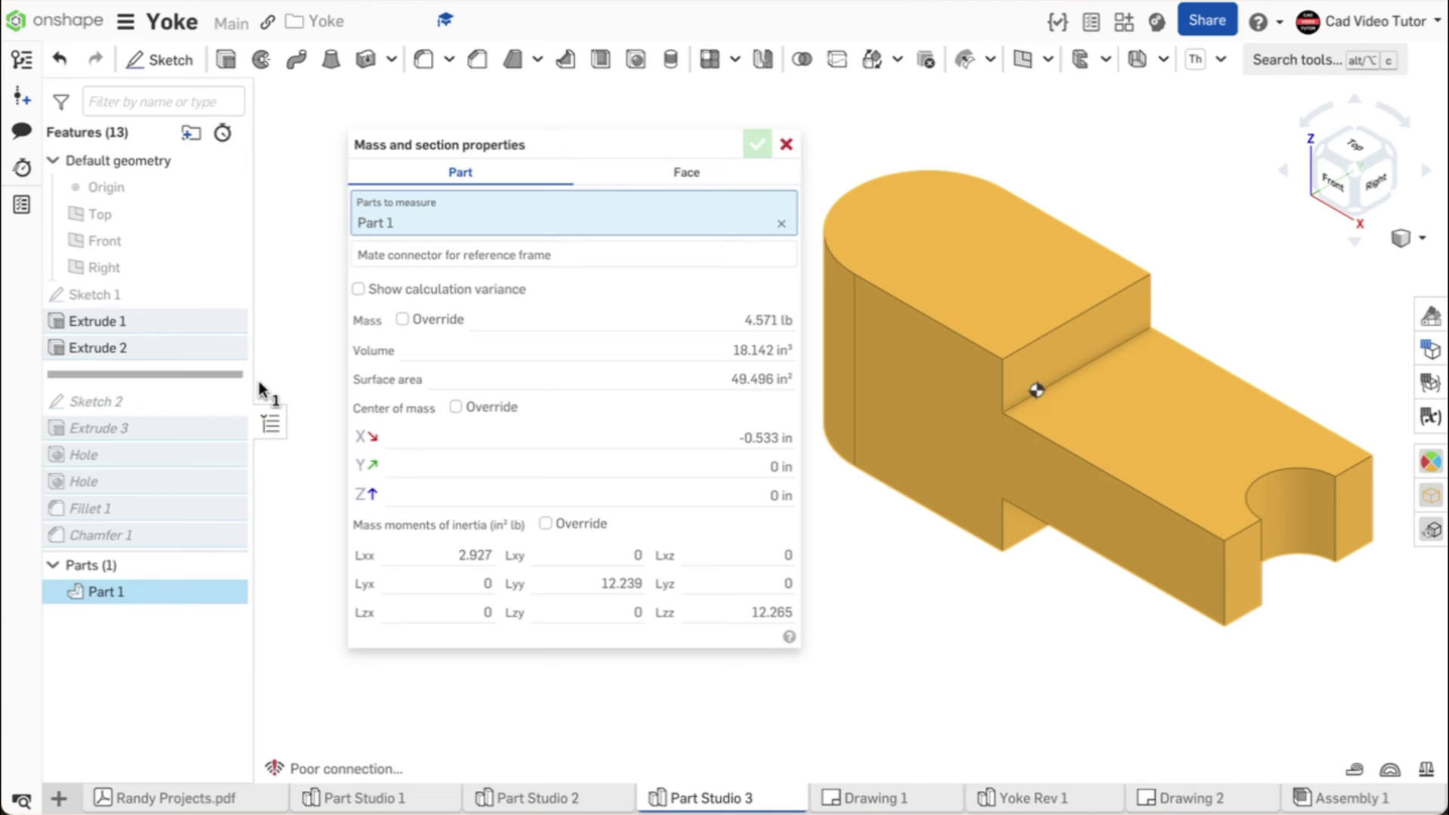
left_click_drag(230, 393, 227, 438)
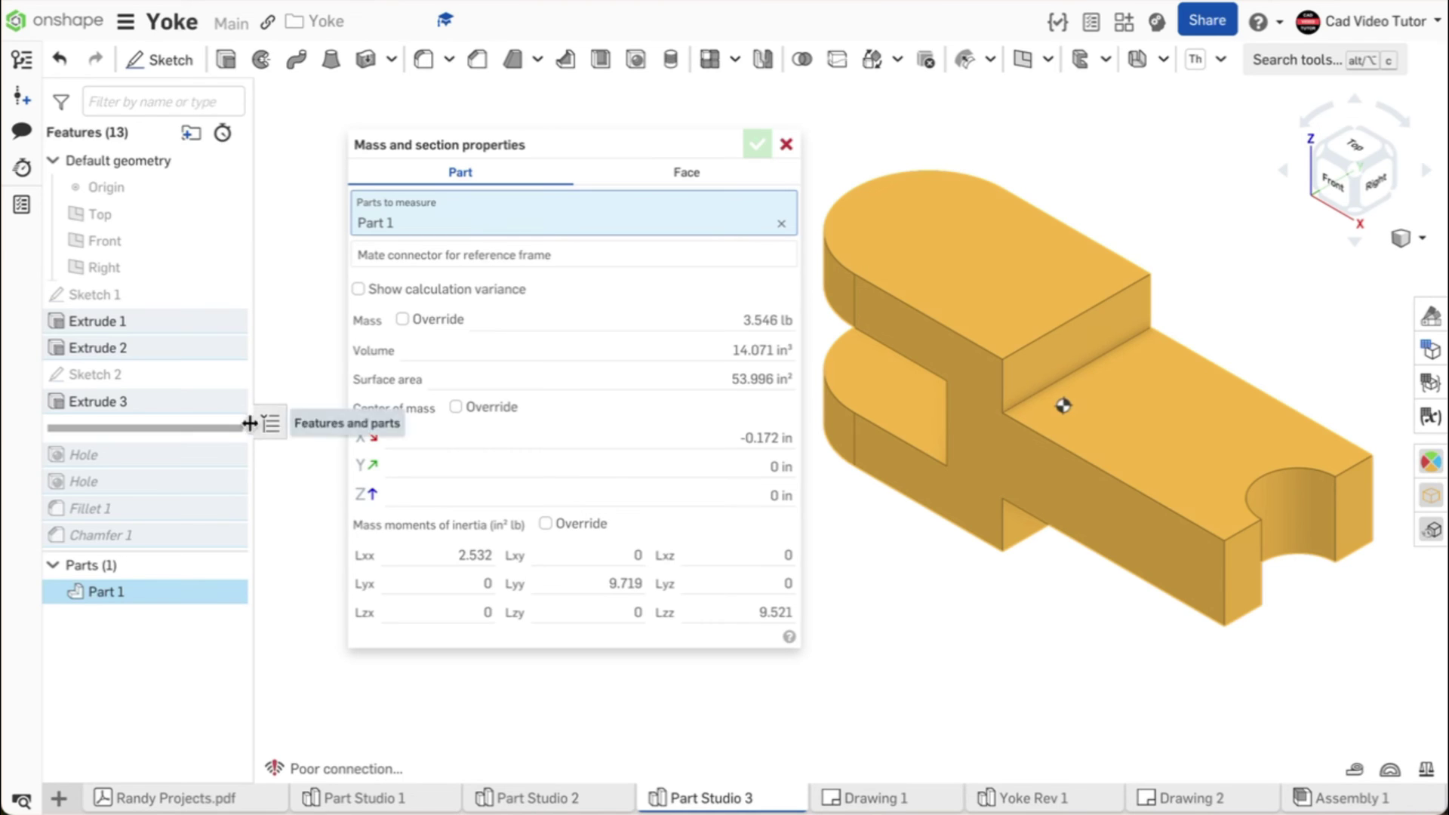
left_click_drag(237, 427, 237, 464)
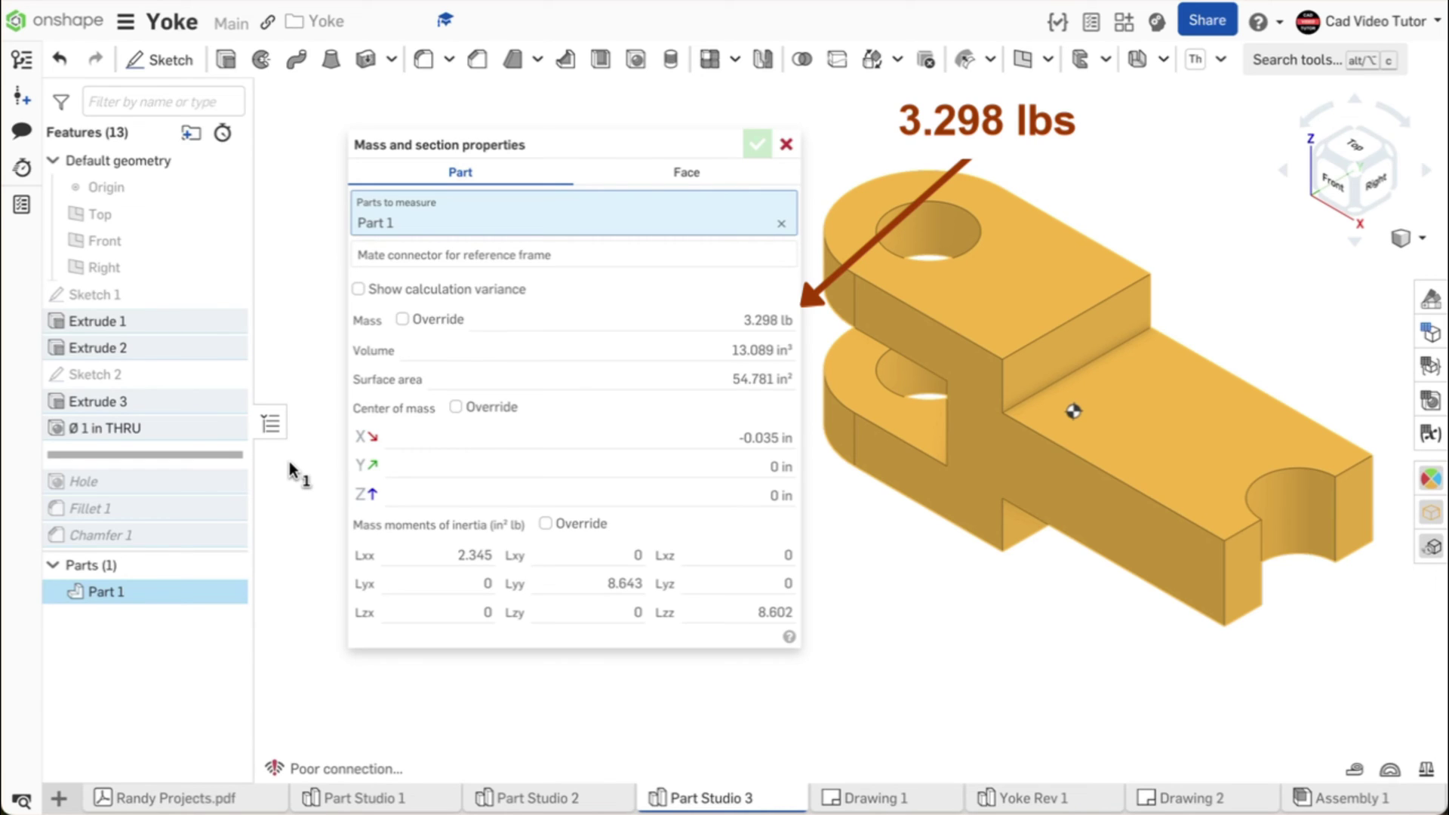
left_click_drag(234, 463, 237, 502)
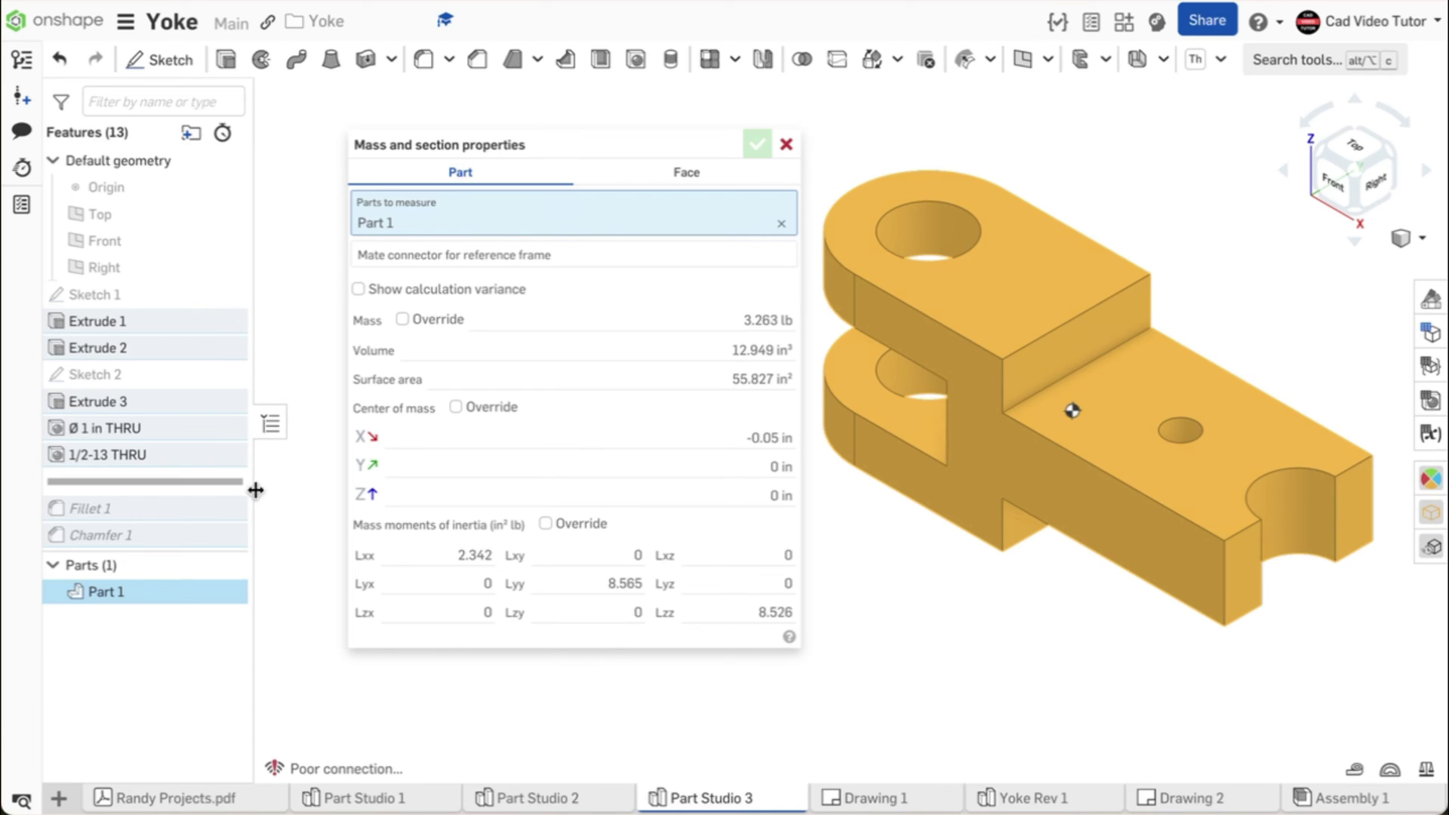
left_click_drag(235, 487, 242, 517)
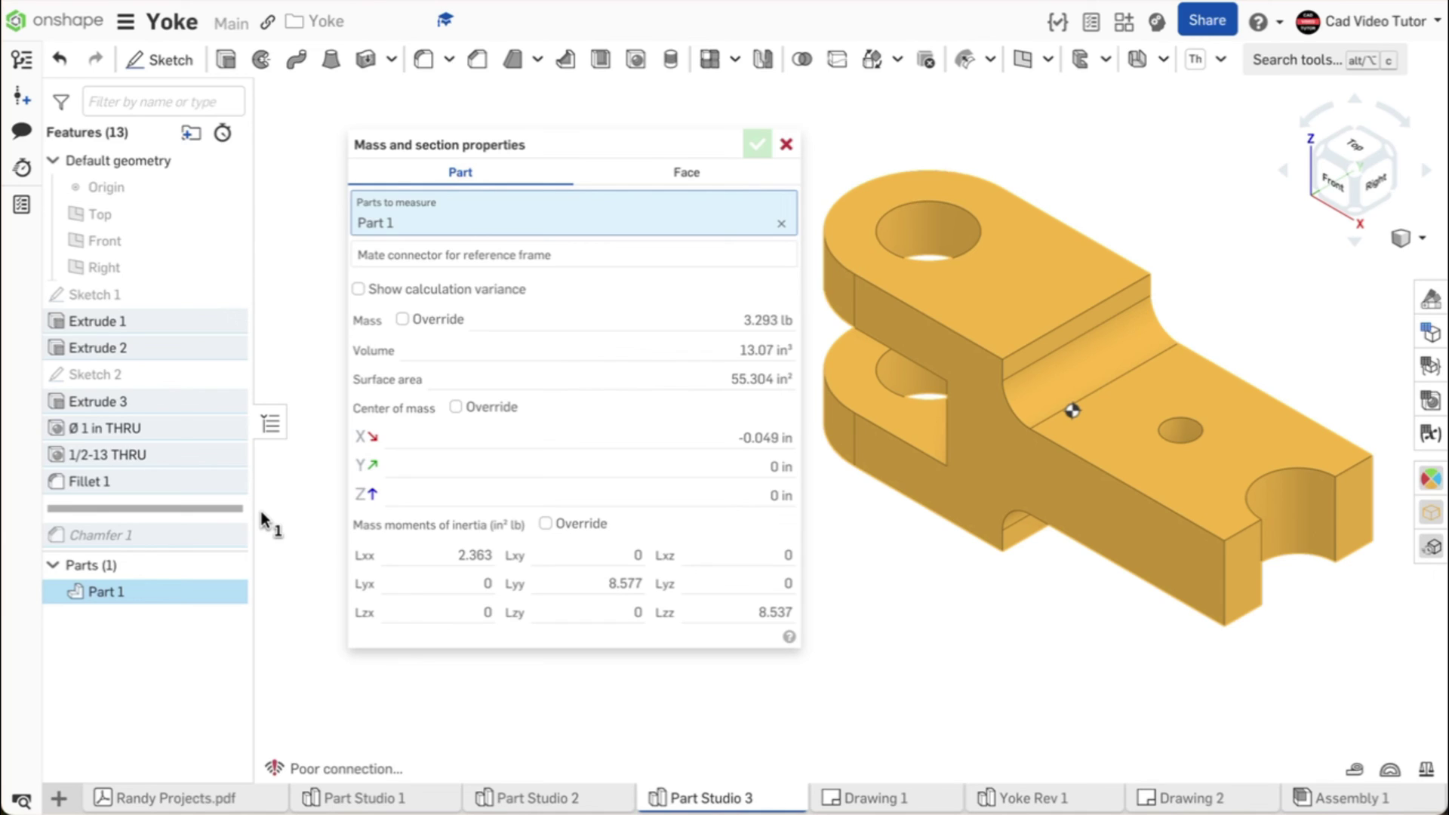
left_click_drag(232, 514, 230, 558)
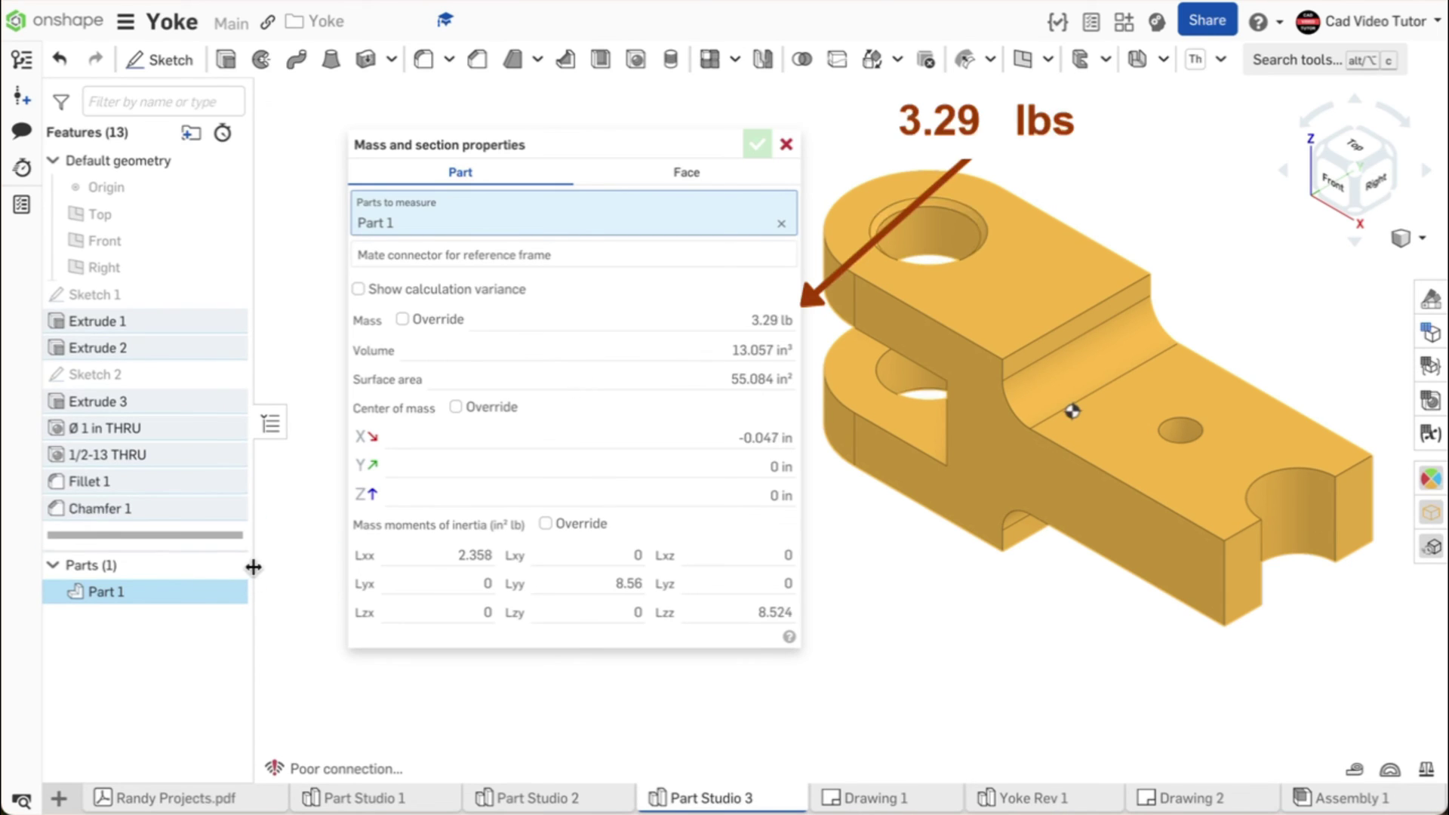